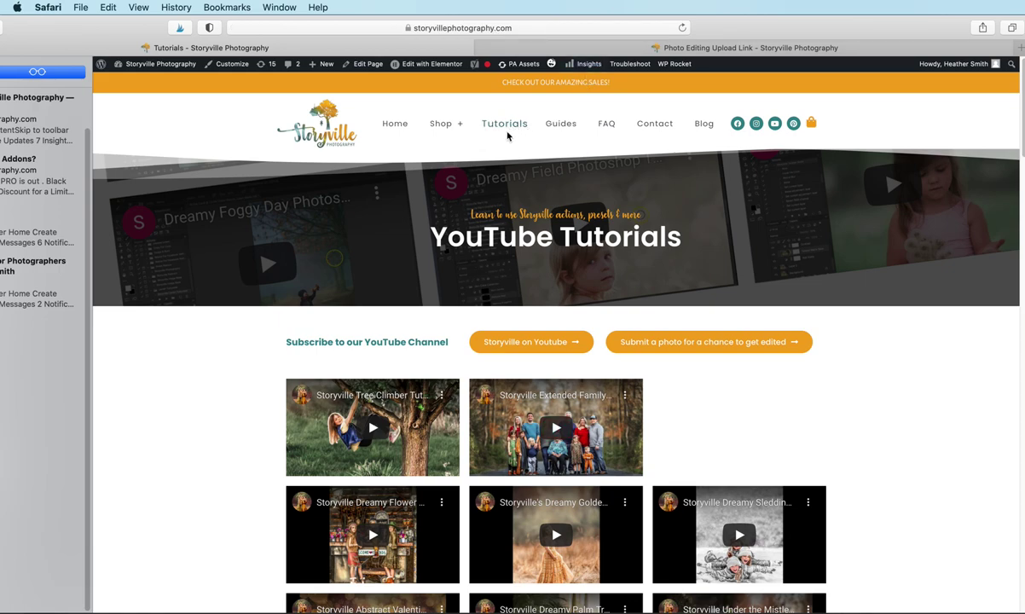
Open the photo editing submission form, view its upload link page, and open the Dropbox photo submission request.
{"action": "left_click", "coordinate": [712, 347]}
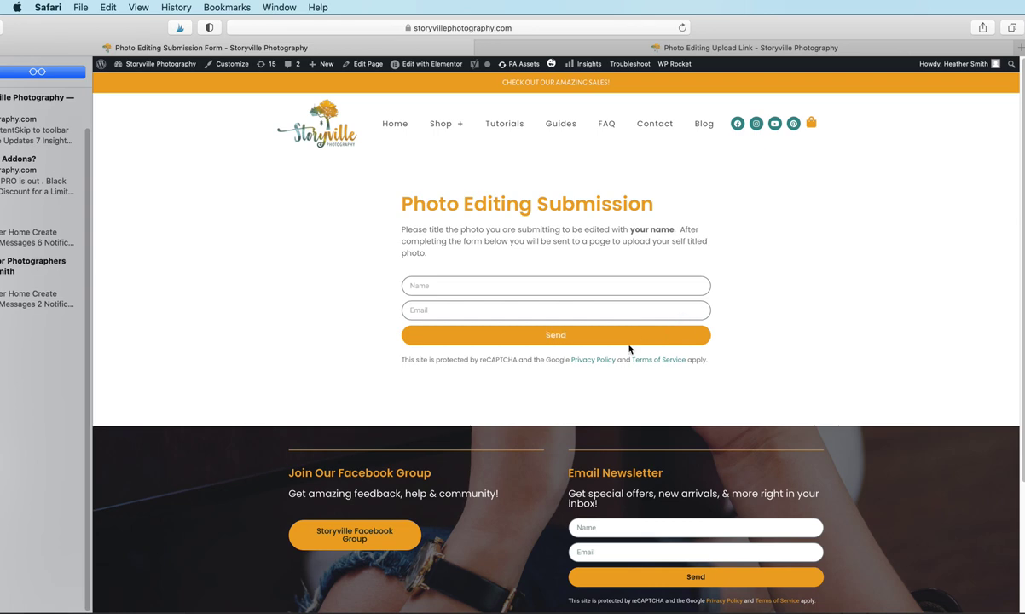
{"action": "left_click", "coordinate": [746, 47]}
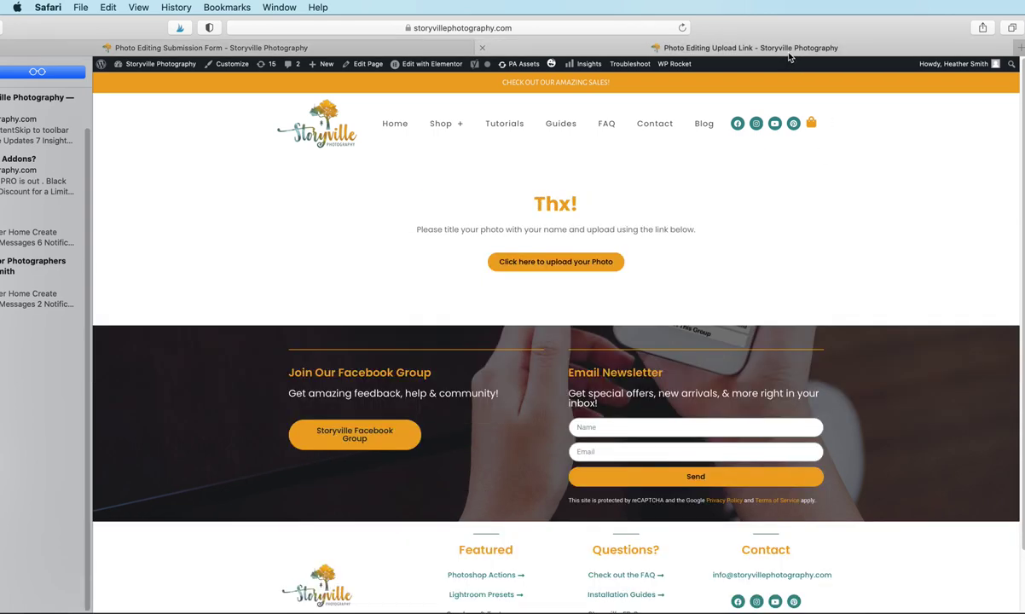
{"action": "left_click", "coordinate": [563, 270]}
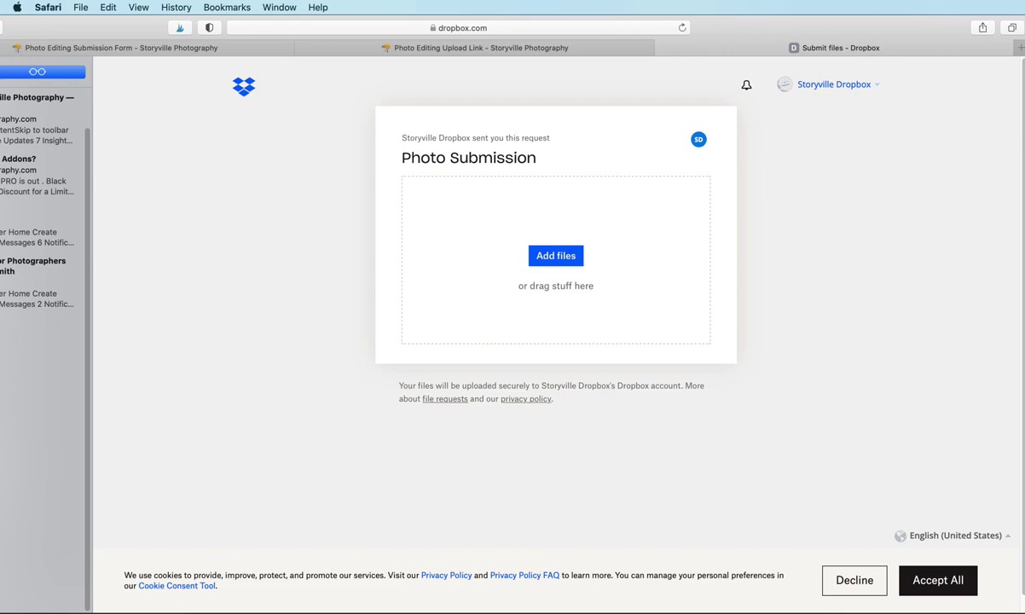
Switch to Photoshop and compare the finished edit with the unedited tutorial photo, ending on the tutorial photo.
{"action": "key", "text": "super+Tab"}
{"action": "key", "text": "super+Tab"}
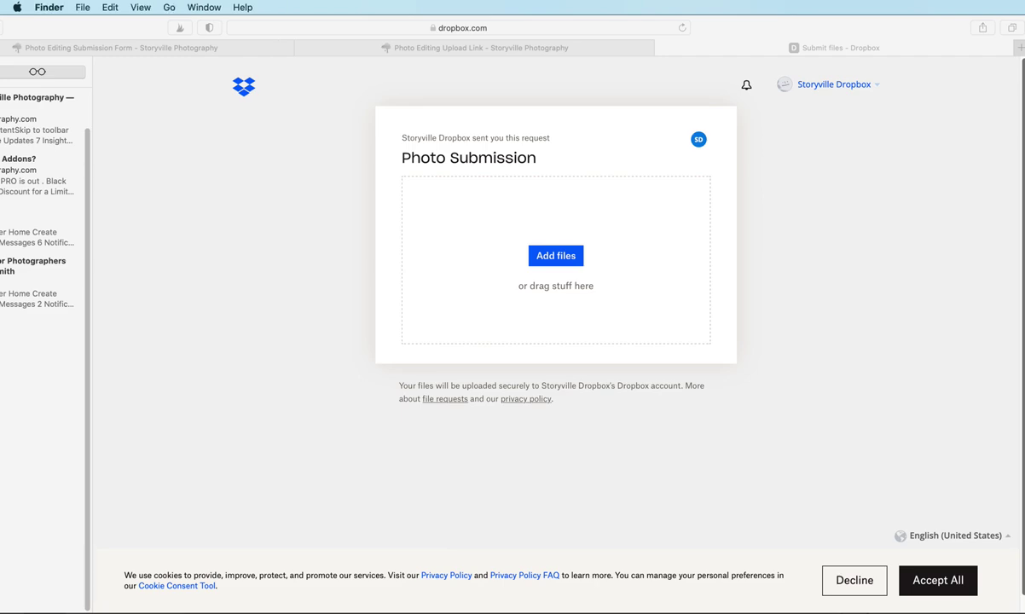
{"action": "key", "text": "super+Tab"}
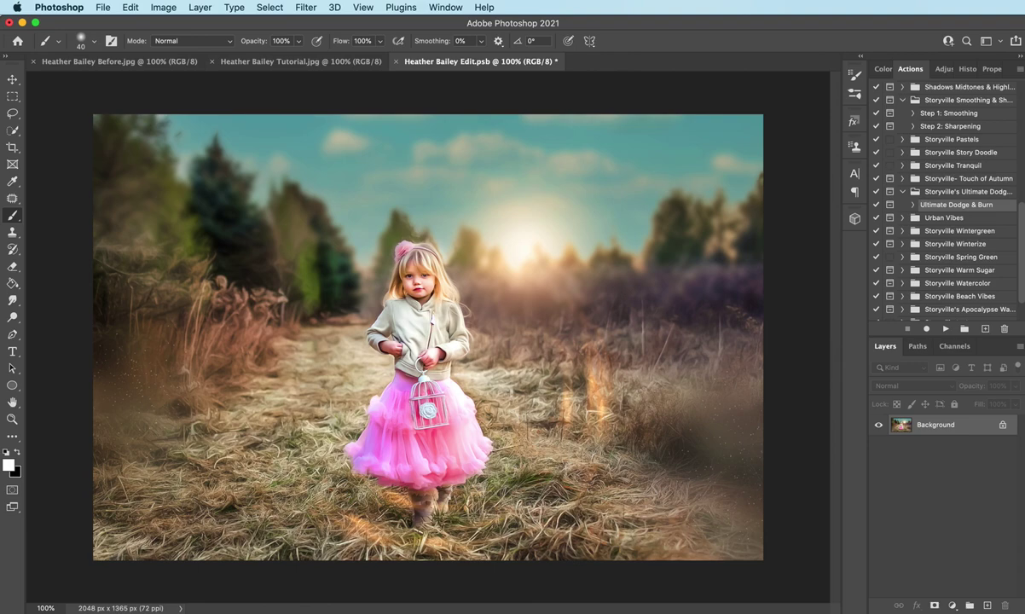
{"action": "left_click", "coordinate": [251, 65]}
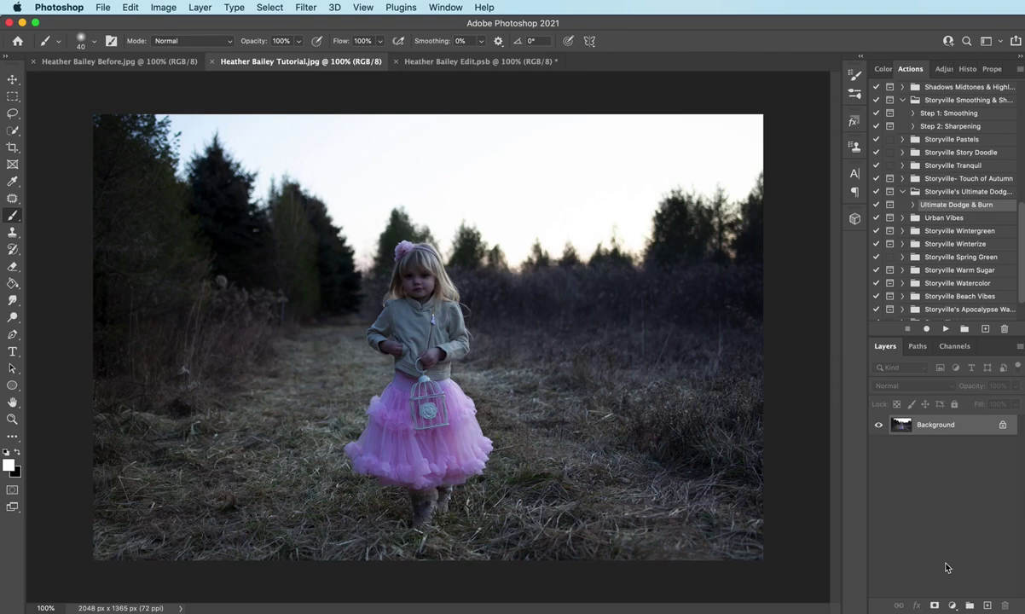
{"action": "left_click", "coordinate": [463, 60]}
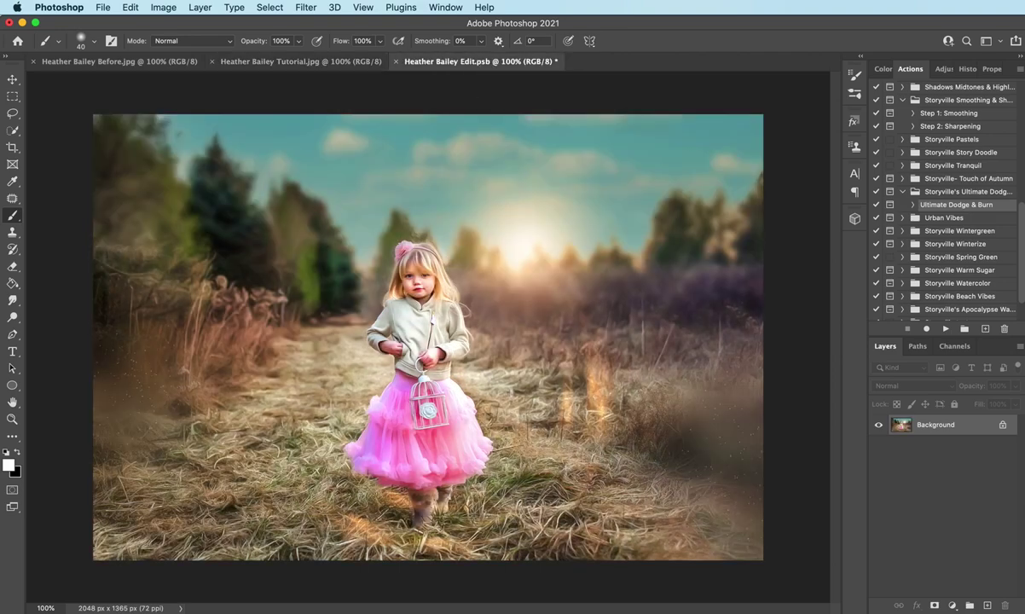
{"action": "left_click", "coordinate": [290, 62]}
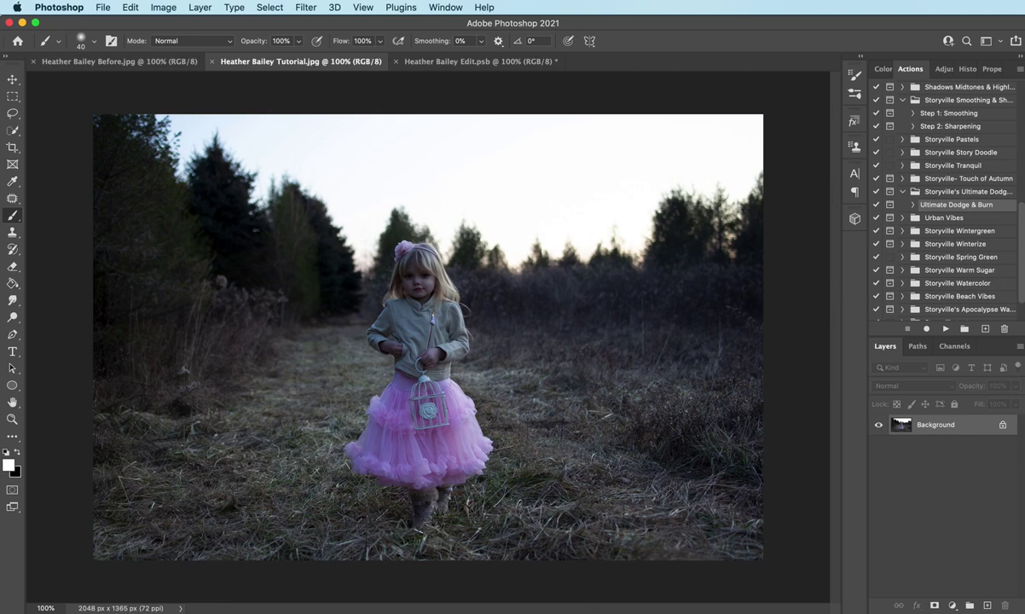
Duplicate the background layer and raise Shadows to +100 on the copy with the Camera Raw Filter.
{"action": "key", "text": "super+j"}
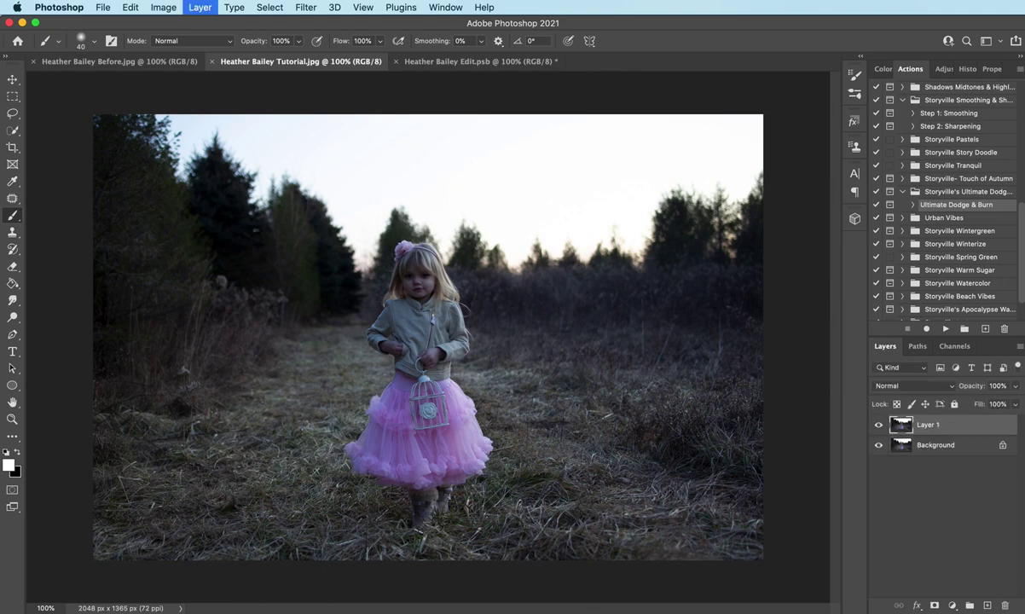
{"action": "left_click", "coordinate": [300, 7]}
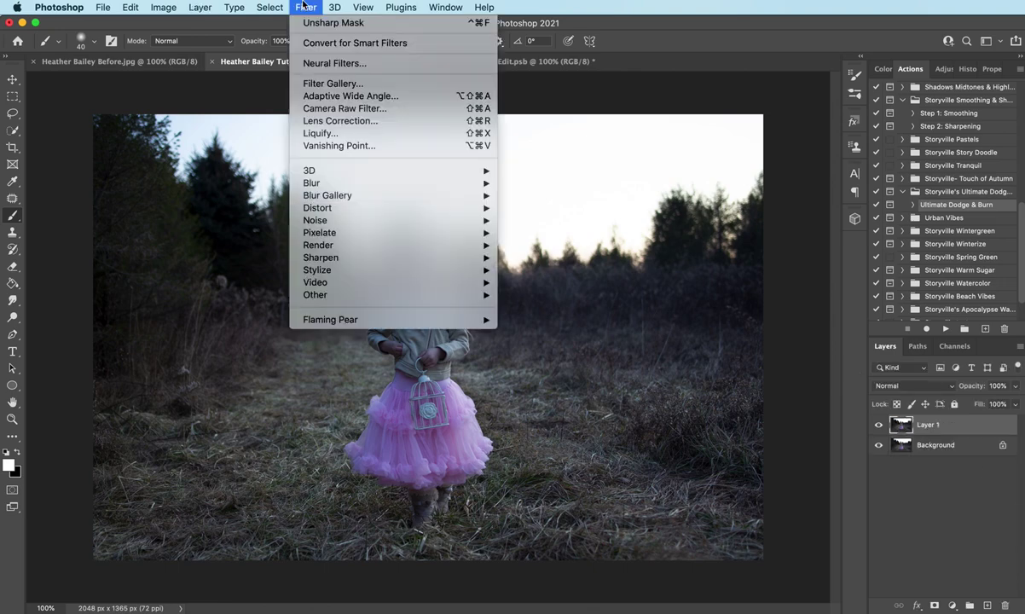
{"action": "left_click", "coordinate": [330, 110]}
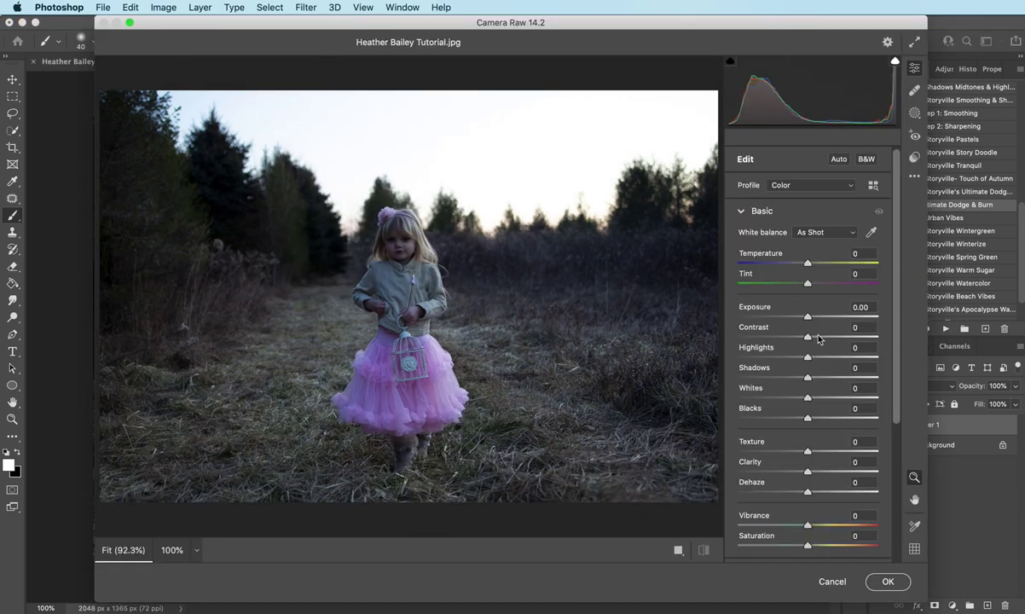
{"action": "left_click_drag", "start_coordinate": [811, 377], "coordinate": [878, 377]}
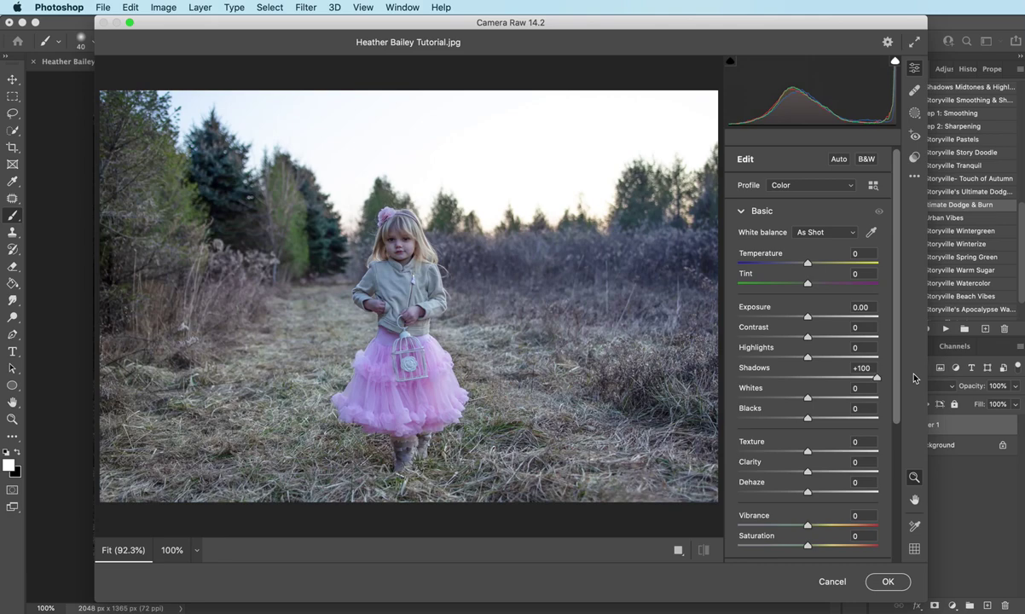
{"action": "key", "text": "z"}
{"action": "key", "text": "super+="}
{"action": "key", "text": "super+="}
{"action": "key", "text": "super+="}
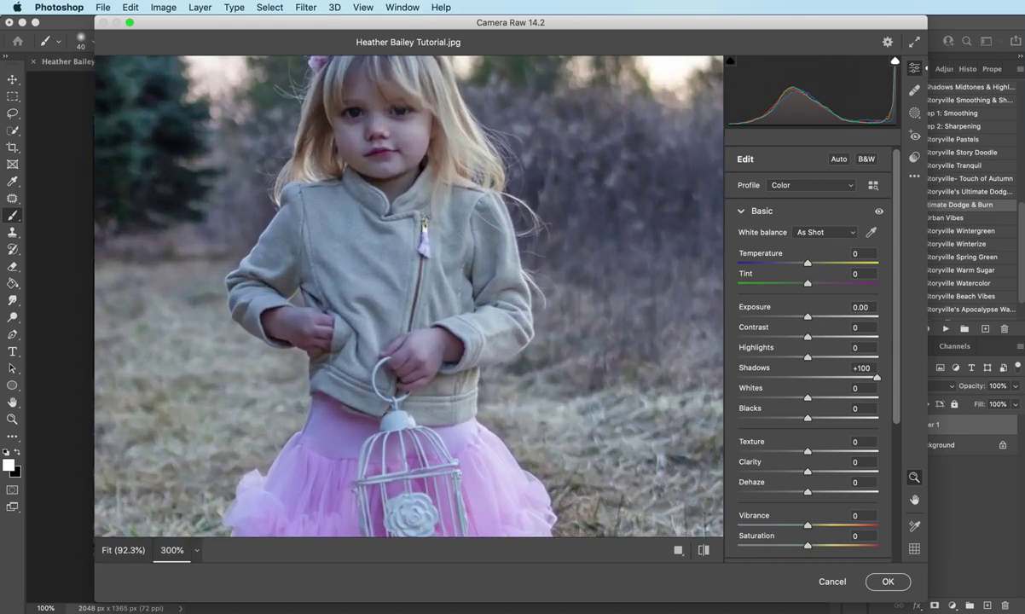
{"action": "key", "text": "super+minus"}
{"action": "key", "text": "super+minus"}
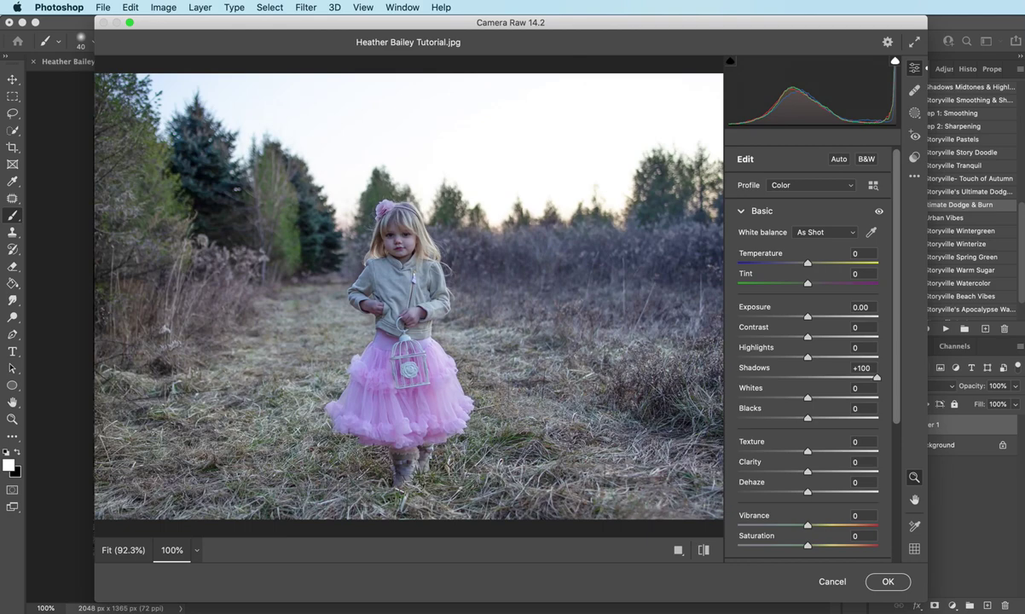
{"action": "left_click", "coordinate": [833, 582]}
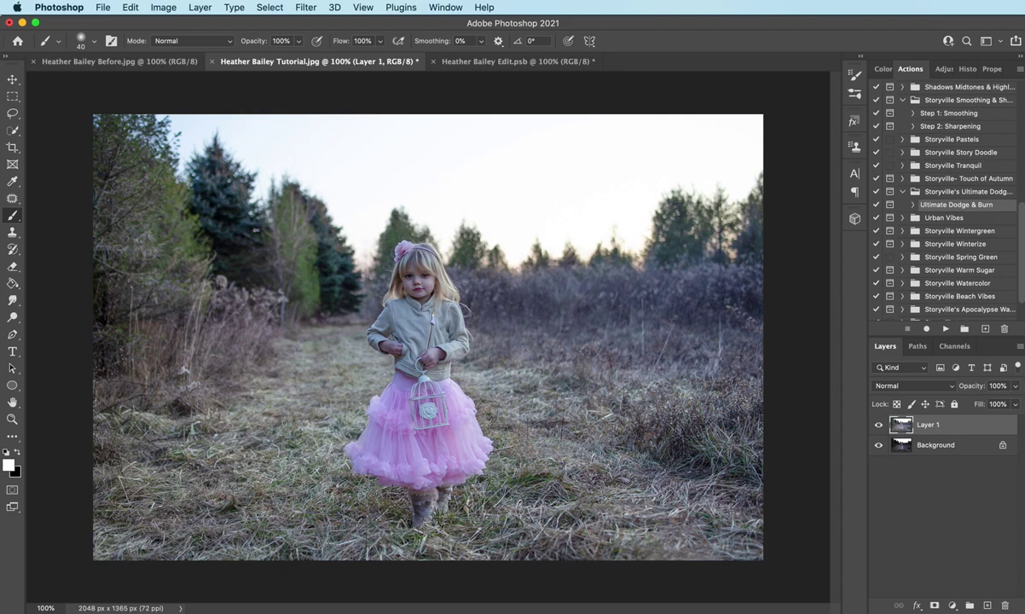
Set the Camera Raw Temperature to +22 on the duplicate layer and compare the result with the original background.
{"action": "left_click", "coordinate": [306, 8]}
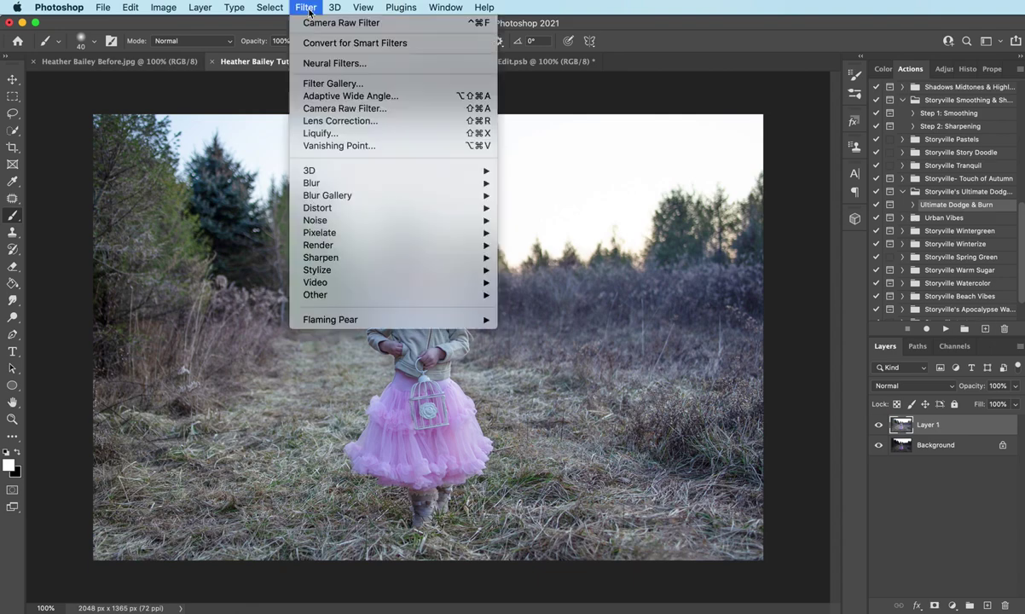
{"action": "left_click", "coordinate": [344, 109]}
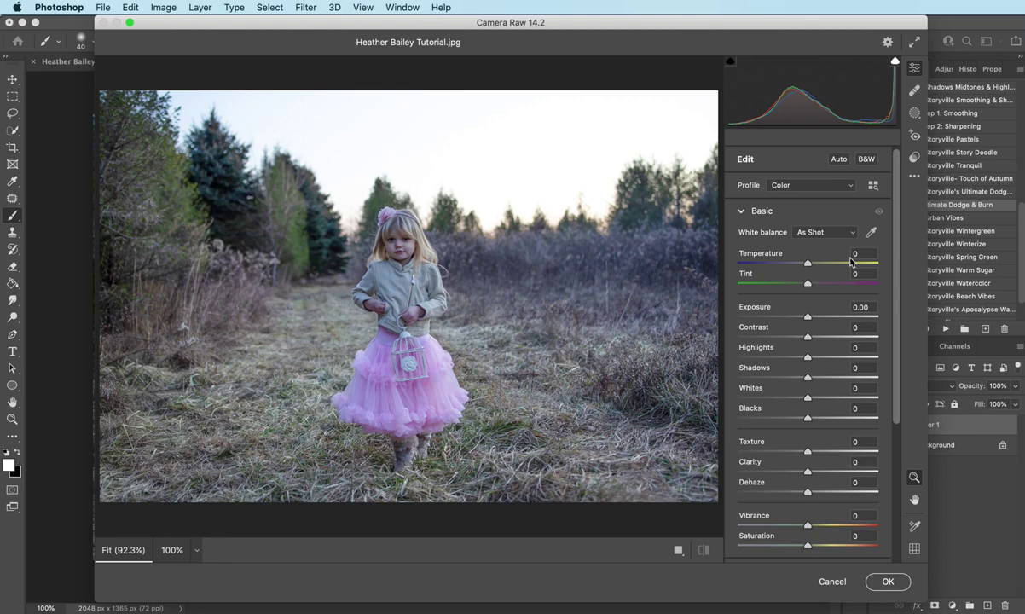
{"action": "left_click_drag", "start_coordinate": [807, 264], "coordinate": [822, 271]}
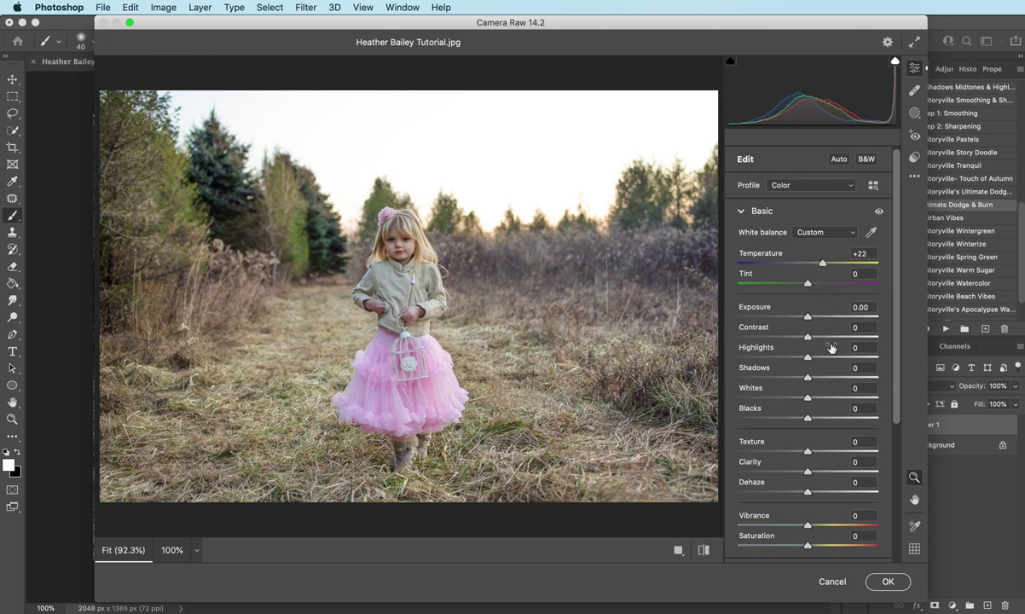
{"action": "left_click", "coordinate": [888, 581]}
{"action": "left_click", "coordinate": [879, 425]}
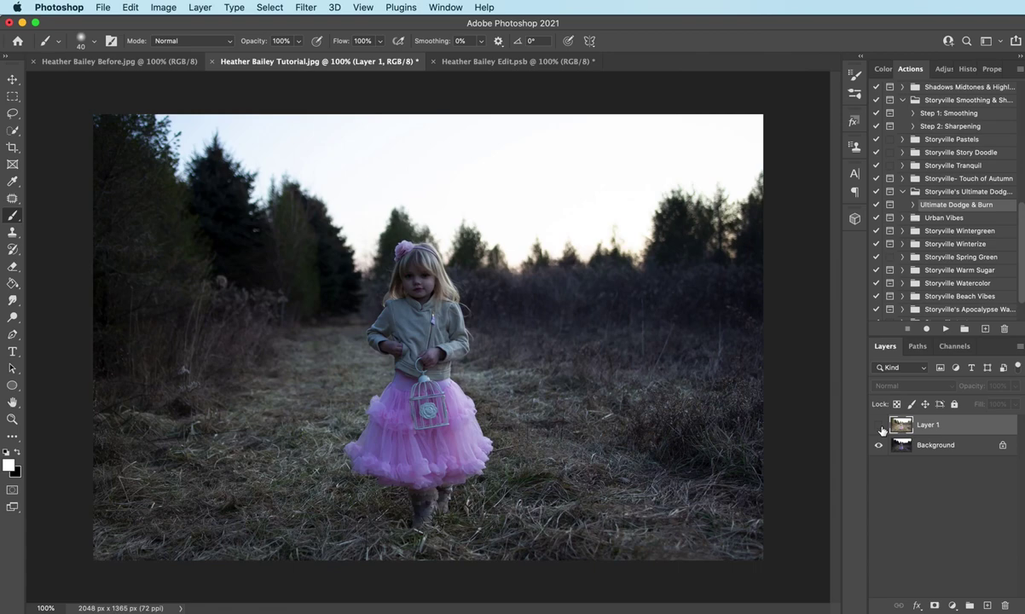
{"action": "left_click", "coordinate": [880, 425]}
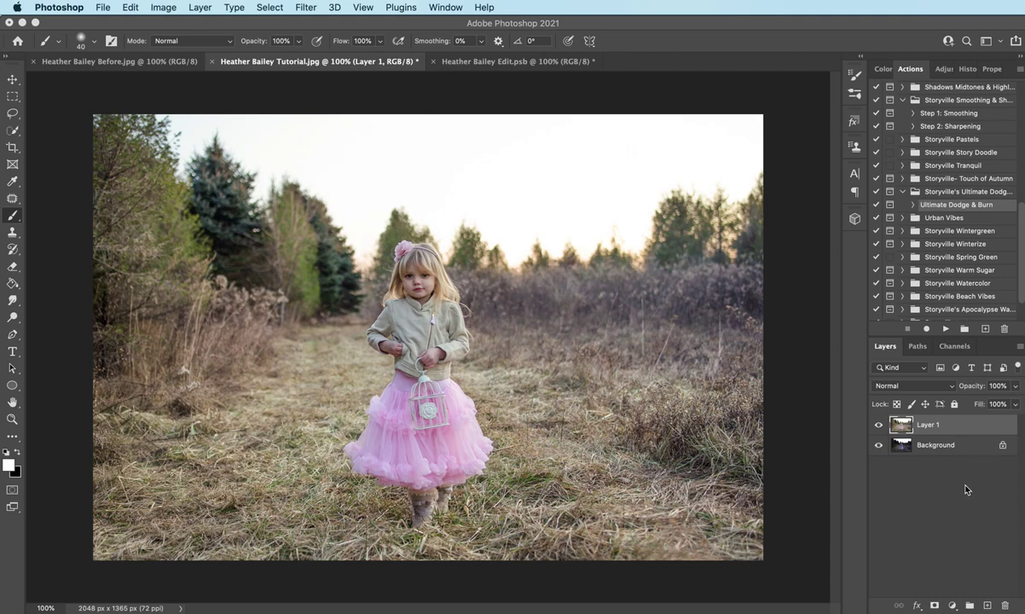
Flatten the image into a single background layer.
{"action": "left_click", "coordinate": [305, 8]}
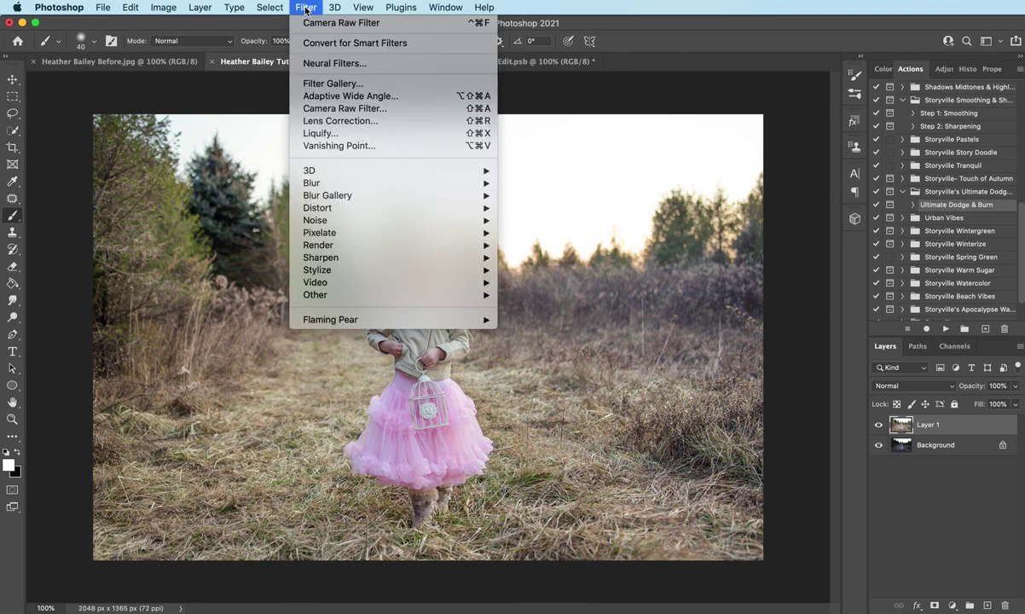
{"action": "left_click", "coordinate": [345, 109]}
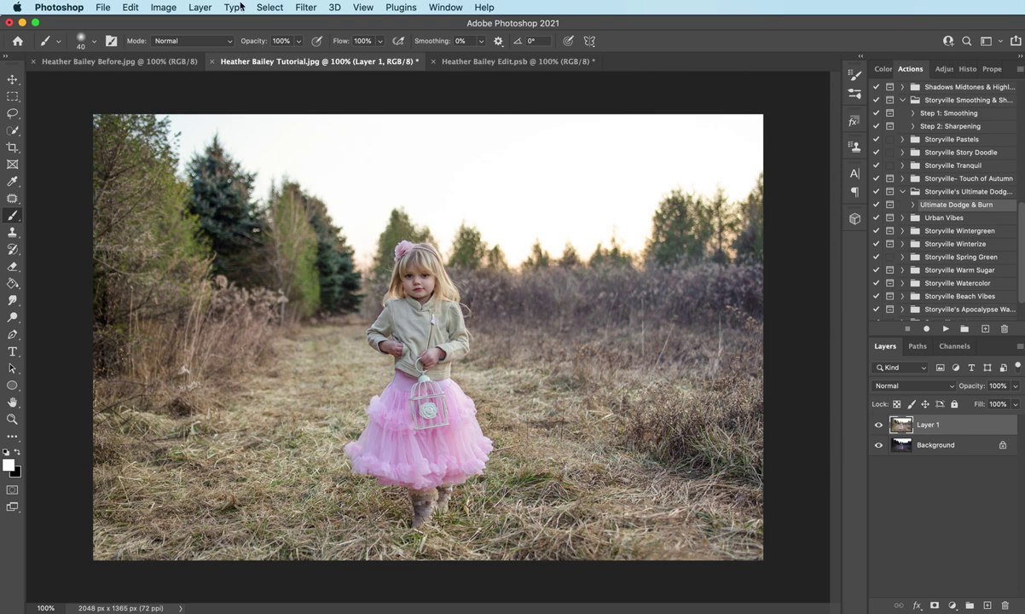
{"action": "left_click", "coordinate": [156, 8]}
{"action": "mouse_move", "coordinate": [199, 7]}
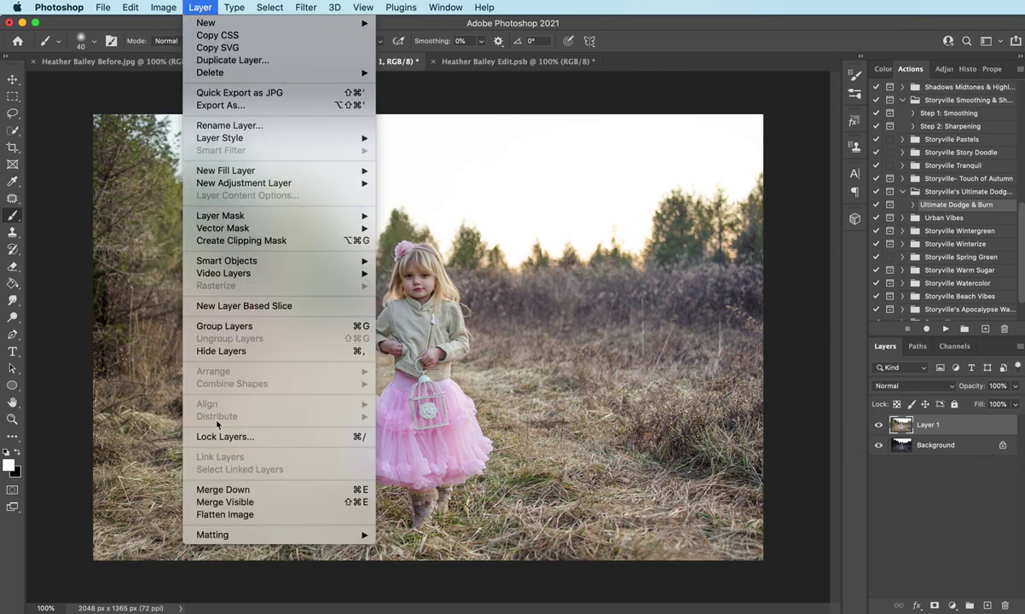
{"action": "left_click", "coordinate": [225, 514]}
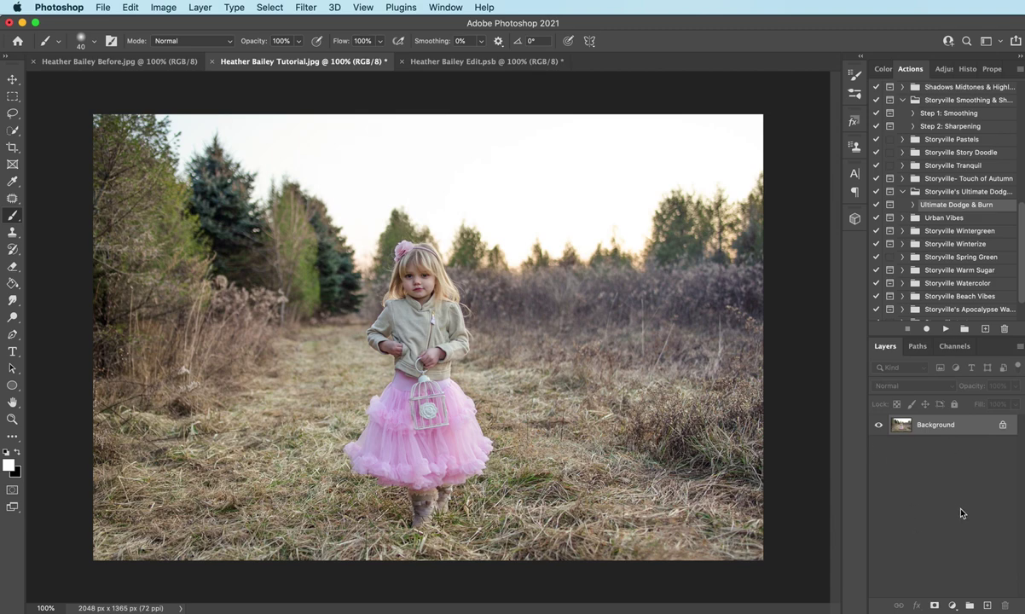
Duplicate the background layer and apply the Storyville Simplicity 5 preset in Camera Raw, leaving the layer at 100% opacity.
{"action": "key", "text": "super+j"}
{"action": "left_click", "coordinate": [305, 7]}
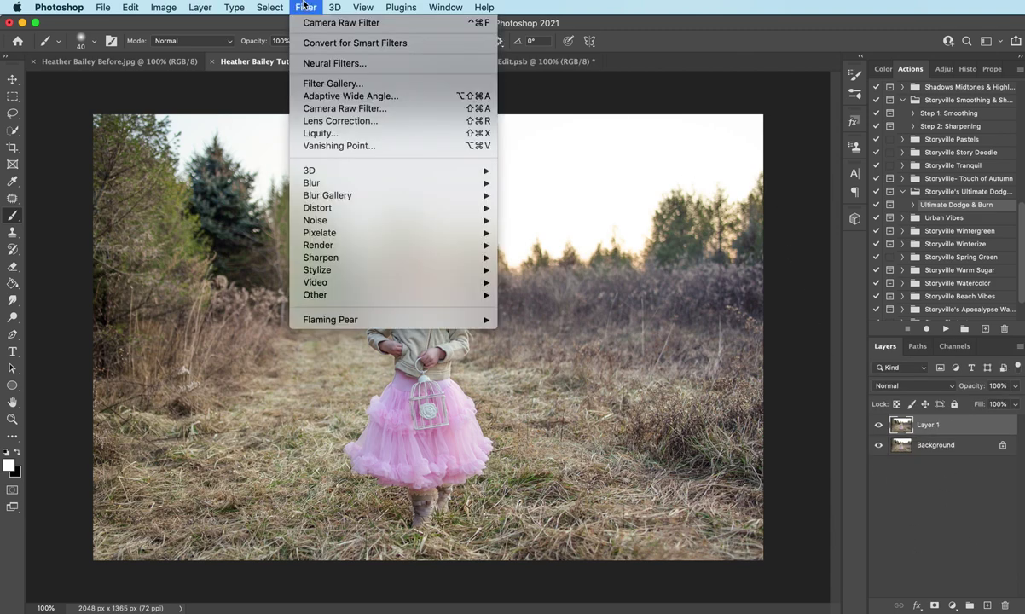
{"action": "left_click", "coordinate": [300, 108]}
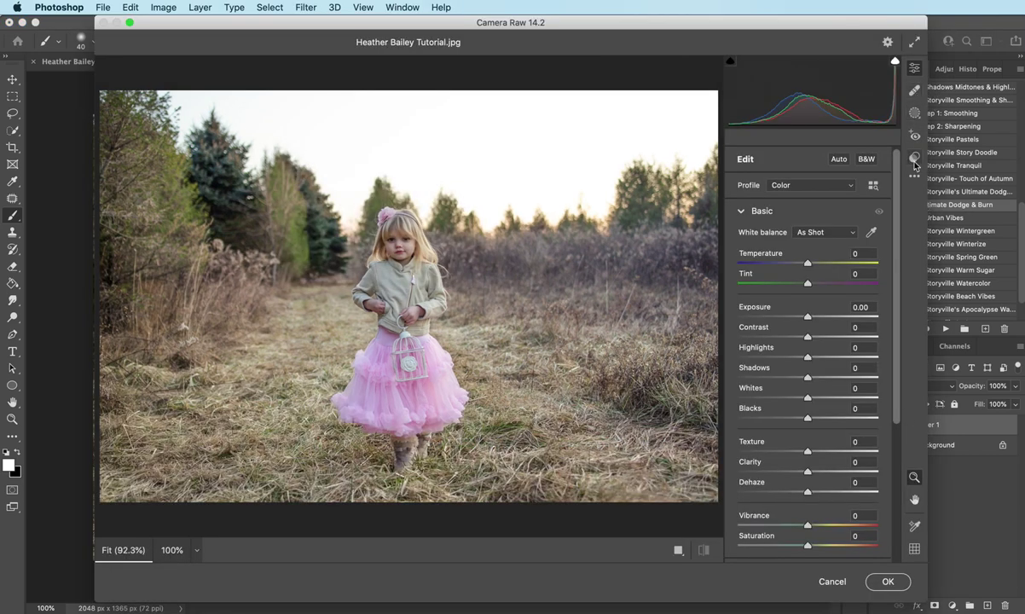
{"action": "left_click", "coordinate": [915, 161]}
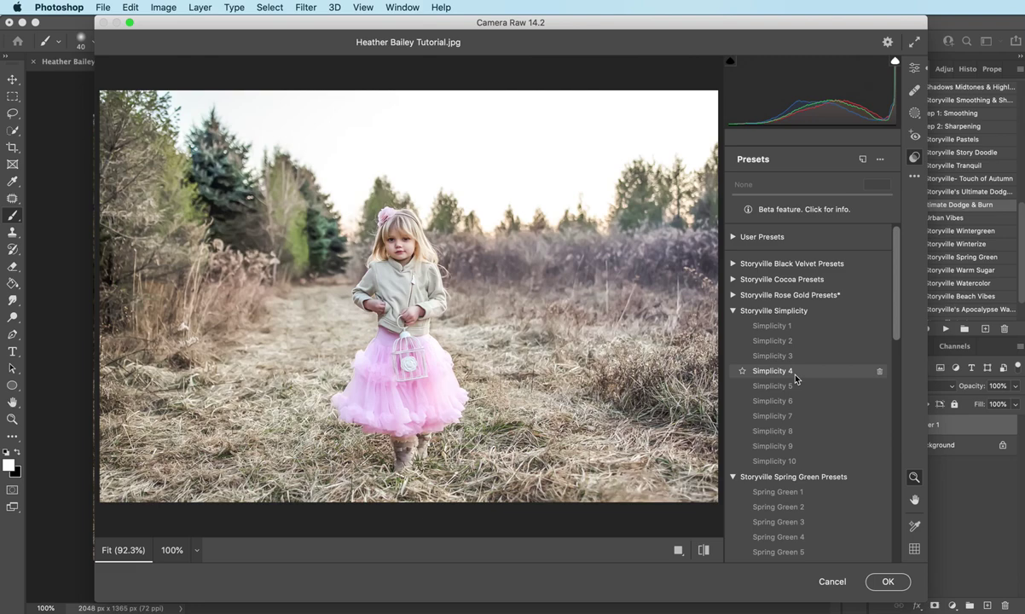
{"action": "left_click", "coordinate": [772, 387]}
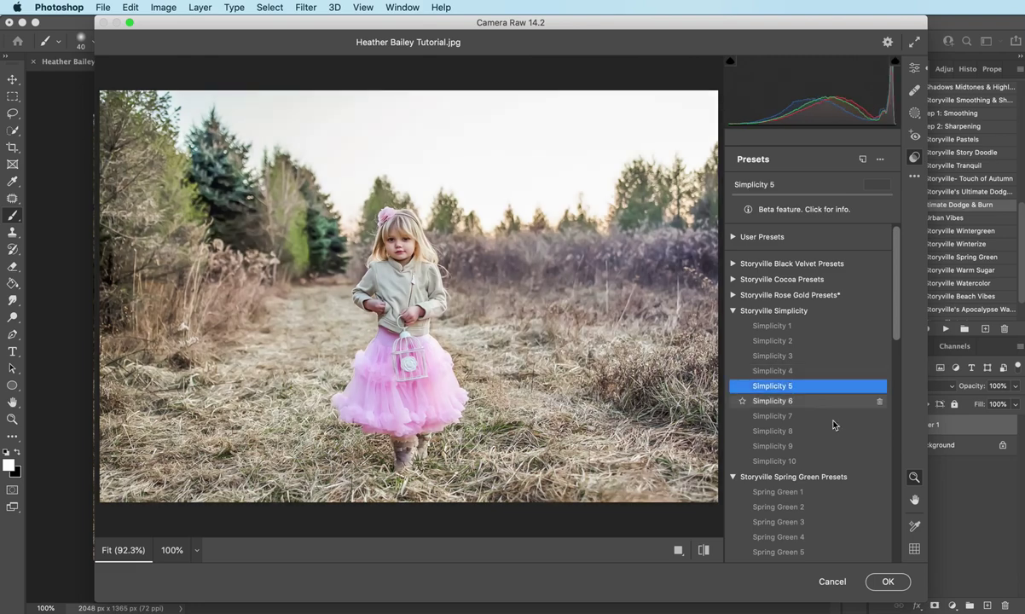
{"action": "left_click", "coordinate": [888, 582]}
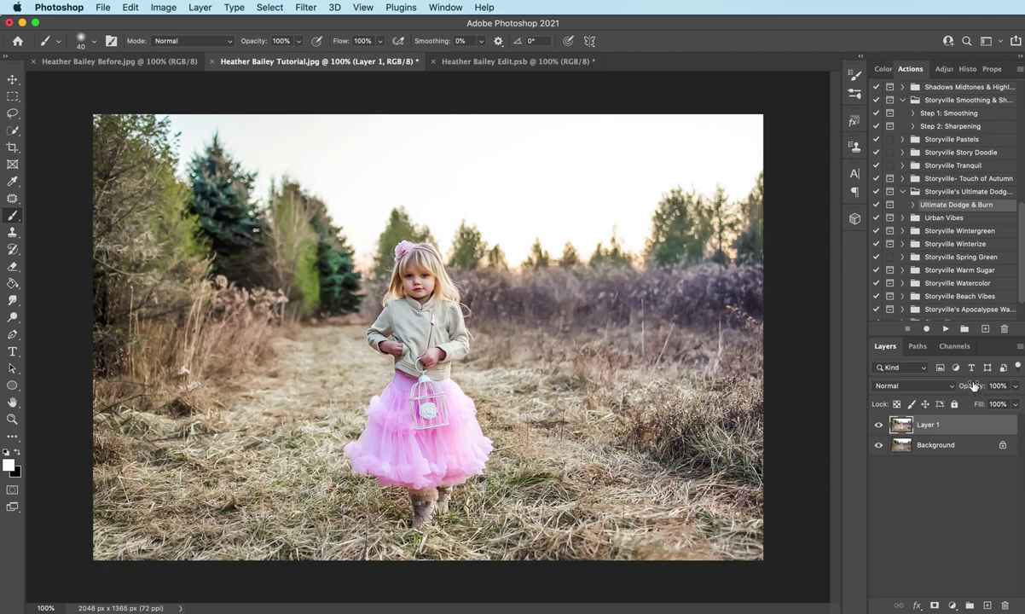
{"action": "left_click_drag", "start_coordinate": [971, 388], "coordinate": [881, 377]}
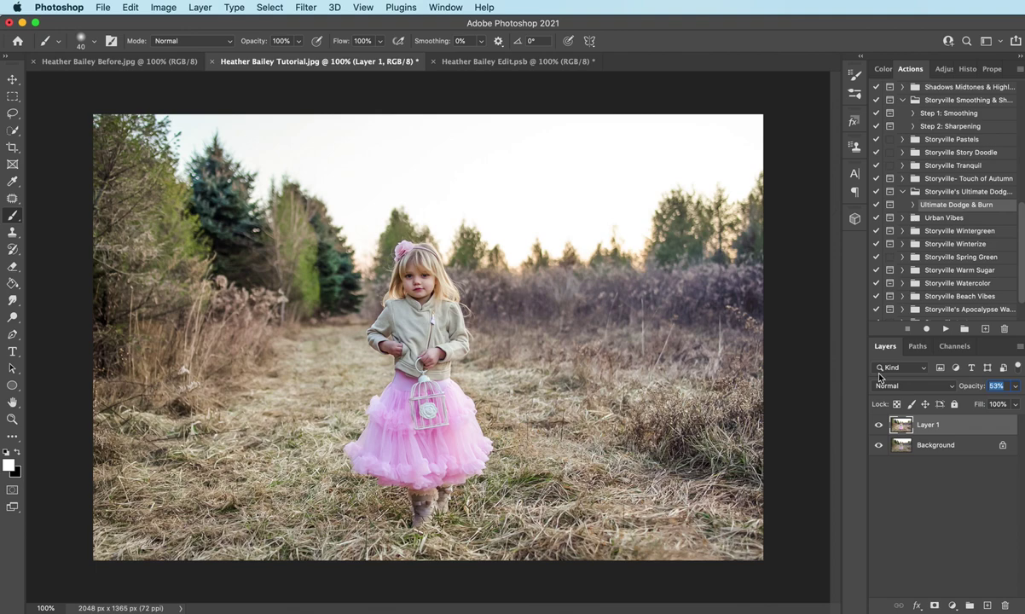
{"action": "left_click_drag", "start_coordinate": [880, 374], "coordinate": [966, 387]}
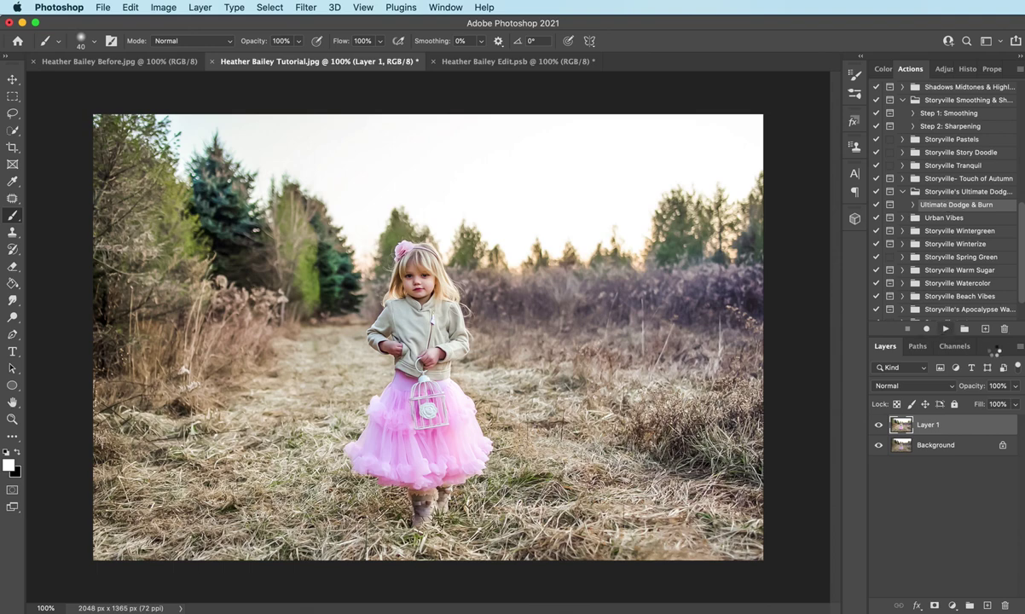
Run the Ultimate Dodge & Burn action and select the Extra Burn layer mask inside the D&B Clothing group.
{"action": "left_click", "coordinate": [945, 328]}
{"action": "left_click", "coordinate": [930, 306]}
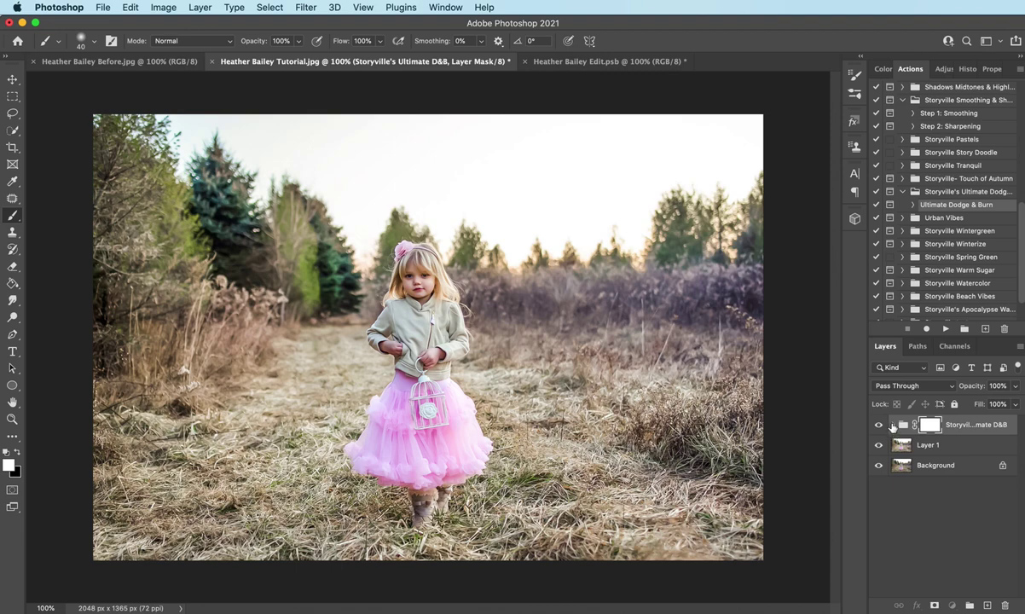
{"action": "left_click", "coordinate": [894, 425]}
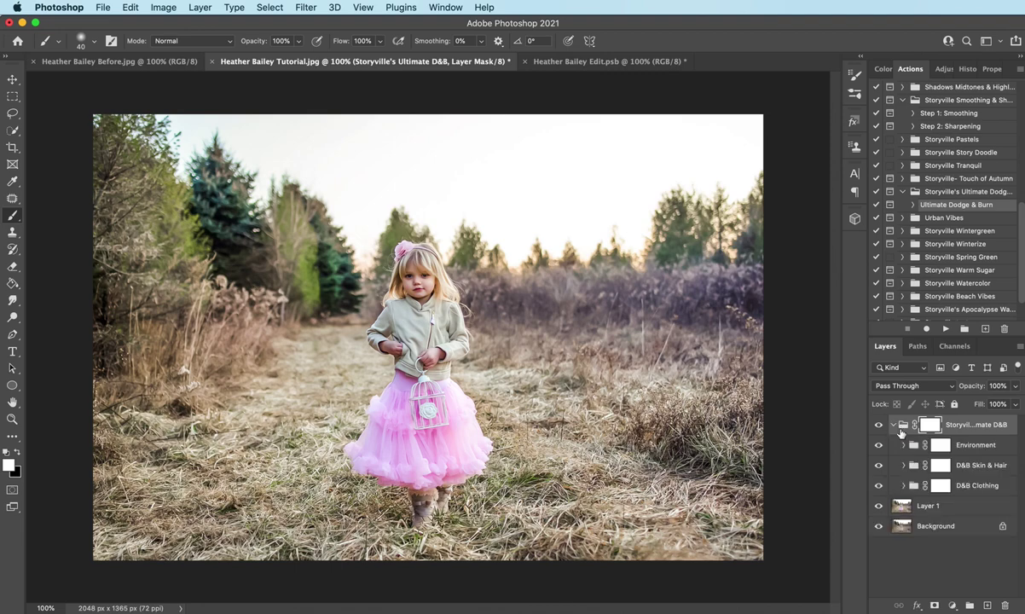
{"action": "left_click", "coordinate": [903, 486]}
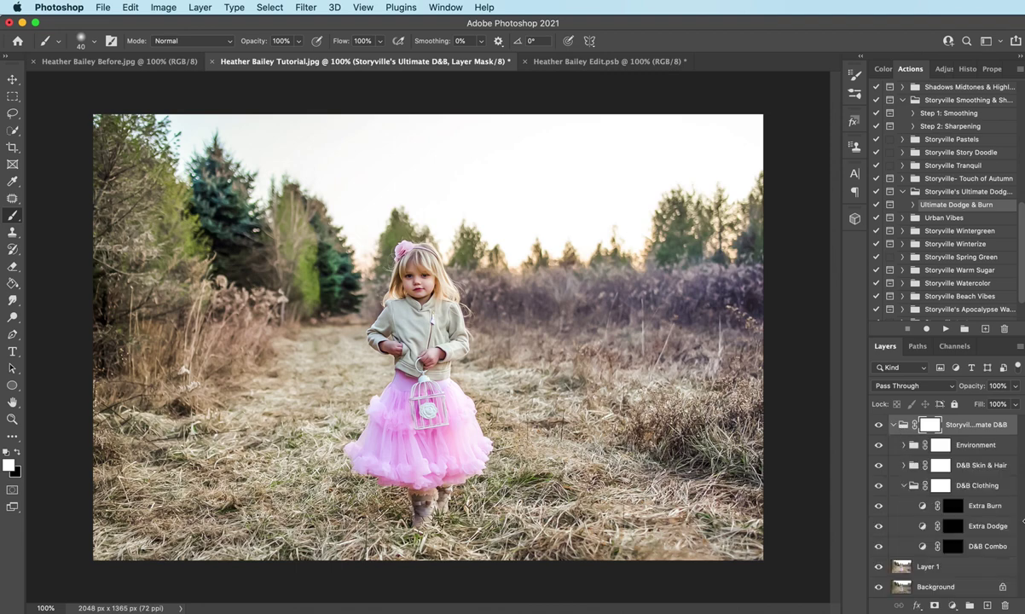
{"action": "left_click", "coordinate": [983, 505]}
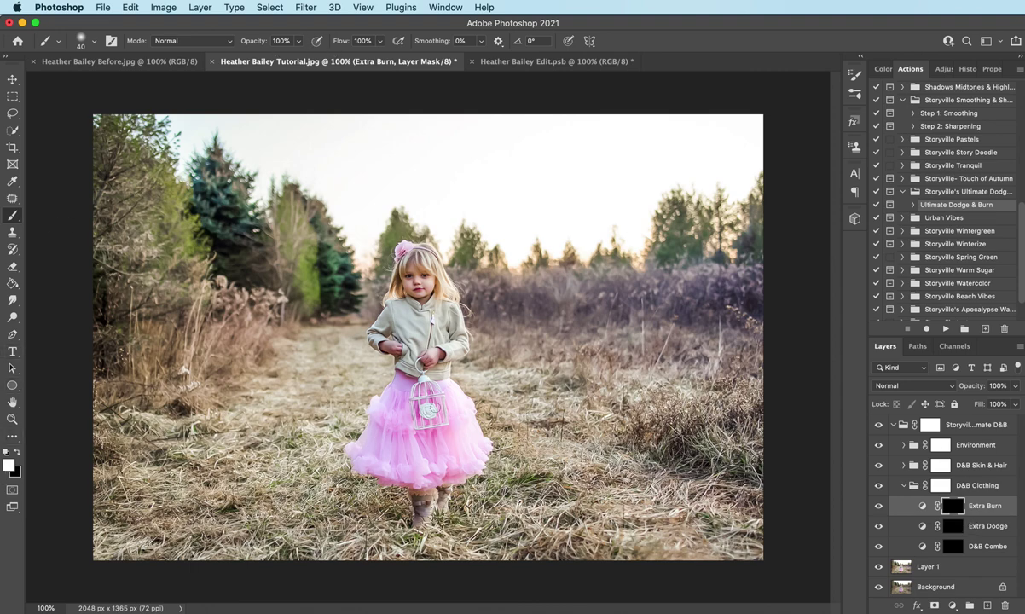
Burn the pink skirt by painting white on the Extra Burn mask with a 90 px brush.
{"action": "key", "text": "bracketright"}
{"action": "key", "text": "bracketright"}
{"action": "key", "text": "bracketright"}
{"action": "key", "text": "bracketright"}
{"action": "key", "text": "bracketright"}
{"action": "mouse_move", "coordinate": [386, 438]}
{"action": "left_mouse_down"}
{"action": "mouse_move", "coordinate": [401, 478]}
{"action": "mouse_move", "coordinate": [420, 464]}
{"action": "mouse_move", "coordinate": [428, 412]}
{"action": "mouse_move", "coordinate": [436, 433]}
{"action": "mouse_move", "coordinate": [470, 456]}
{"action": "mouse_move", "coordinate": [470, 431]}
{"action": "left_mouse_up"}
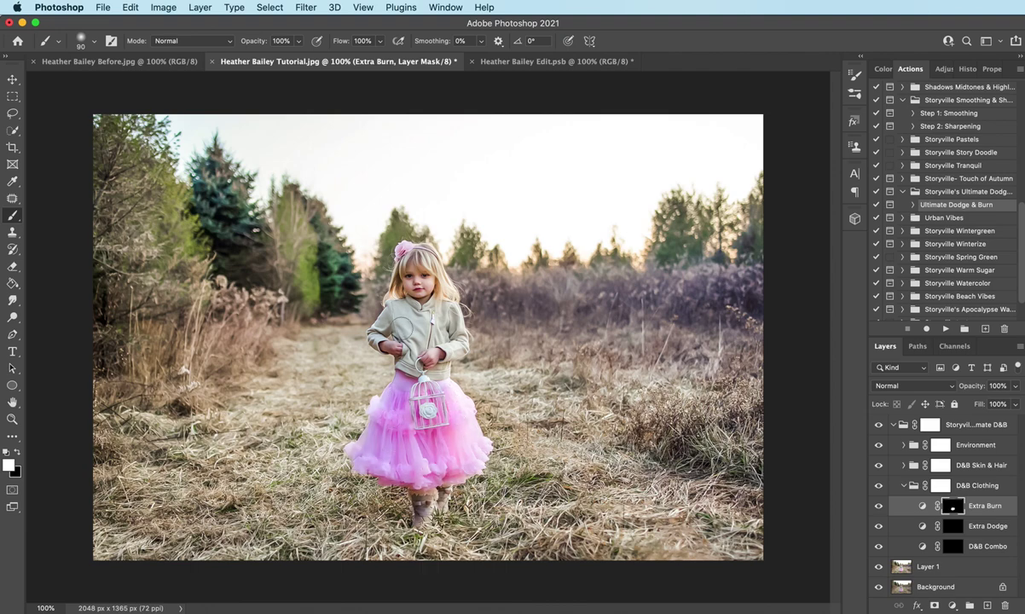
Burn the jacket by painting on the Extra Burn mask with a smaller 45 px brush.
{"action": "key", "text": "bracketleft"}
{"action": "key", "text": "bracketleft"}
{"action": "key", "text": "bracketleft"}
{"action": "key", "text": "bracketleft"}
{"action": "key", "text": "bracketleft"}
{"action": "left_click_drag", "start_coordinate": [405, 367], "coordinate": [444, 374]}
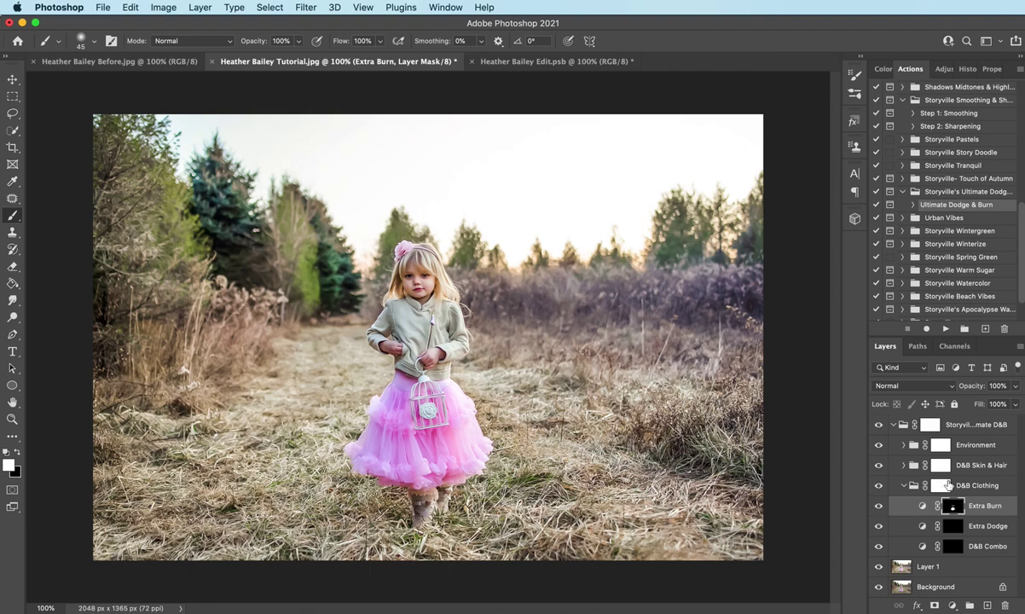
Paint on the clothing group's Extra Dodge mask over the front of the jacket to brighten it.
{"action": "key", "text": "alt+bracketleft"}
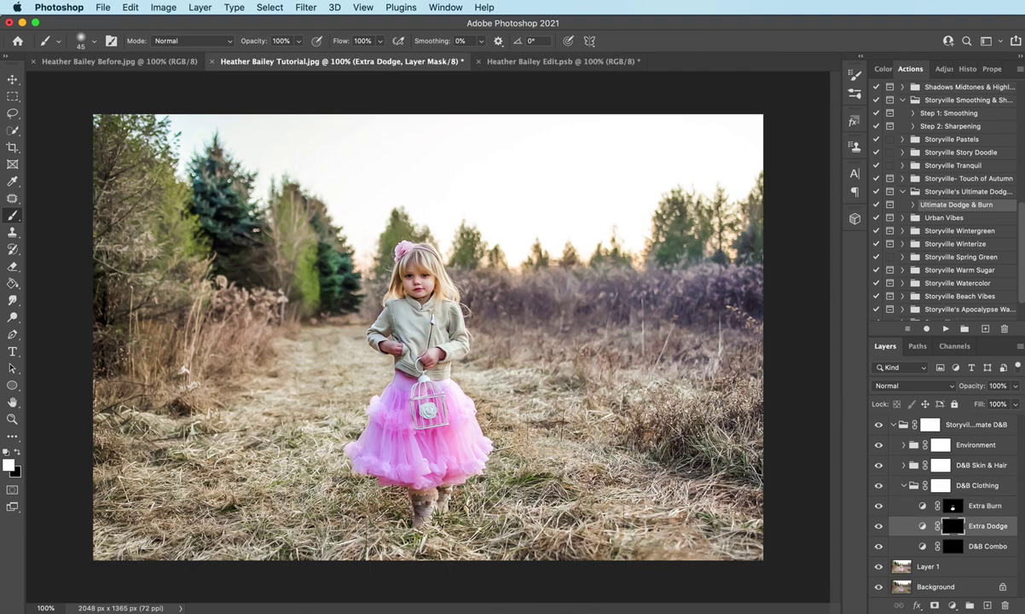
{"action": "key", "text": "bracketright"}
{"action": "key", "text": "bracketright"}
{"action": "key", "text": "bracketright"}
{"action": "mouse_move", "coordinate": [403, 311]}
{"action": "left_mouse_down"}
{"action": "mouse_move", "coordinate": [412, 347]}
{"action": "mouse_move", "coordinate": [409, 300]}
{"action": "mouse_move", "coordinate": [429, 325]}
{"action": "left_mouse_up"}
{"action": "key", "text": "bracketleft"}
{"action": "key", "text": "bracketleft"}
{"action": "key", "text": "bracketleft"}
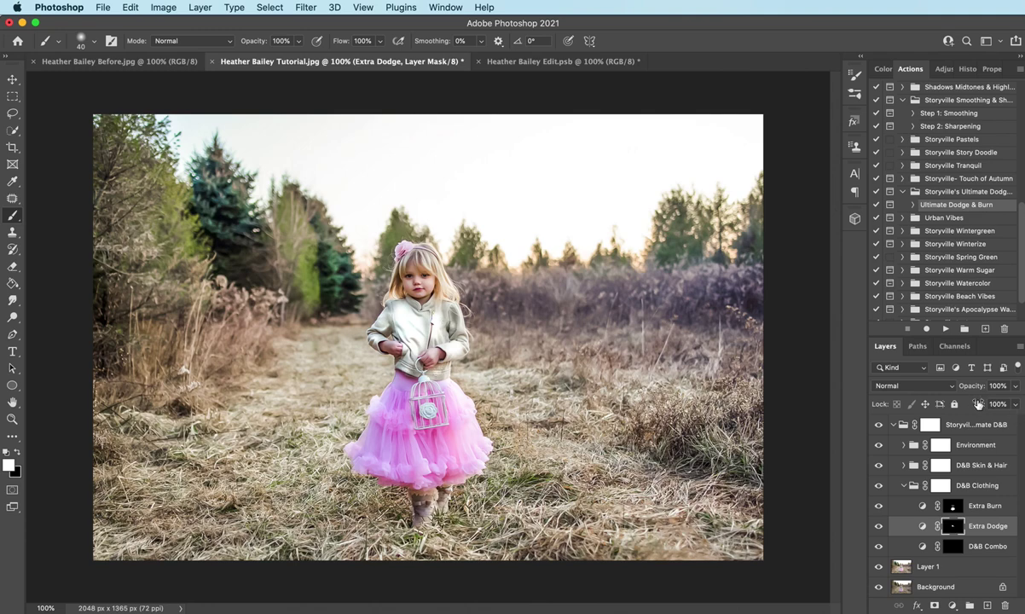
Lower the opacity of the clothing group's Extra Dodge layer to 40%.
{"action": "left_click_drag", "start_coordinate": [978, 389], "coordinate": [883, 370]}
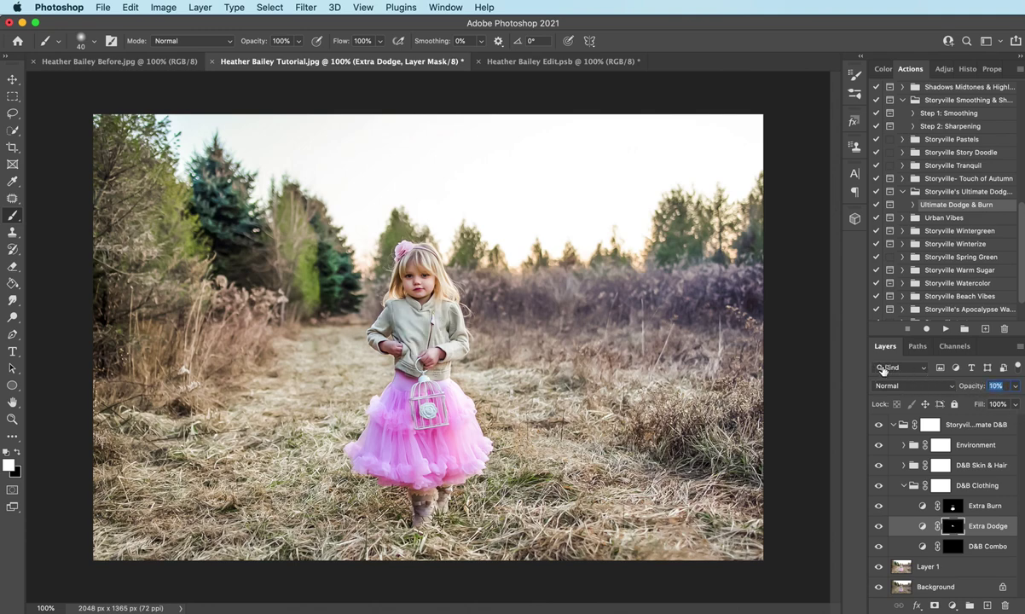
{"action": "key", "text": "Up"}
{"action": "key", "text": "Up"}
{"action": "key", "text": "Up"}
{"action": "key", "text": "Up"}
{"action": "key", "text": "Up"}
{"action": "left_click_drag", "start_coordinate": [887, 371], "coordinate": [904, 370]}
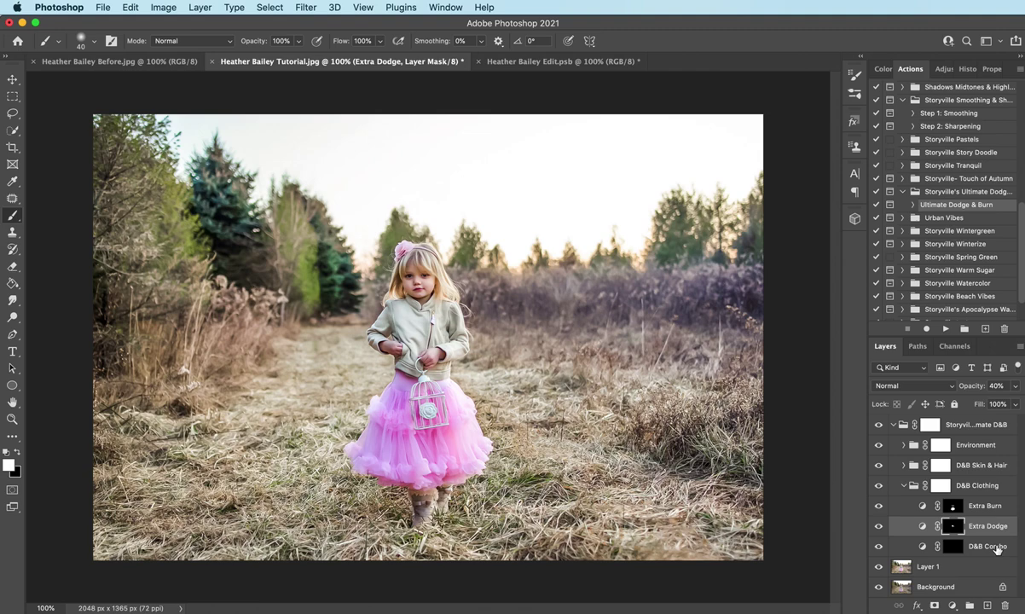
Compare the image with the D&B Clothing group hidden and shown, and collapse the group.
{"action": "left_click", "coordinate": [880, 487]}
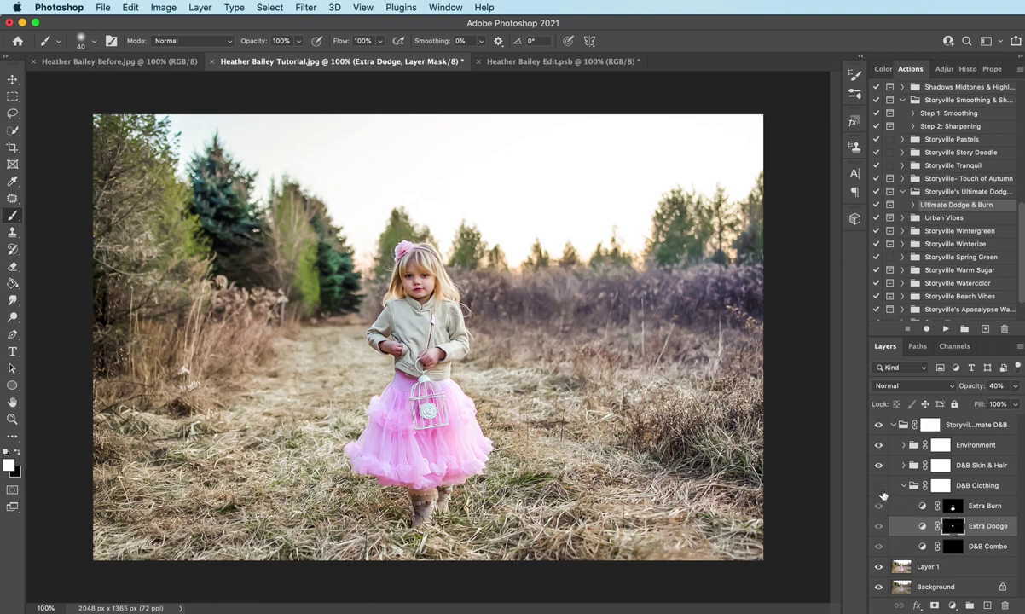
{"action": "left_click", "coordinate": [879, 486]}
{"action": "left_click", "coordinate": [904, 485]}
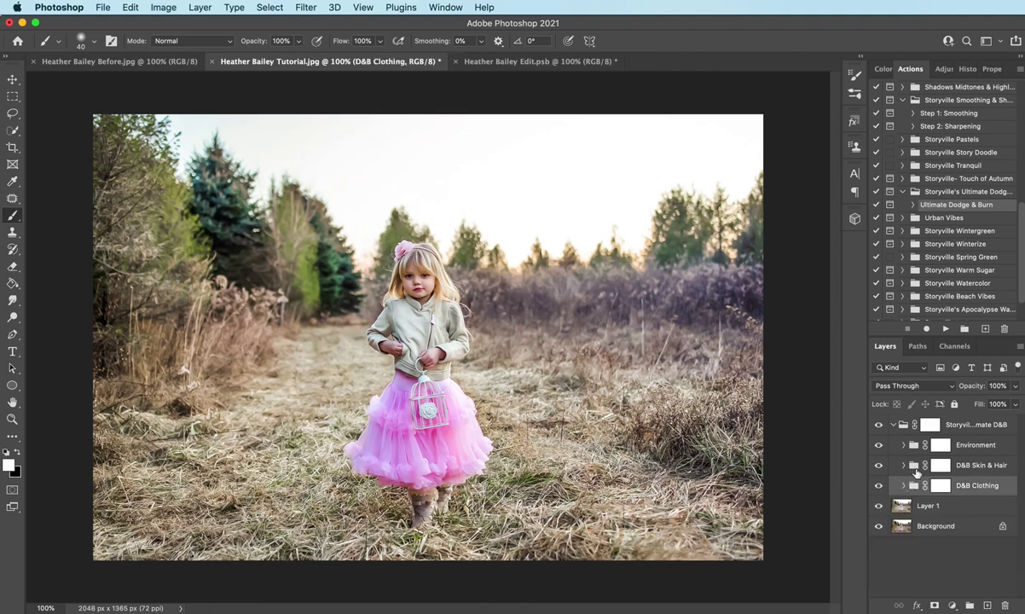
Paint on the Burn 2 mask in the D&B Skin & Hair group over the girl's hair with a 25 px brush.
{"action": "left_click", "coordinate": [904, 465]}
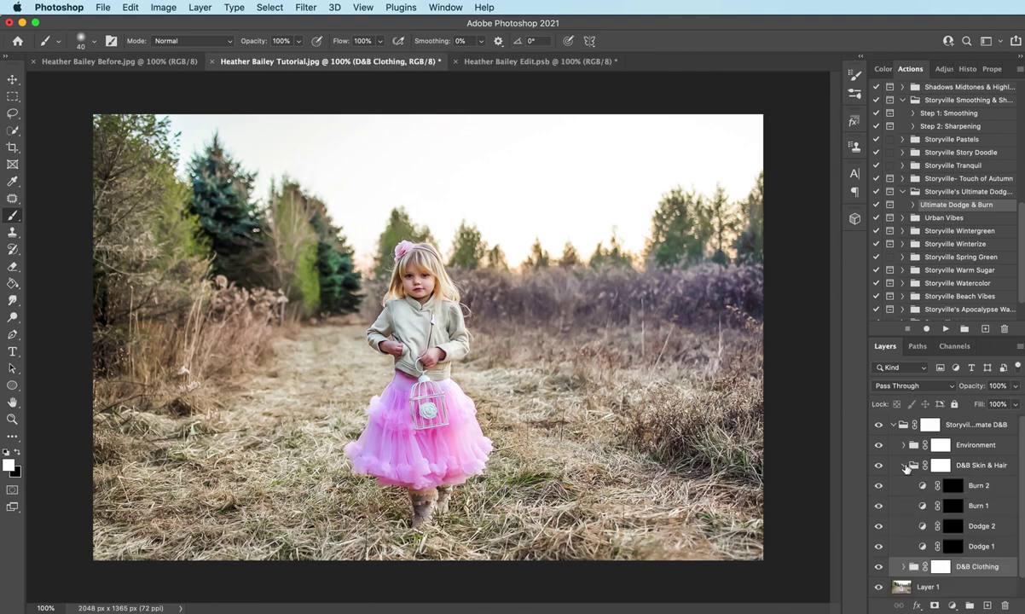
{"action": "left_click", "coordinate": [953, 485]}
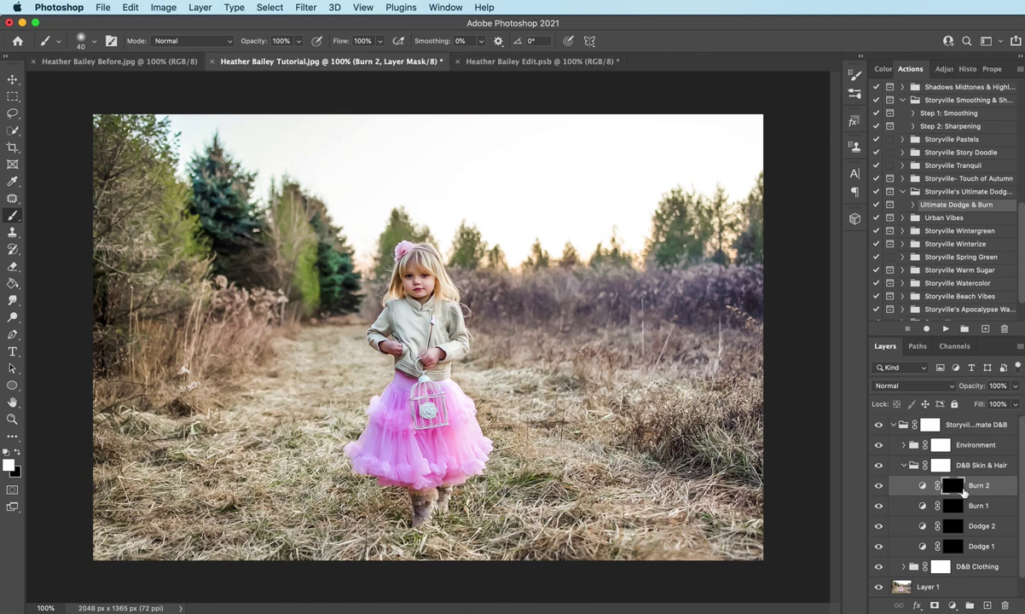
{"action": "key", "text": "super+equal"}
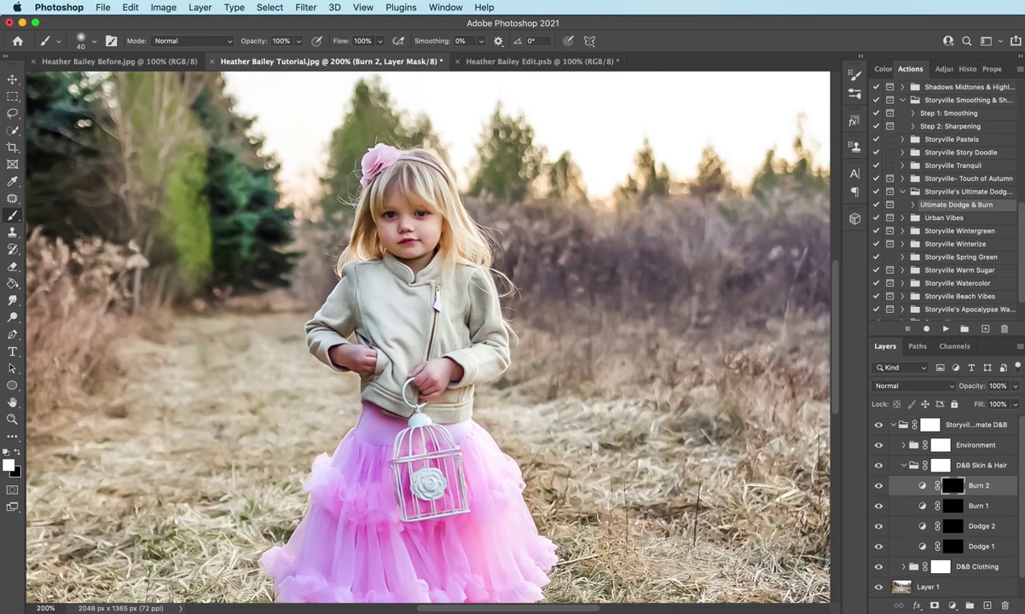
{"action": "key", "text": "bracketleft"}
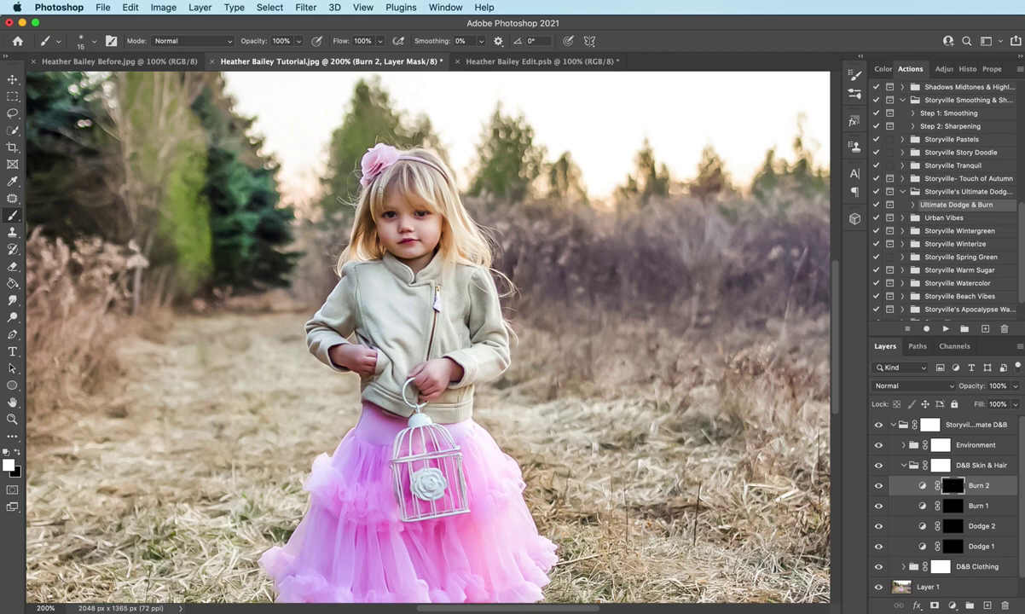
{"action": "key", "text": "bracketright"}
{"action": "key", "text": "bracketright"}
{"action": "mouse_move", "coordinate": [385, 161]}
{"action": "left_mouse_down"}
{"action": "mouse_move", "coordinate": [397, 174]}
{"action": "mouse_move", "coordinate": [372, 158]}
{"action": "mouse_move", "coordinate": [350, 223]}
{"action": "left_mouse_up"}
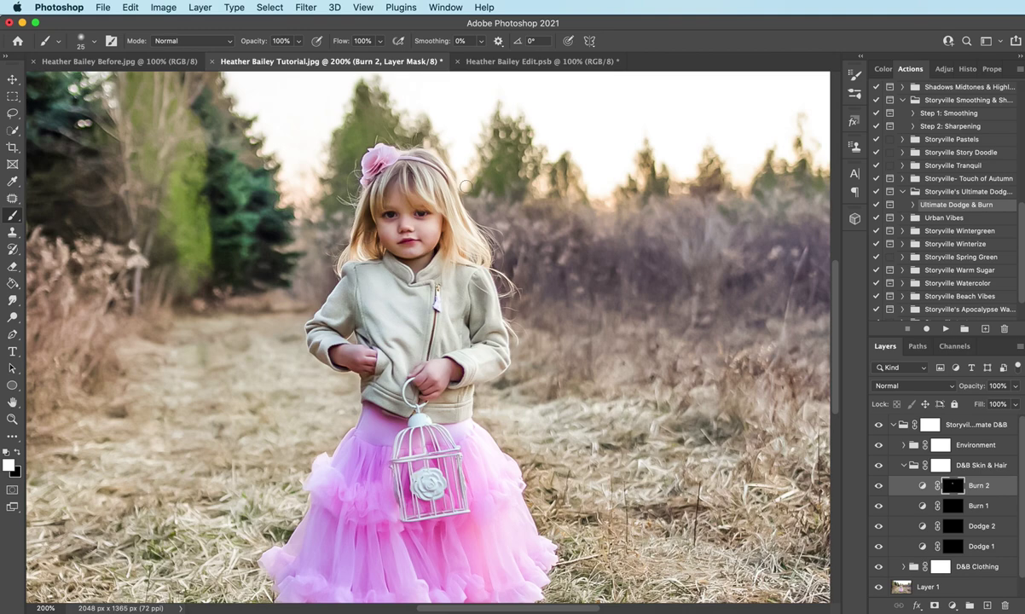
Collapse the D&B Skin & Hair group and check its effect, returning the view to 100%.
{"action": "key", "text": "x"}
{"action": "left_click", "coordinate": [904, 465]}
{"action": "left_click", "coordinate": [881, 467]}
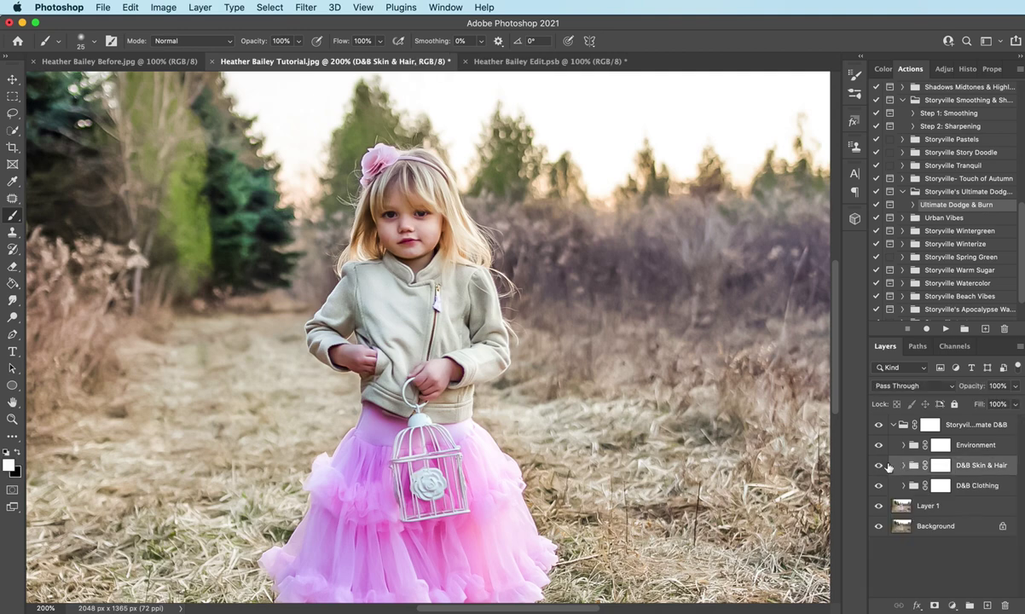
{"action": "key", "text": "super+1"}
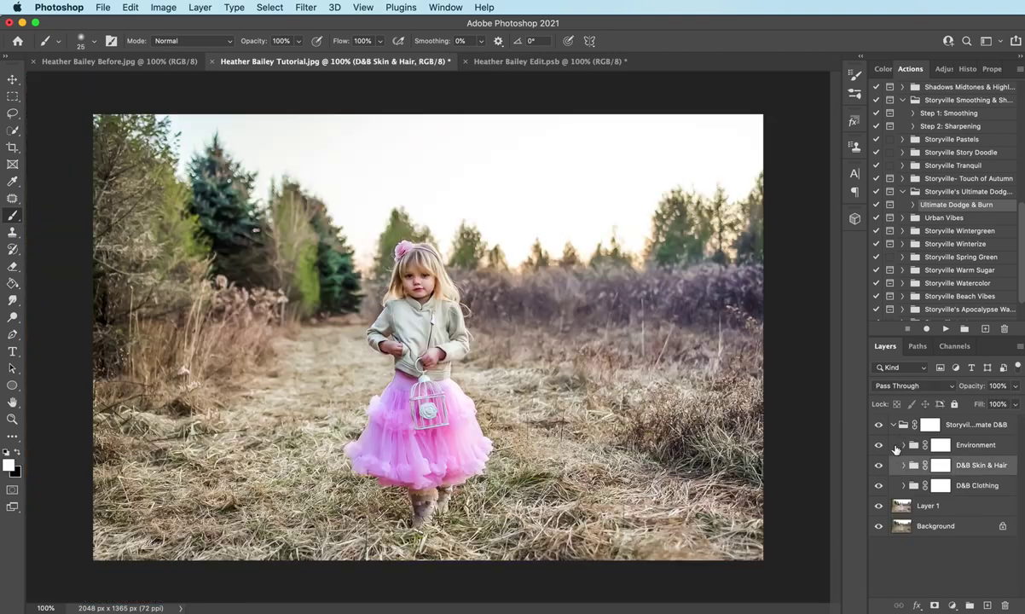
Darken the trees and tall grass left of the path on the Environment group's Extra Burn mask with a 600 px white brush.
{"action": "left_click", "coordinate": [904, 444]}
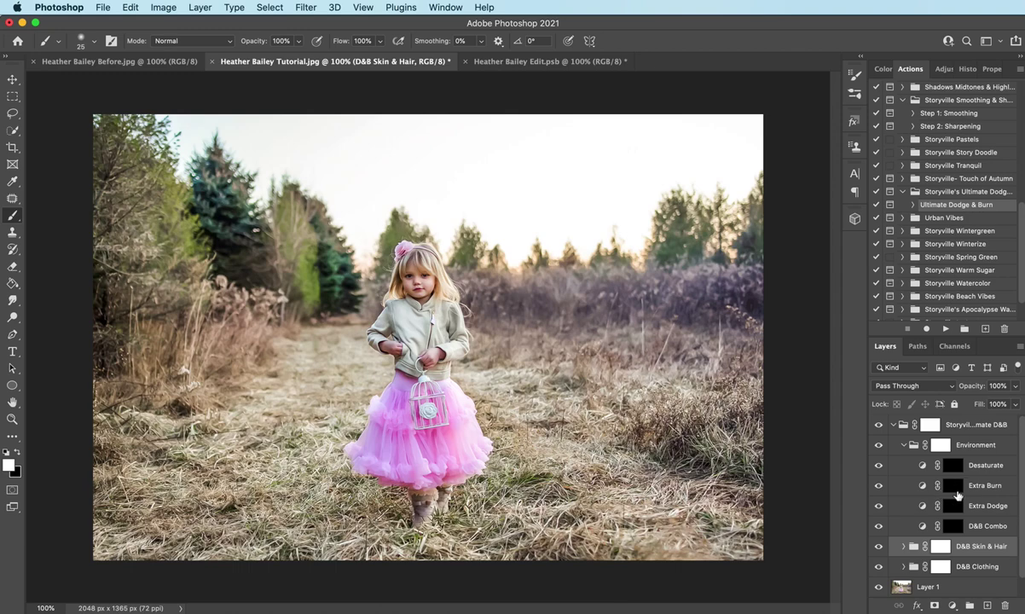
{"action": "left_click", "coordinate": [954, 488]}
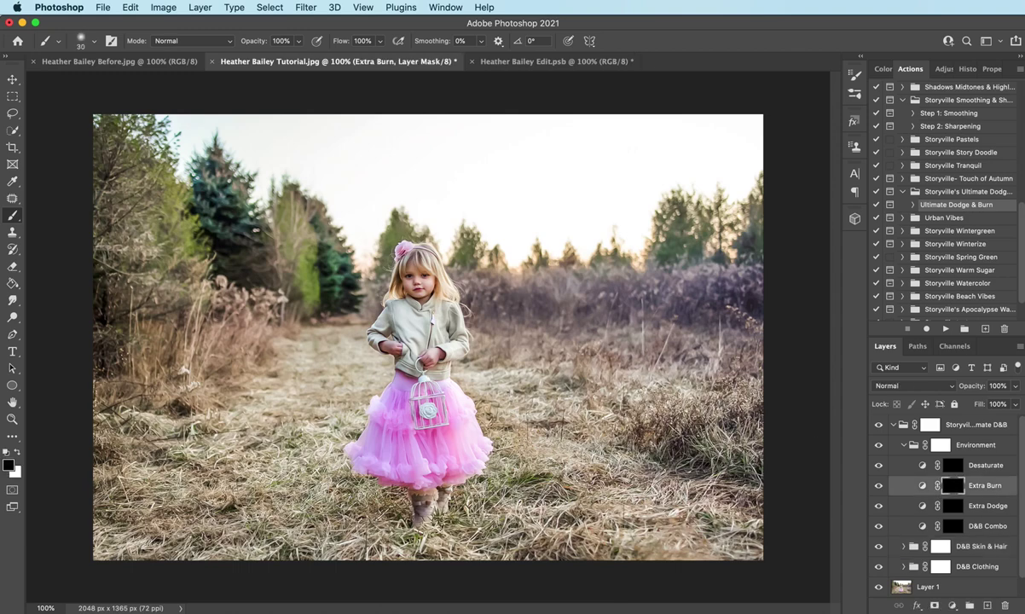
{"action": "key", "text": "bracketright"}
{"action": "key", "text": "bracketright"}
{"action": "key", "text": "bracketright"}
{"action": "key", "text": "bracketright"}
{"action": "key", "text": "bracketright"}
{"action": "key", "text": "bracketright"}
{"action": "key", "text": "x"}
{"action": "key", "text": "bracketright"}
{"action": "key", "text": "bracketright"}
{"action": "key", "text": "bracketright"}
{"action": "key", "text": "bracketright"}
{"action": "key", "text": "bracketright"}
{"action": "key", "text": "bracketright"}
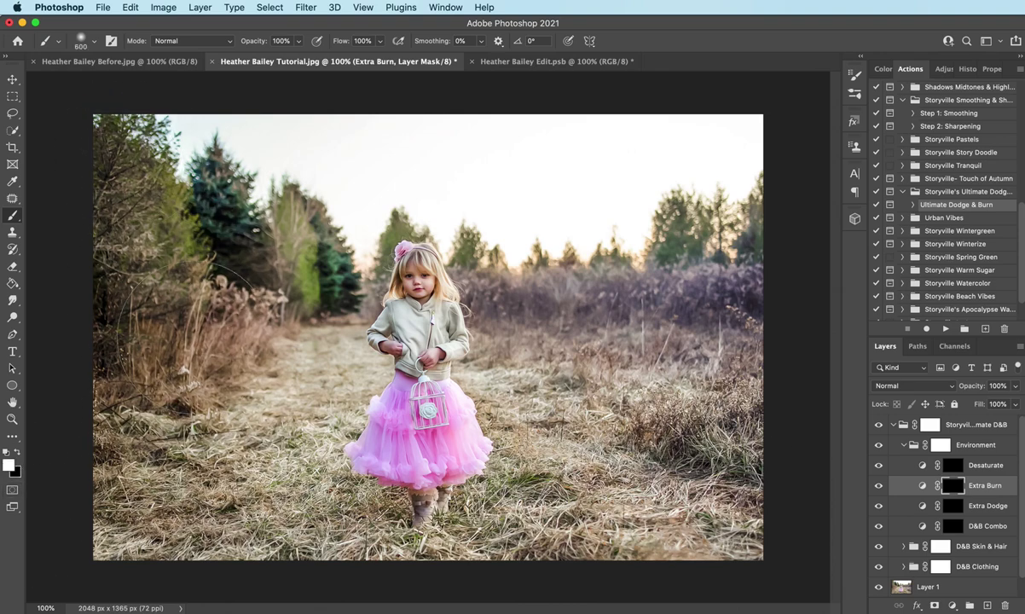
{"action": "mouse_move", "coordinate": [198, 361]}
{"action": "left_mouse_down"}
{"action": "mouse_move", "coordinate": [224, 329]}
{"action": "mouse_move", "coordinate": [246, 350]}
{"action": "mouse_move", "coordinate": [224, 420]}
{"action": "left_mouse_up"}
Extend the Environment Extra Burn mask over the foreground grass, right field and trees, reducing the brush from 400 to 150 px.
{"action": "key", "text": "bracketleft"}
{"action": "key", "text": "bracketleft"}
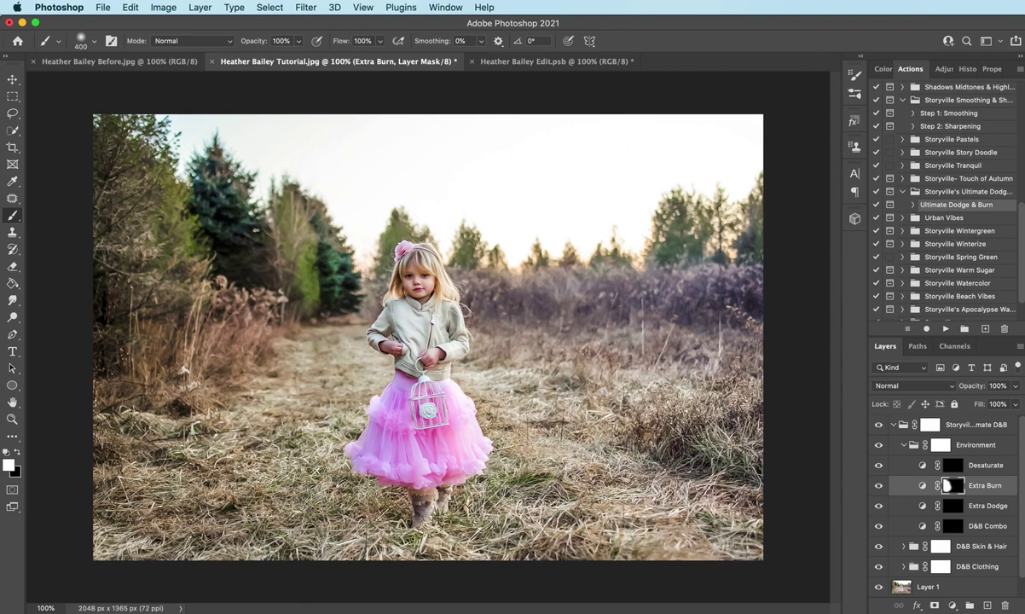
{"action": "mouse_move", "coordinate": [273, 512]}
{"action": "left_mouse_down"}
{"action": "mouse_move", "coordinate": [598, 495]}
{"action": "mouse_move", "coordinate": [639, 426]}
{"action": "mouse_move", "coordinate": [503, 303]}
{"action": "mouse_move", "coordinate": [665, 281]}
{"action": "mouse_move", "coordinate": [662, 235]}
{"action": "left_mouse_up"}
{"action": "key", "text": "bracketleft"}
{"action": "key", "text": "bracketleft"}
{"action": "key", "text": "bracketleft"}
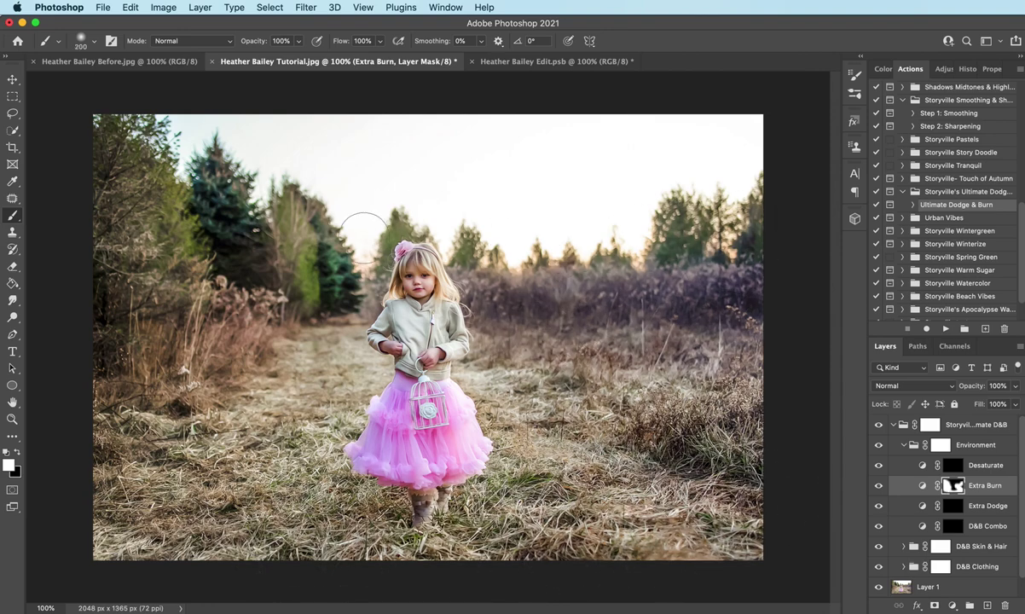
{"action": "key", "text": "bracketleft"}
{"action": "key", "text": "bracketleft"}
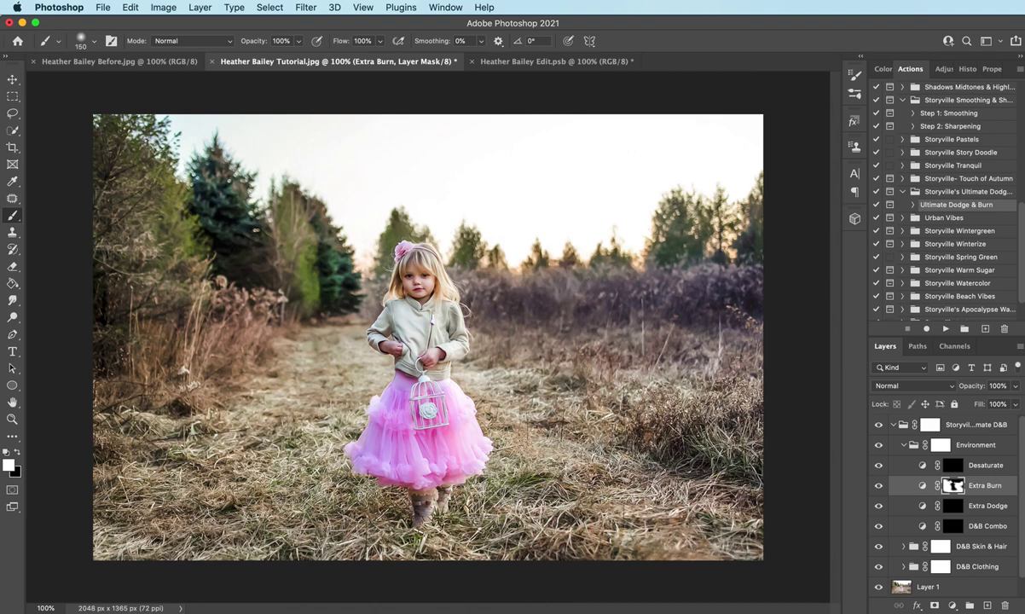
Paint the Environment group's Extra Dodge mask over the surrounding trees and grass with a 300 px brush and set the layer's opacity to 22%.
{"action": "left_click", "coordinate": [953, 510]}
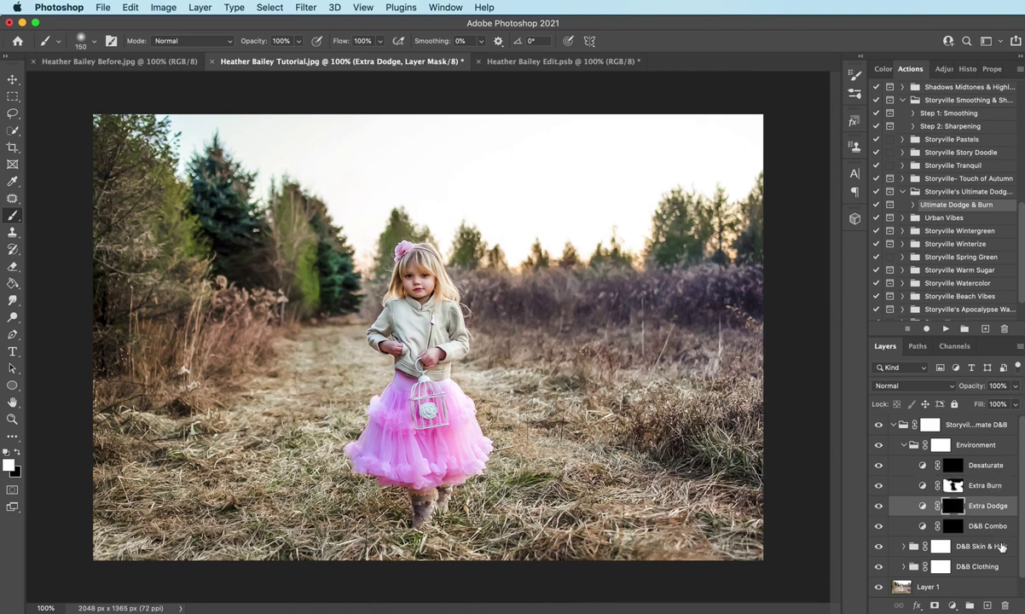
{"action": "key", "text": "bracketright"}
{"action": "key", "text": "bracketright"}
{"action": "key", "text": "bracketright"}
{"action": "key", "text": "bracketright"}
{"action": "mouse_move", "coordinate": [103, 209]}
{"action": "left_mouse_down"}
{"action": "mouse_move", "coordinate": [170, 333]}
{"action": "mouse_move", "coordinate": [256, 281]}
{"action": "mouse_move", "coordinate": [282, 384]}
{"action": "mouse_move", "coordinate": [230, 461]}
{"action": "mouse_move", "coordinate": [141, 499]}
{"action": "left_mouse_up"}
{"action": "mouse_move", "coordinate": [144, 553]}
{"action": "left_mouse_down"}
{"action": "mouse_move", "coordinate": [495, 486]}
{"action": "mouse_move", "coordinate": [620, 420]}
{"action": "mouse_move", "coordinate": [588, 307]}
{"action": "left_mouse_up"}
{"action": "mouse_move", "coordinate": [512, 291]}
{"action": "left_mouse_down"}
{"action": "mouse_move", "coordinate": [717, 290]}
{"action": "mouse_move", "coordinate": [726, 393]}
{"action": "left_mouse_up"}
{"action": "mouse_move", "coordinate": [981, 390]}
{"action": "left_mouse_down"}
{"action": "mouse_move", "coordinate": [859, 355]}
{"action": "mouse_move", "coordinate": [802, 355]}
{"action": "mouse_move", "coordinate": [864, 380]}
{"action": "left_mouse_up"}
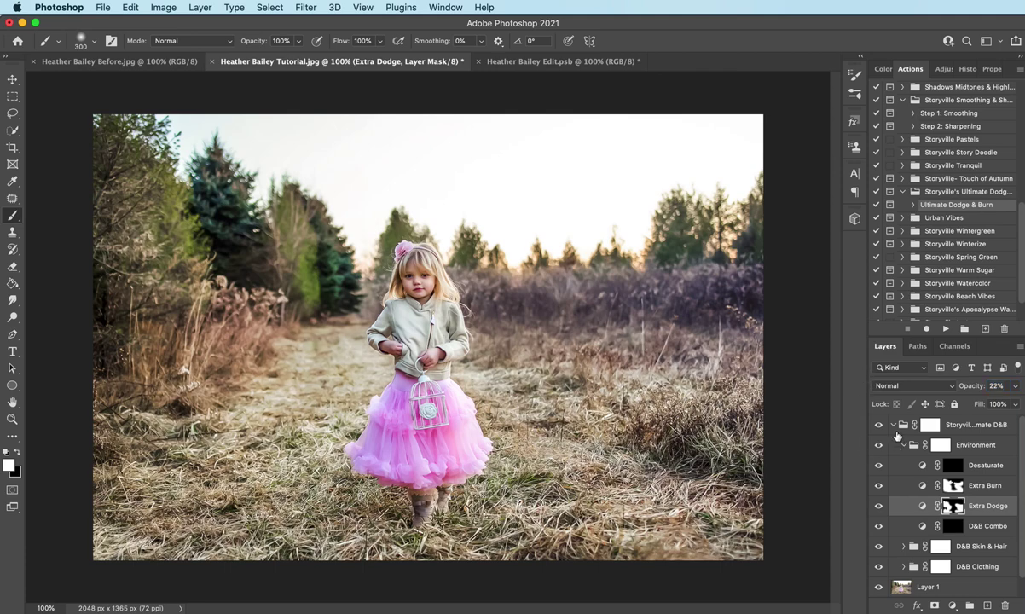
Compare the image with and without the collapsed Ultimate D&B group and flatten the image.
{"action": "left_click", "coordinate": [892, 425]}
{"action": "left_click", "coordinate": [881, 426]}
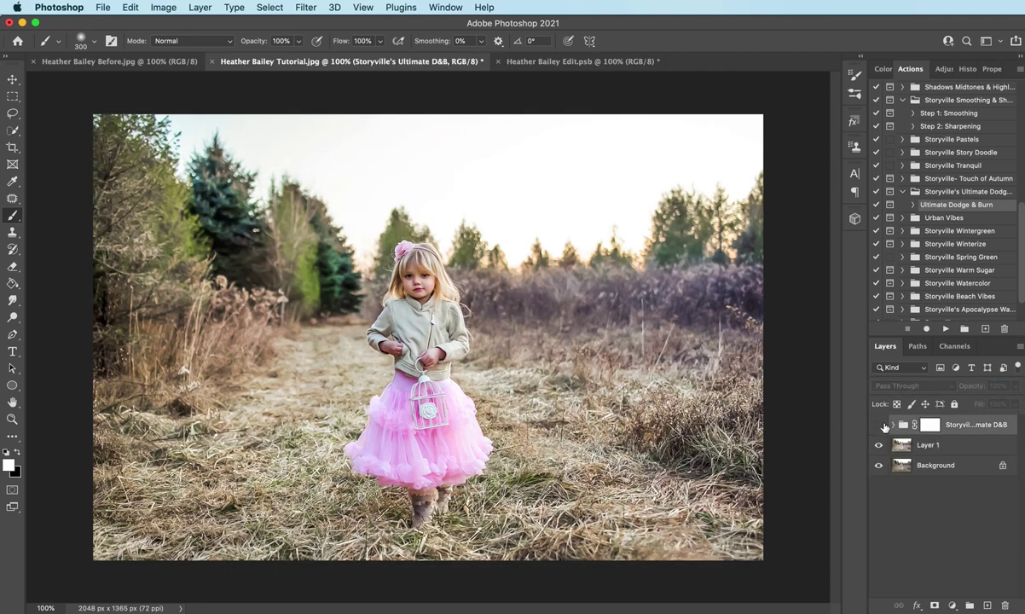
{"action": "left_click", "coordinate": [882, 426]}
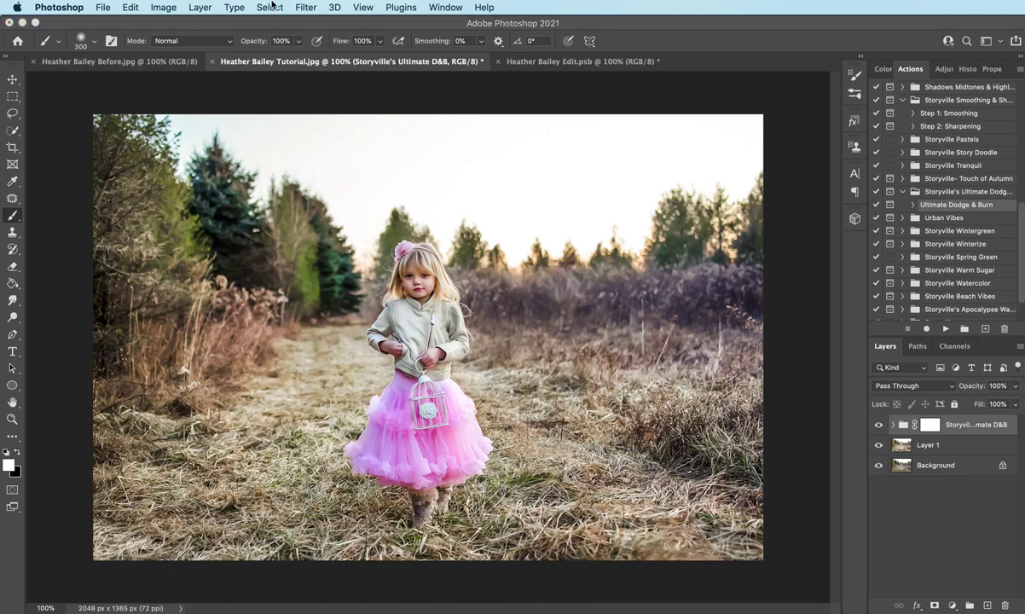
{"action": "left_click", "coordinate": [197, 7]}
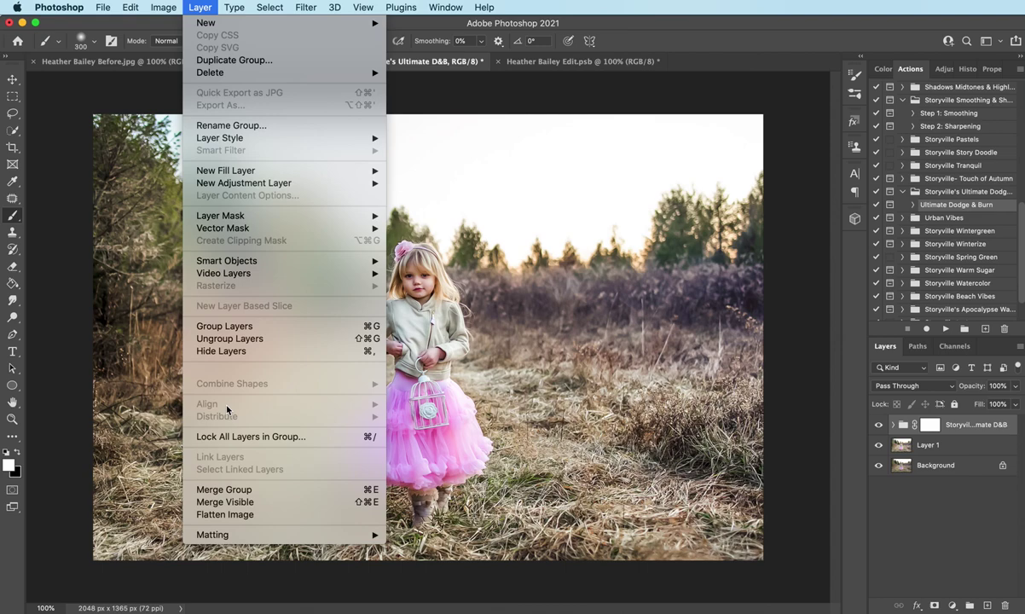
{"action": "left_click", "coordinate": [234, 517]}
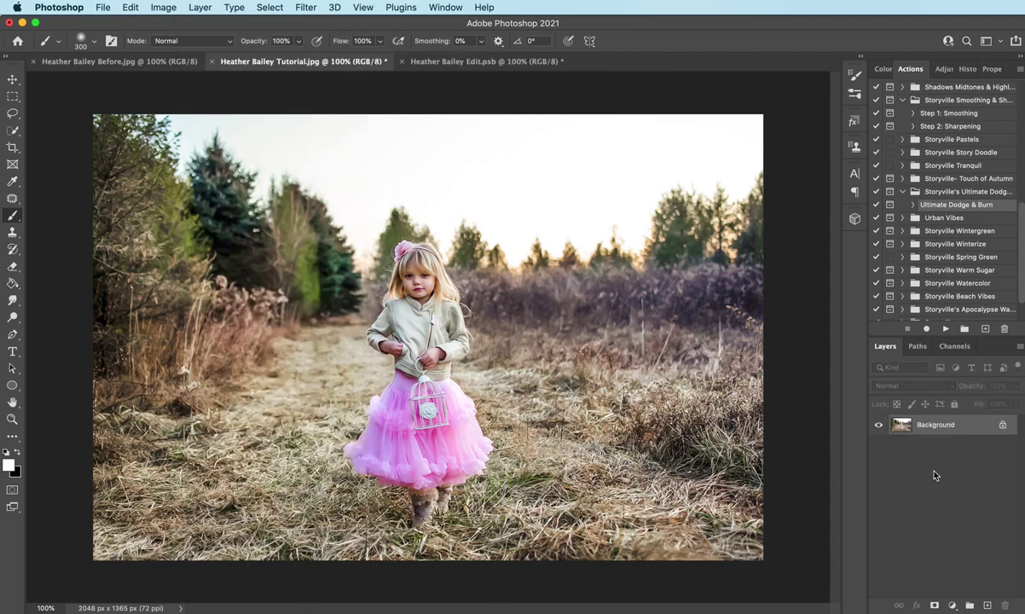
Run the Storyville Painterly action on the background and lower the Painterly Base layer's opacity to 43%.
{"action": "scroll", "coordinate": [1023, 259], "scroll_direction": "up", "scroll_amount": 5}
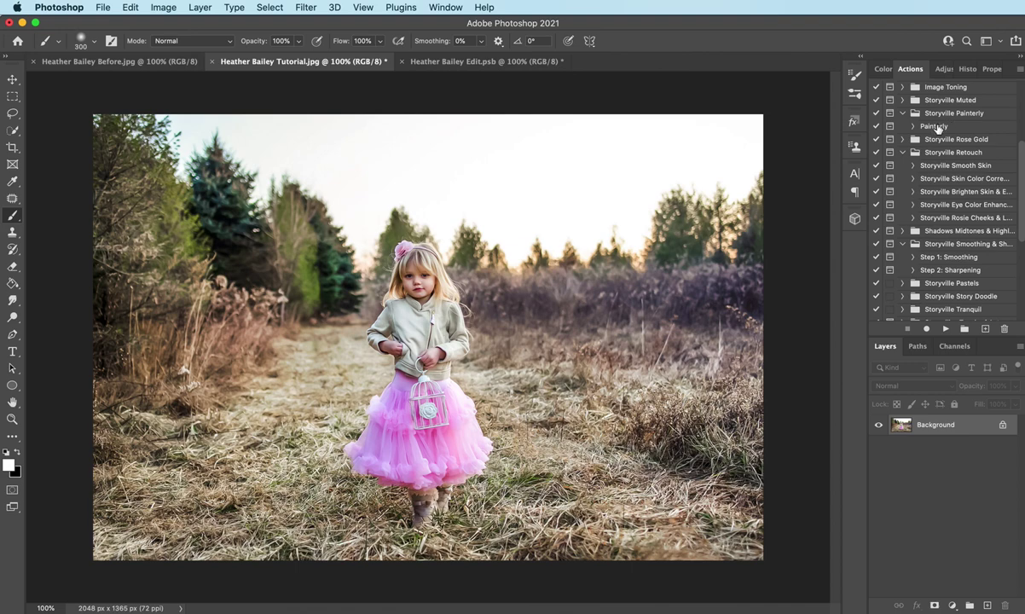
{"action": "left_click", "coordinate": [938, 126]}
{"action": "left_click", "coordinate": [946, 328]}
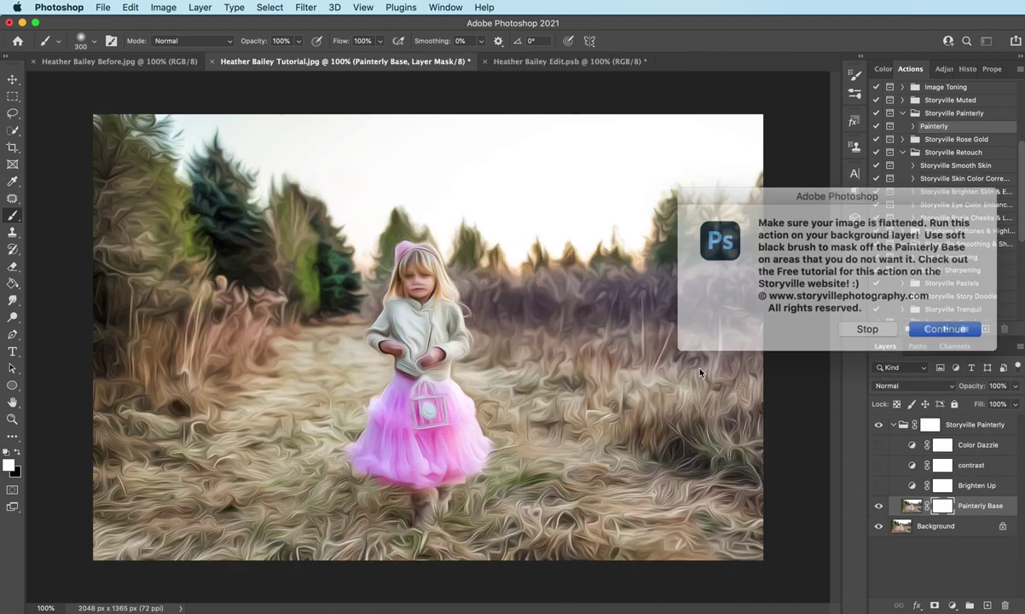
{"action": "left_click", "coordinate": [948, 328]}
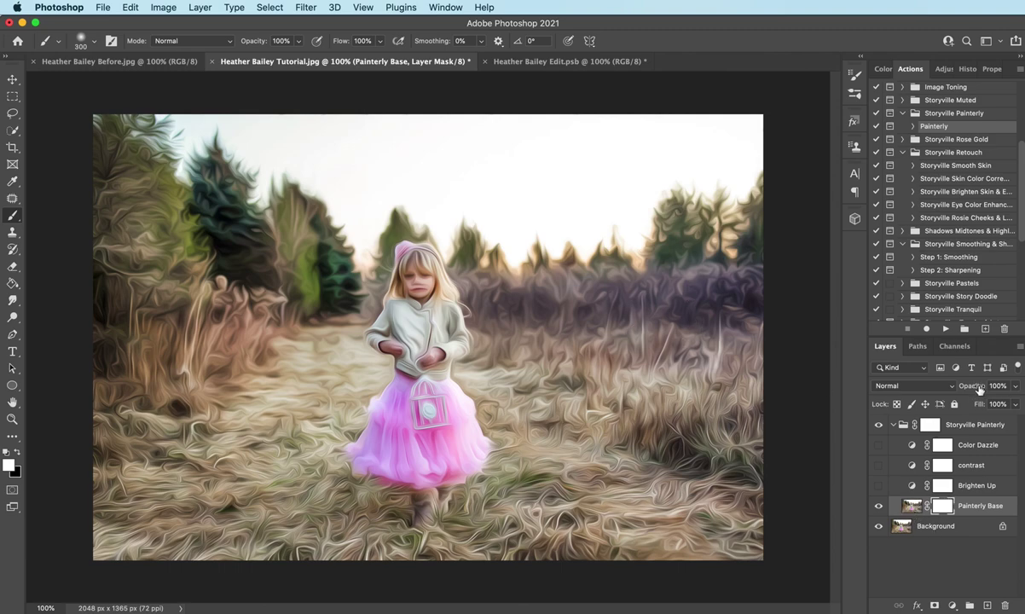
{"action": "mouse_move", "coordinate": [978, 390]}
{"action": "left_mouse_down"}
{"action": "mouse_move", "coordinate": [922, 367]}
{"action": "mouse_move", "coordinate": [903, 382]}
{"action": "mouse_move", "coordinate": [930, 384]}
{"action": "left_mouse_up"}
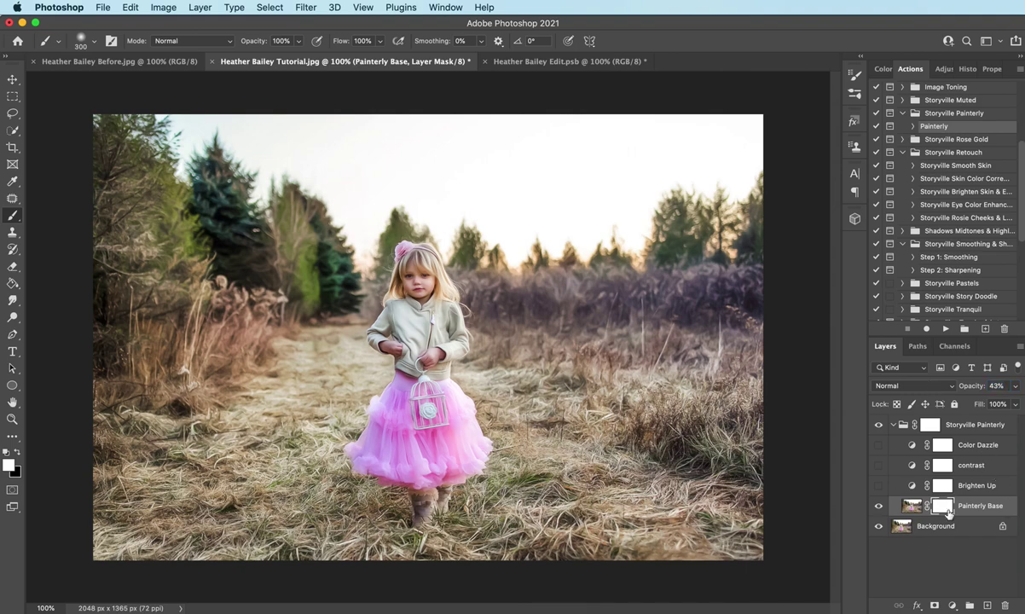
Mask the painterly effect off the girl's face by painting black on the Painterly Base mask with a 50 px brush.
{"action": "left_click", "coordinate": [17, 452]}
{"action": "key", "text": "bracketleft"}
{"action": "key", "text": "bracketleft"}
{"action": "key", "text": "bracketleft"}
{"action": "key", "text": "bracketleft"}
{"action": "key", "text": "bracketleft"}
{"action": "key", "text": "bracketleft"}
{"action": "key", "text": "bracketleft"}
{"action": "key", "text": "bracketleft"}
{"action": "key", "text": "bracketleft"}
Turn on the Color Dazzle layer at a strongly reduced opacity and collapse the Storyville Painterly group.
{"action": "left_click", "coordinate": [880, 448]}
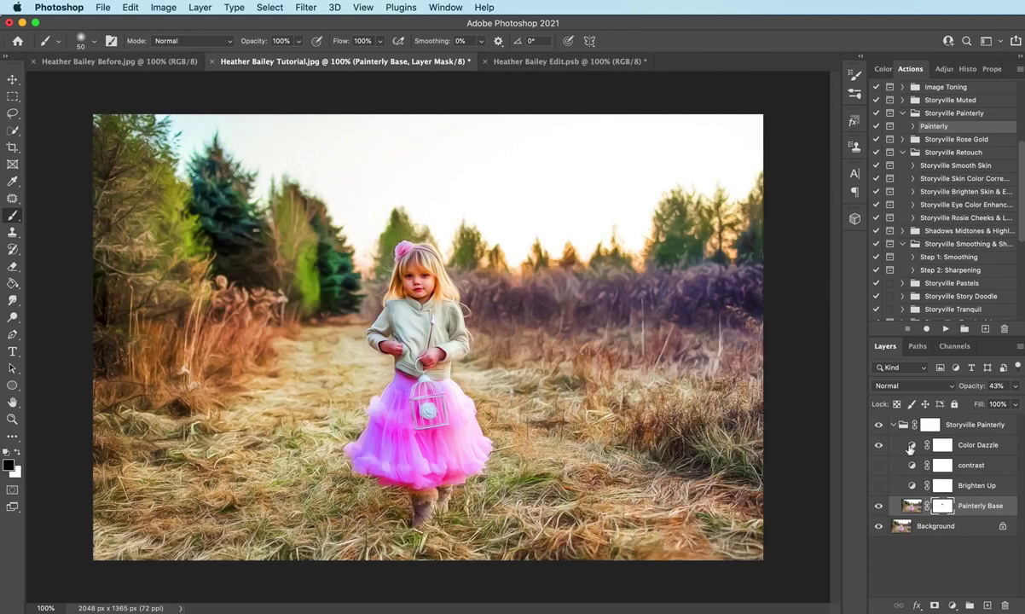
{"action": "left_click", "coordinate": [972, 445]}
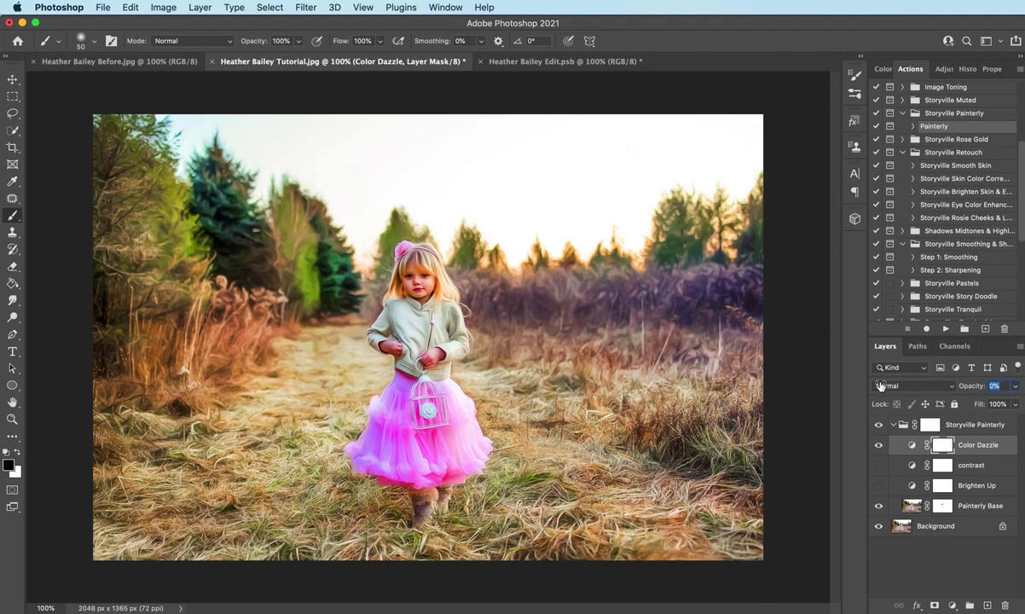
{"action": "type", "text": "14"}
{"action": "key", "text": "Return"}
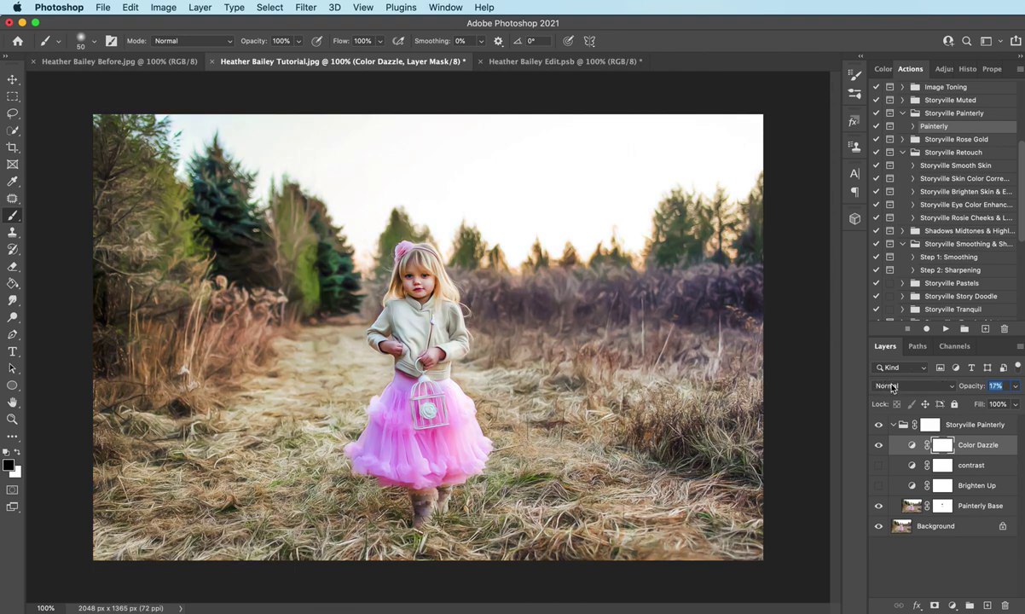
{"action": "key", "text": "Up"}
{"action": "key", "text": "Up"}
{"action": "key", "text": "Up"}
{"action": "left_click", "coordinate": [893, 425]}
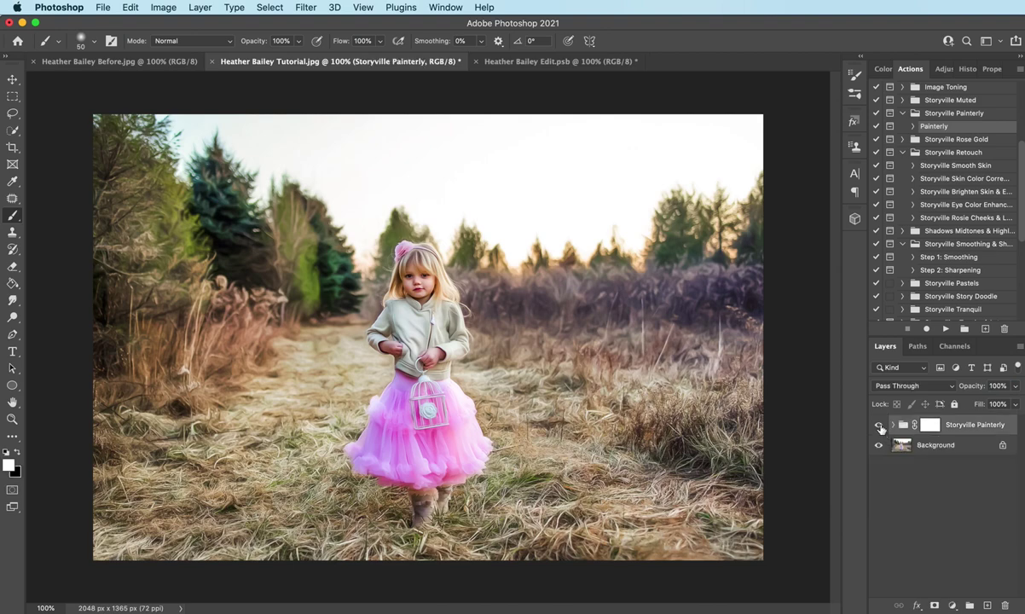
Compare the image with and without the Storyville Painterly group and flatten the image.
{"action": "left_click", "coordinate": [881, 426]}
{"action": "left_click", "coordinate": [880, 426]}
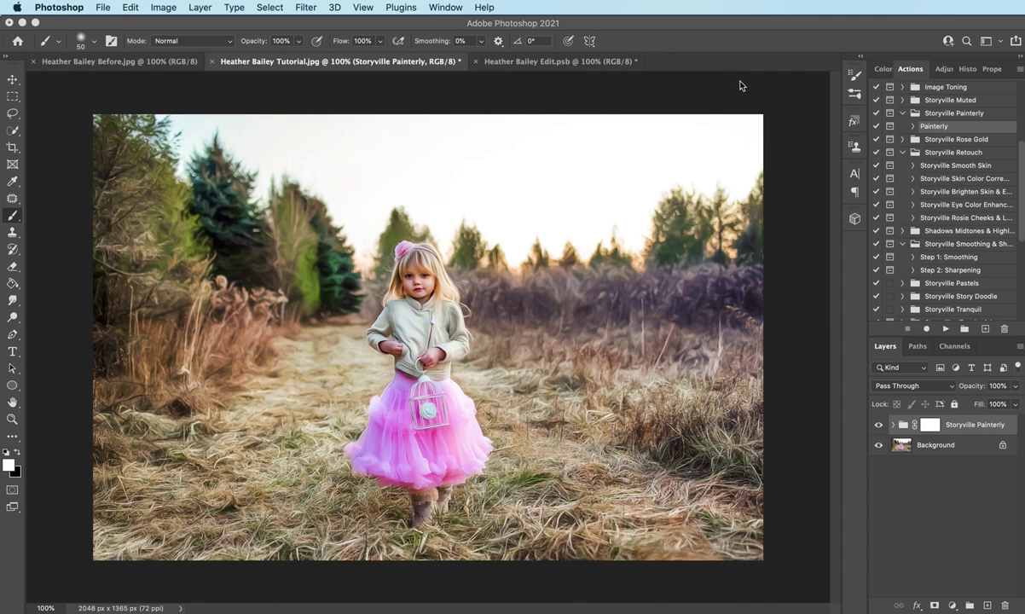
{"action": "left_click", "coordinate": [199, 8]}
{"action": "left_click", "coordinate": [259, 516]}
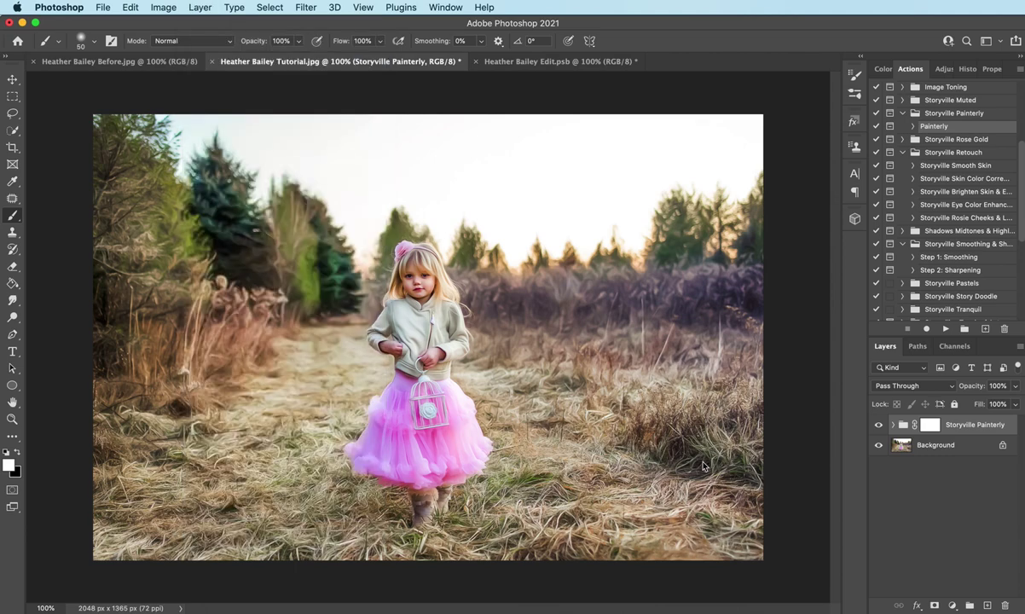
{"action": "left_click", "coordinate": [936, 288]}
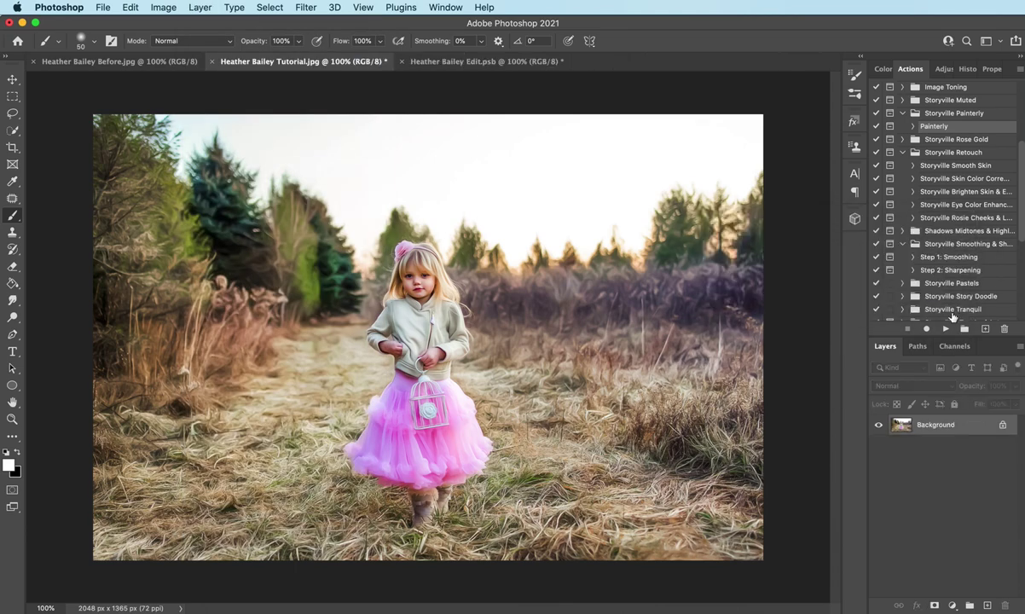
Replace the sky with the Blue Skies preset of scattered white clouds, output to new layers.
{"action": "left_click", "coordinate": [163, 8]}
{"action": "mouse_move", "coordinate": [138, 6]}
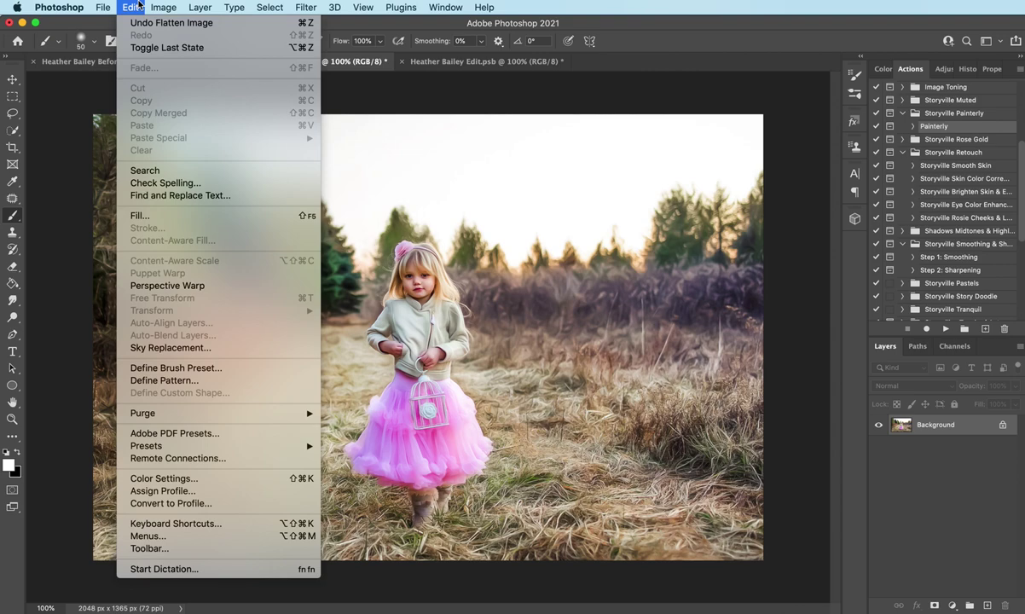
{"action": "left_click", "coordinate": [161, 348]}
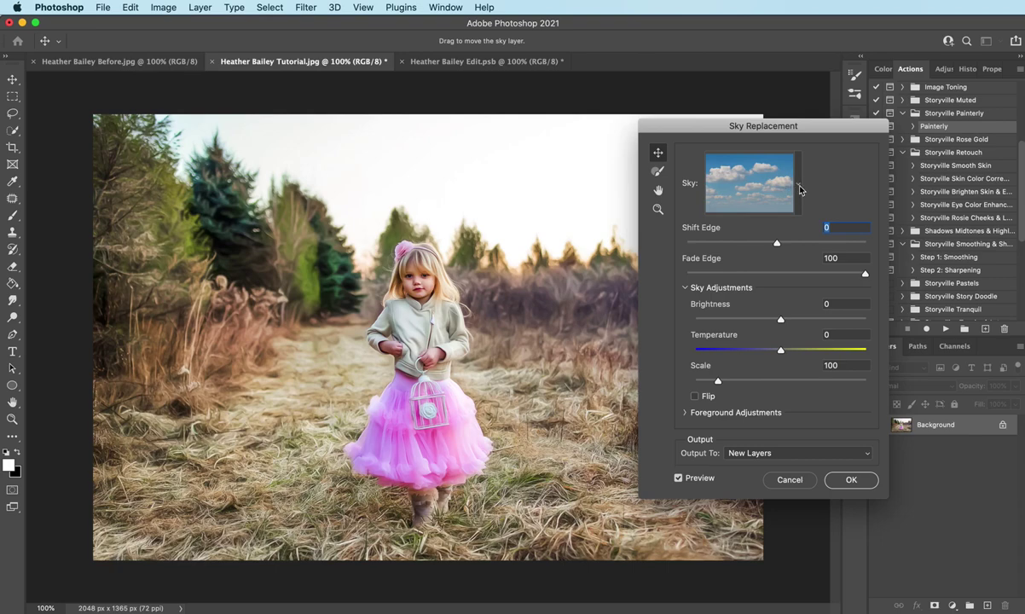
{"action": "left_click", "coordinate": [799, 187]}
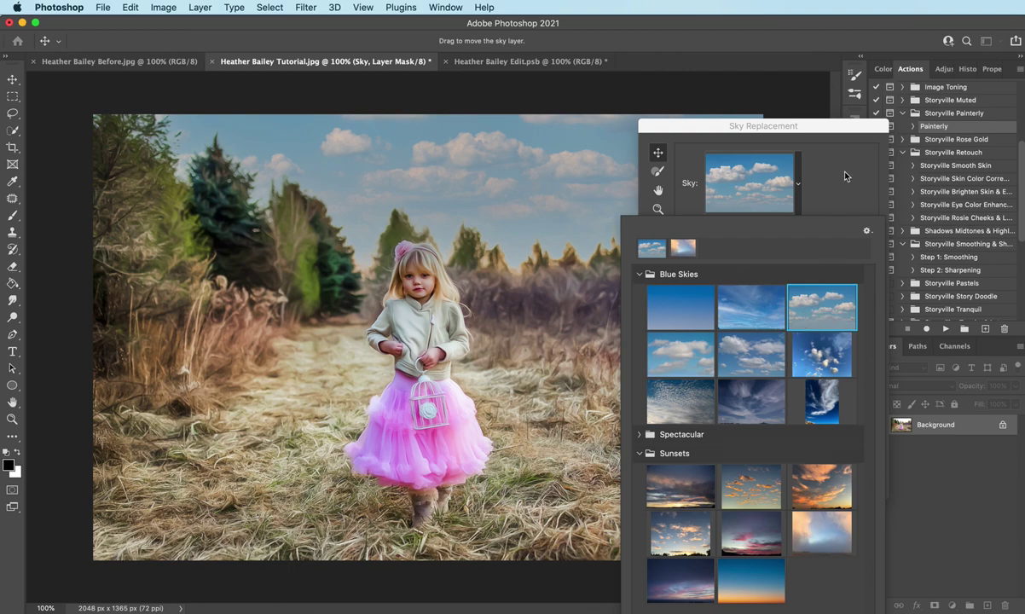
{"action": "left_click", "coordinate": [793, 162]}
{"action": "left_click", "coordinate": [851, 482]}
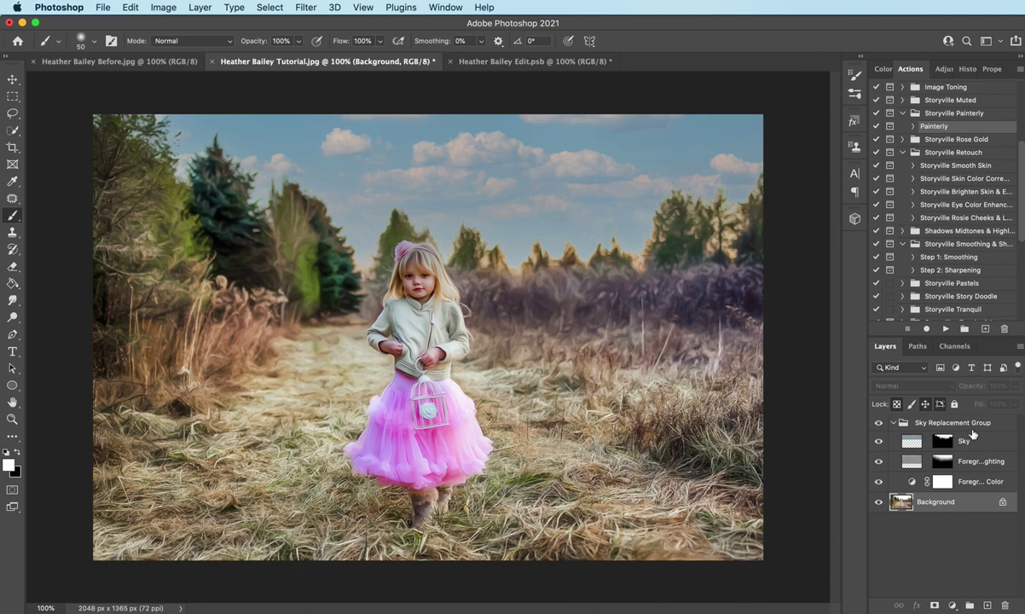
Add a mask to the Sky Replacement Group and paint black with a 150 px brush over the girl and the field's horizon.
{"action": "left_click", "coordinate": [904, 426]}
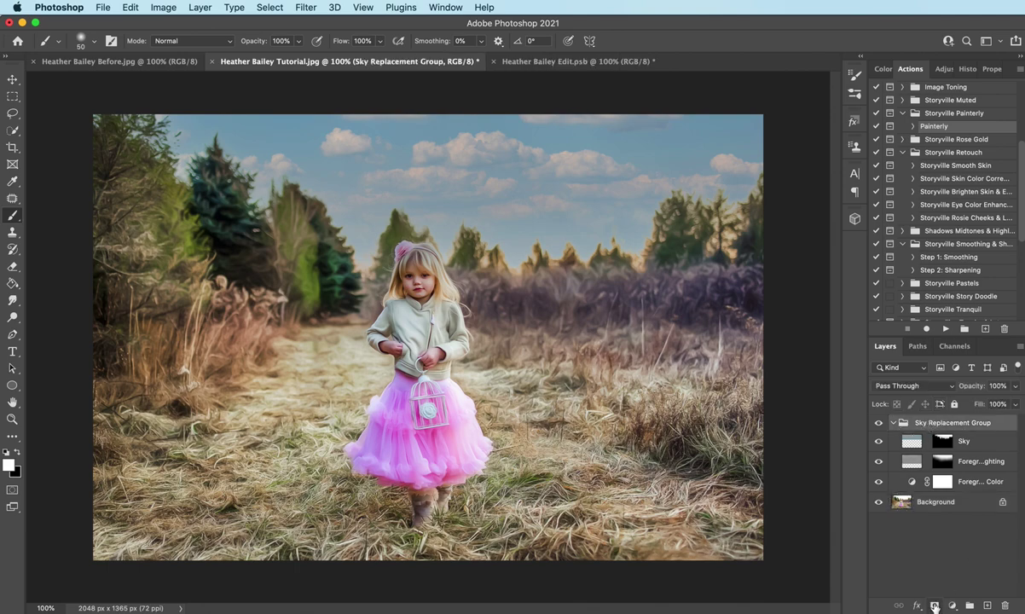
{"action": "left_click", "coordinate": [936, 606]}
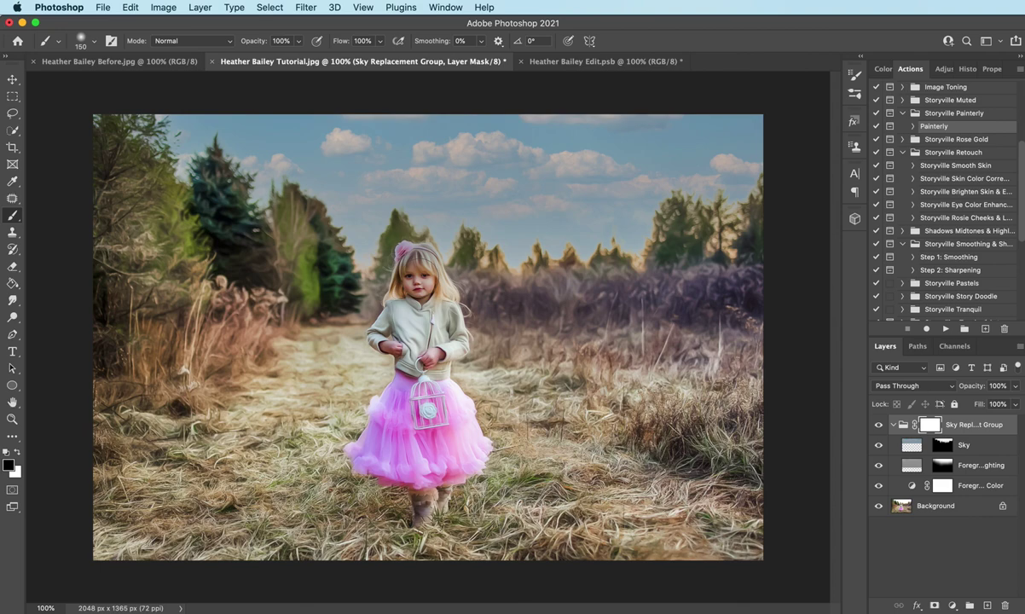
{"action": "mouse_move", "coordinate": [401, 263]}
{"action": "left_mouse_down"}
{"action": "mouse_move", "coordinate": [390, 254]}
{"action": "mouse_move", "coordinate": [408, 292]}
{"action": "mouse_move", "coordinate": [439, 311]}
{"action": "left_mouse_up"}
{"action": "mouse_move", "coordinate": [640, 256]}
{"action": "left_mouse_down"}
{"action": "mouse_move", "coordinate": [661, 235]}
{"action": "mouse_move", "coordinate": [398, 305]}
{"action": "mouse_move", "coordinate": [358, 258]}
{"action": "mouse_move", "coordinate": [308, 270]}
{"action": "mouse_move", "coordinate": [224, 219]}
{"action": "mouse_move", "coordinate": [213, 256]}
{"action": "left_mouse_up"}
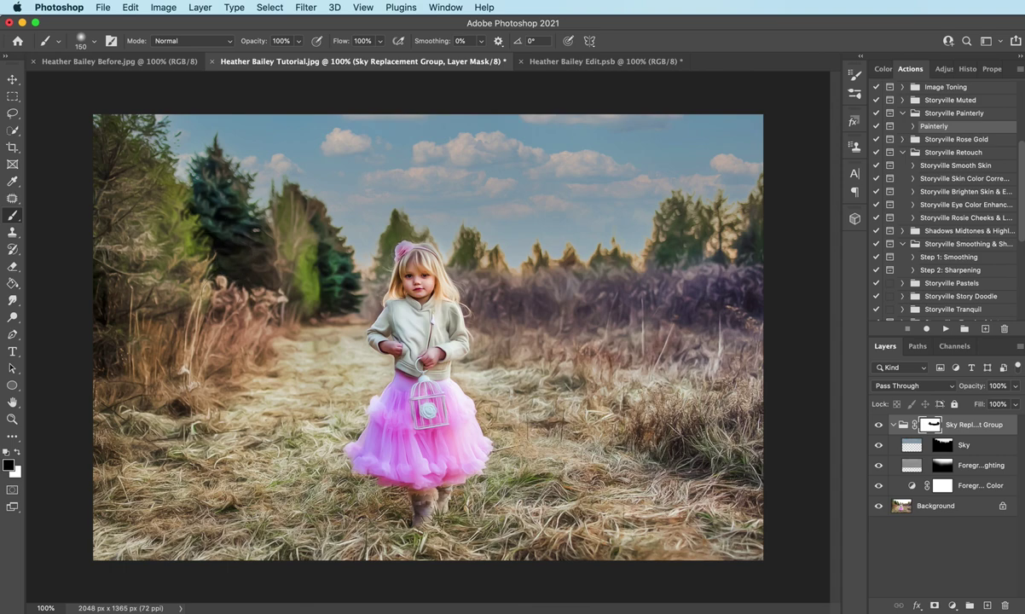
{"action": "mouse_move", "coordinate": [414, 320]}
{"action": "left_mouse_down"}
{"action": "mouse_move", "coordinate": [421, 271]}
{"action": "mouse_move", "coordinate": [430, 329]}
{"action": "mouse_move", "coordinate": [378, 377]}
{"action": "mouse_move", "coordinate": [472, 385]}
{"action": "left_mouse_up"}
Apply a Gaussian Blur with a 6.4 px radius to the Sky layer and collapse the Sky Replacement Group.
{"action": "left_click", "coordinate": [909, 447]}
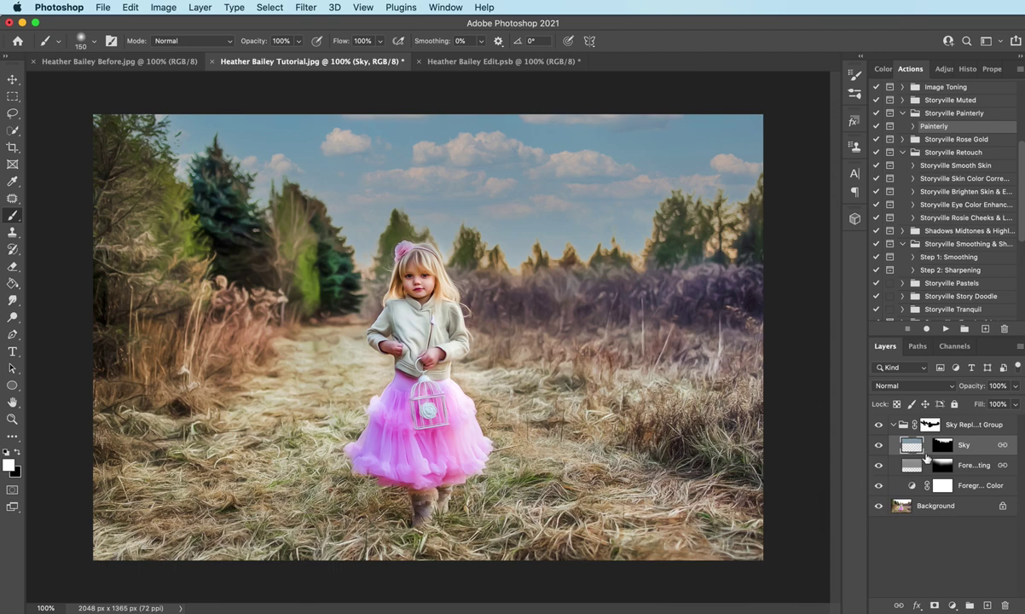
{"action": "left_click", "coordinate": [304, 7]}
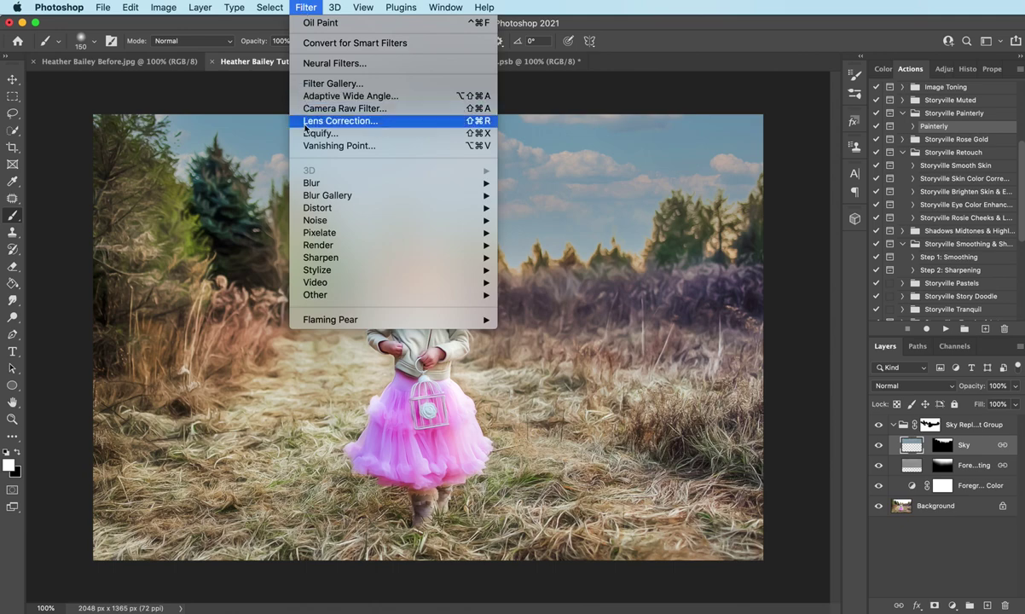
{"action": "mouse_move", "coordinate": [325, 187]}
{"action": "left_click", "coordinate": [543, 232]}
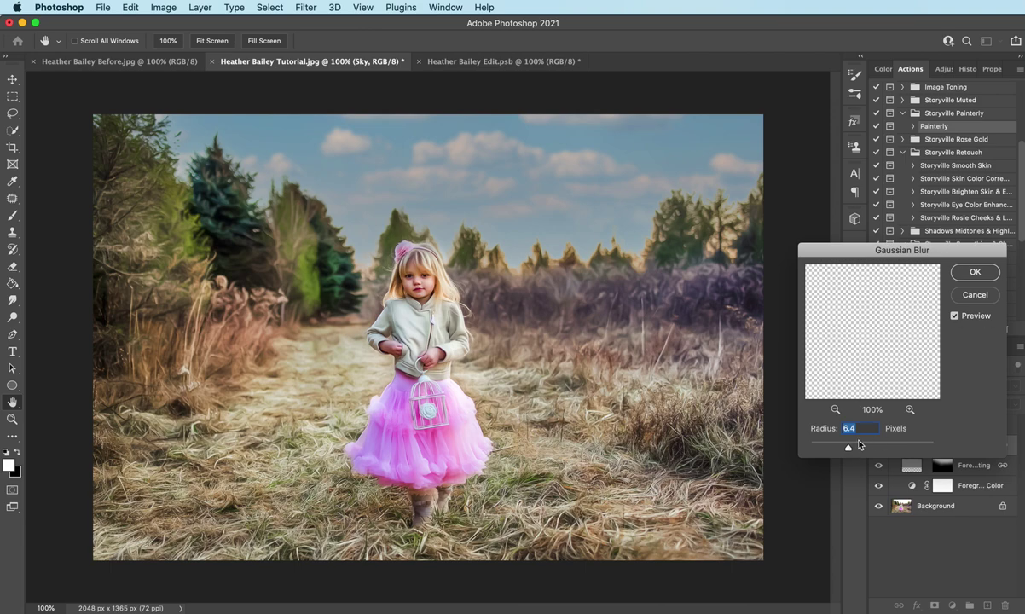
{"action": "left_click", "coordinate": [955, 318]}
{"action": "left_click", "coordinate": [973, 281]}
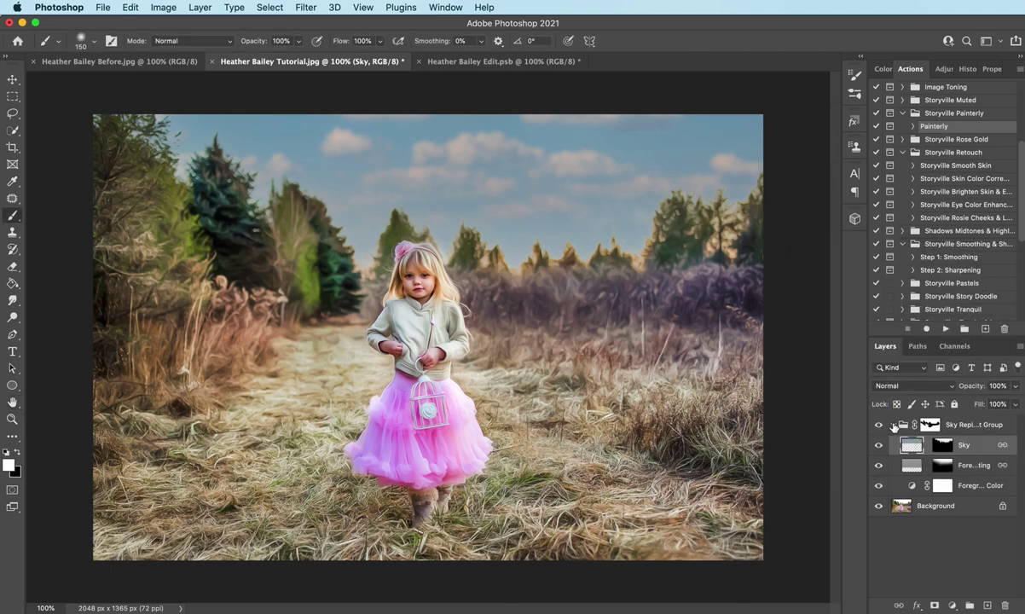
{"action": "left_click", "coordinate": [894, 425]}
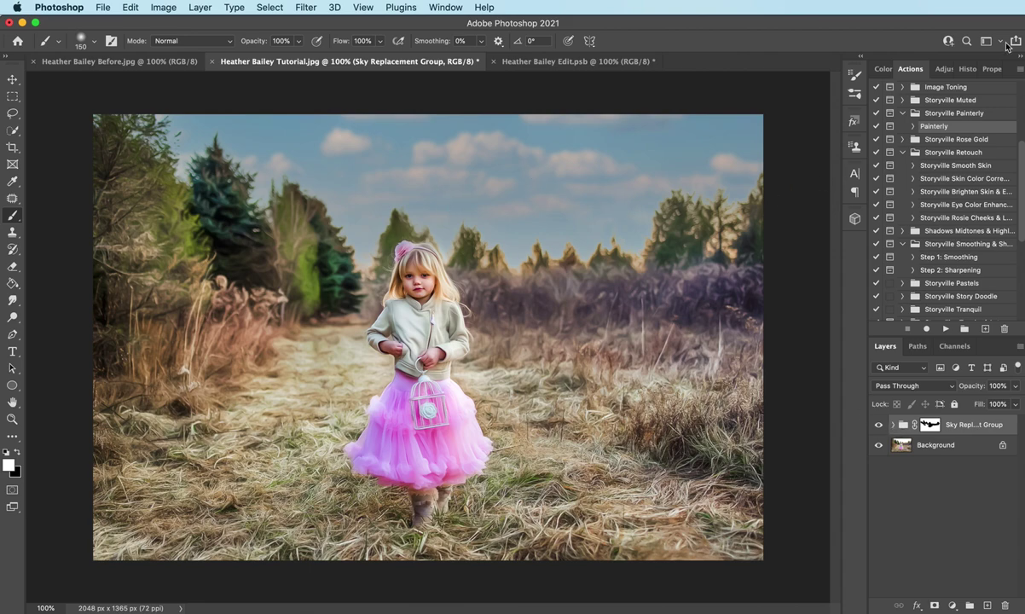
Add a Selective Color adjustment with Neutrals at Cyan +19 and Magenta -19, clipped to the Sky Replacement Group.
{"action": "left_click", "coordinate": [944, 70]}
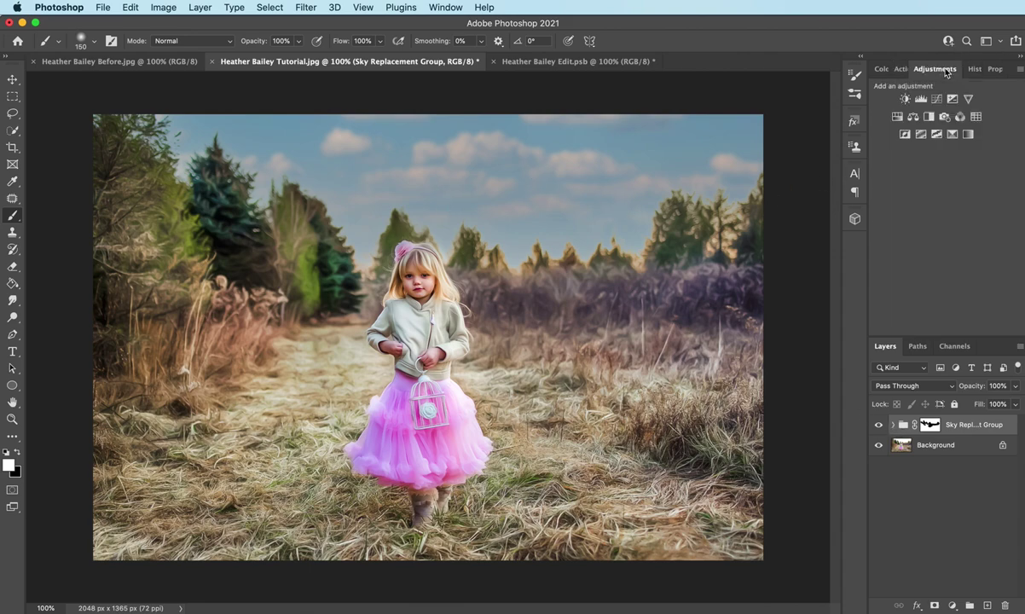
{"action": "left_click", "coordinate": [953, 135]}
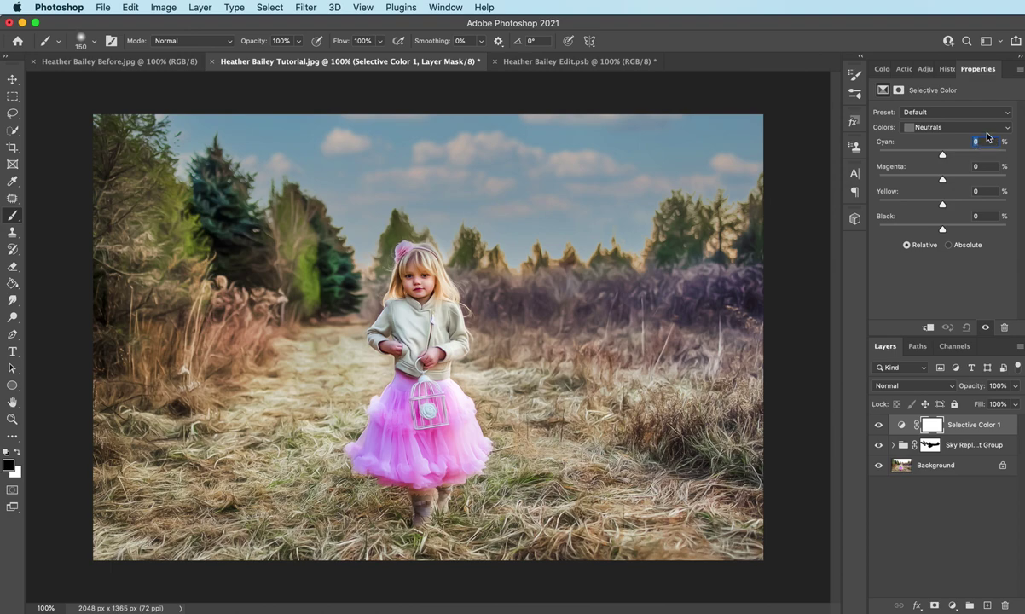
{"action": "type", "text": "19"}
{"action": "key", "text": "Return"}
{"action": "left_click", "coordinate": [962, 167]}
{"action": "type", "text": "-19"}
{"action": "key", "text": "Return"}
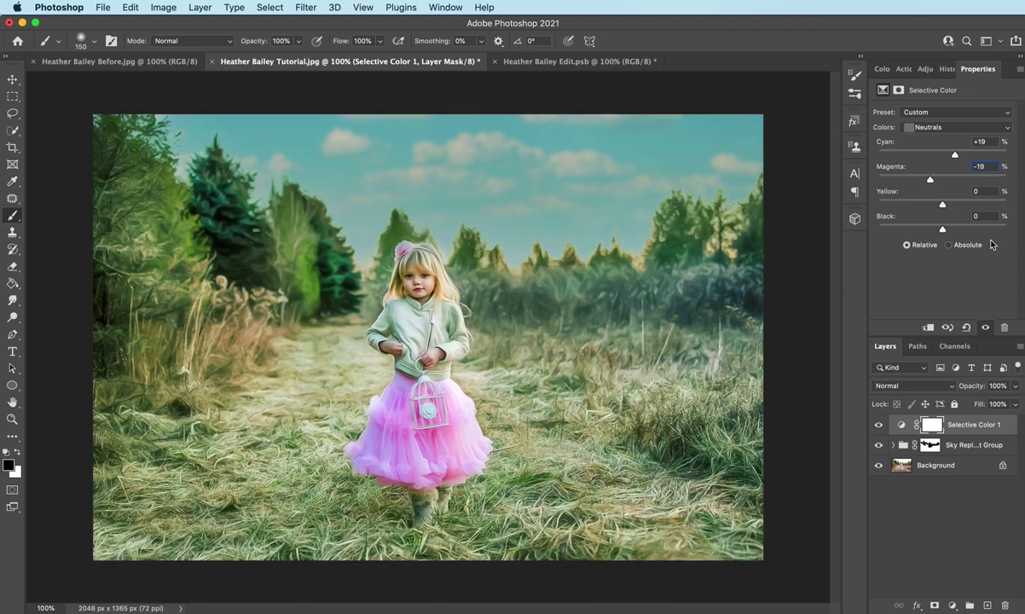
{"action": "left_click", "coordinate": [930, 330]}
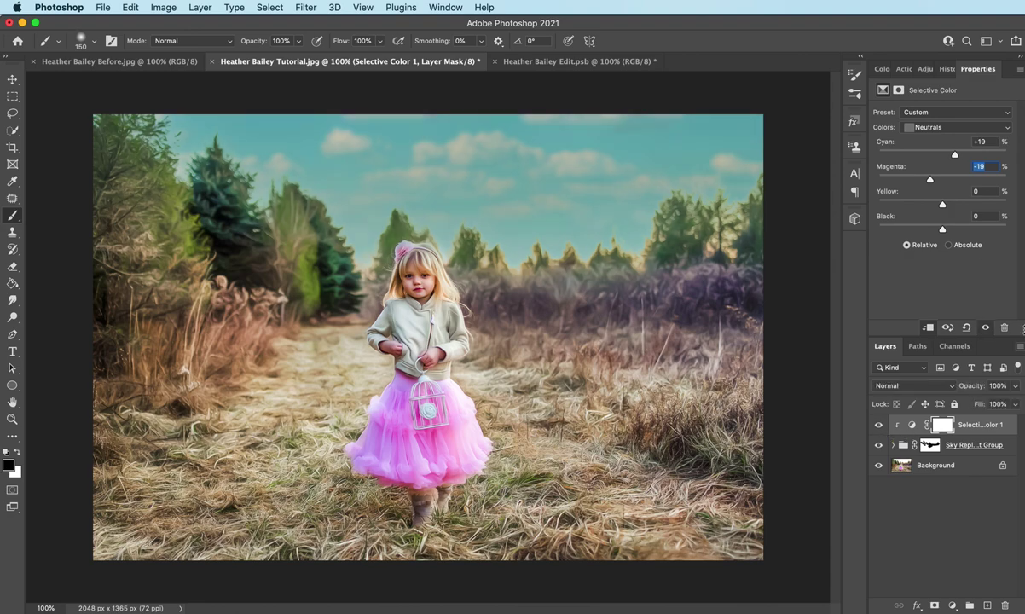
Flatten the image and duplicate the background onto a new layer.
{"action": "left_click", "coordinate": [200, 7]}
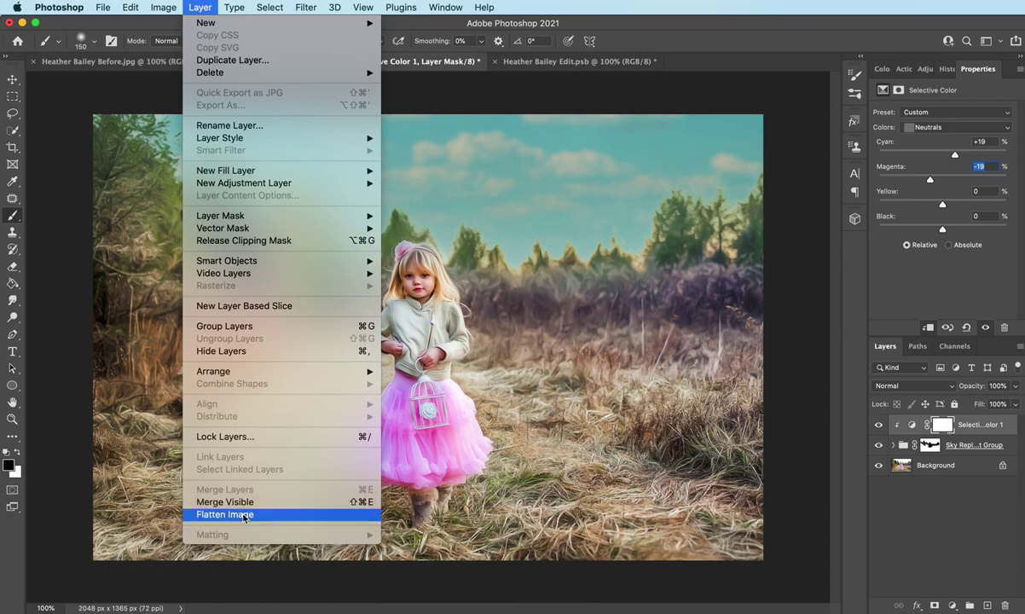
{"action": "left_click", "coordinate": [368, 513]}
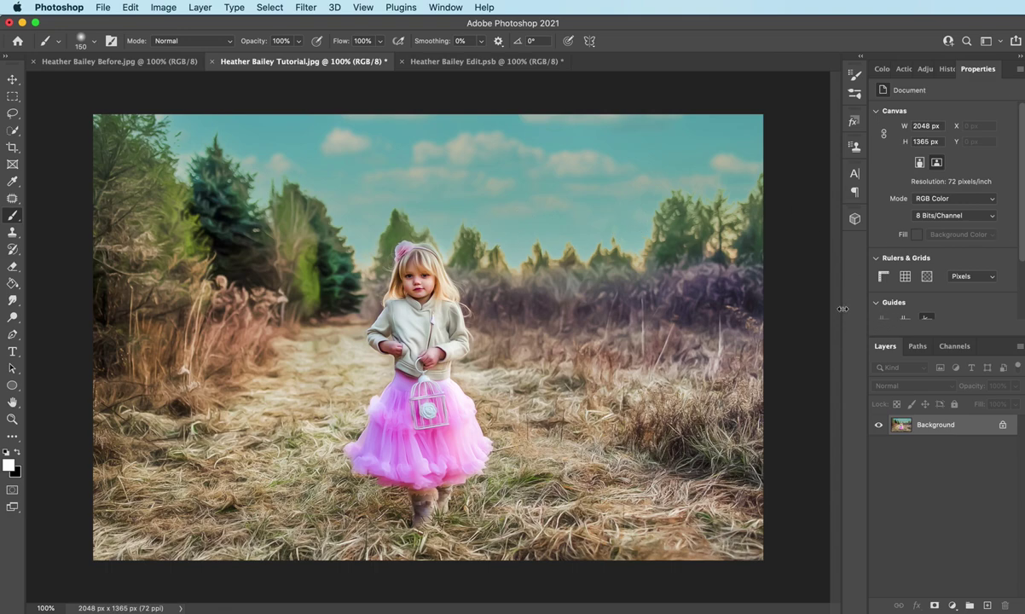
{"action": "key", "text": "super+j"}
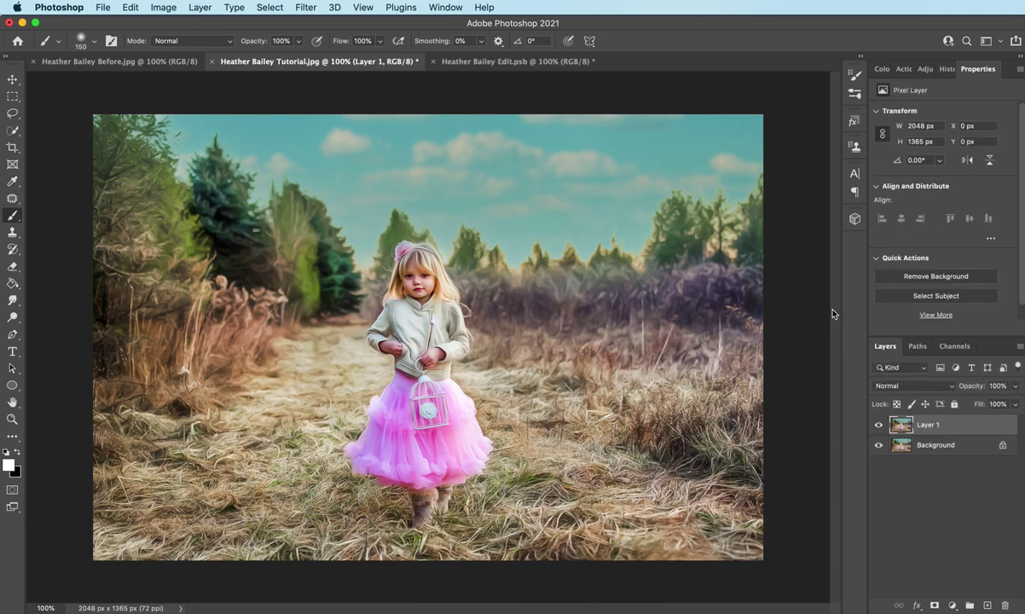
Apply a Gaussian Blur to the duplicated layer with a radius slightly above 6.4 px.
{"action": "left_click", "coordinate": [304, 7]}
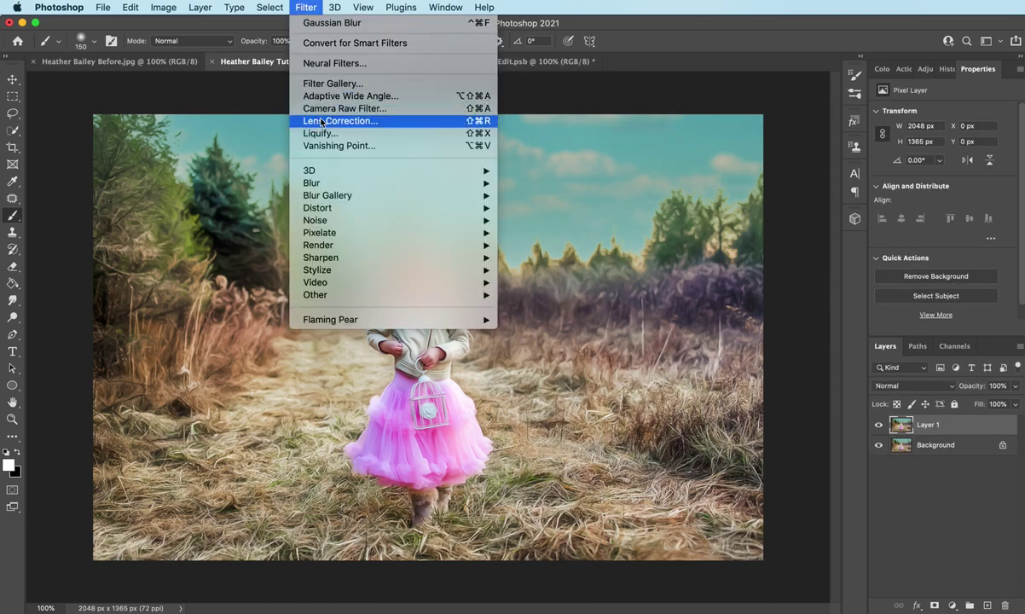
{"action": "mouse_move", "coordinate": [322, 188]}
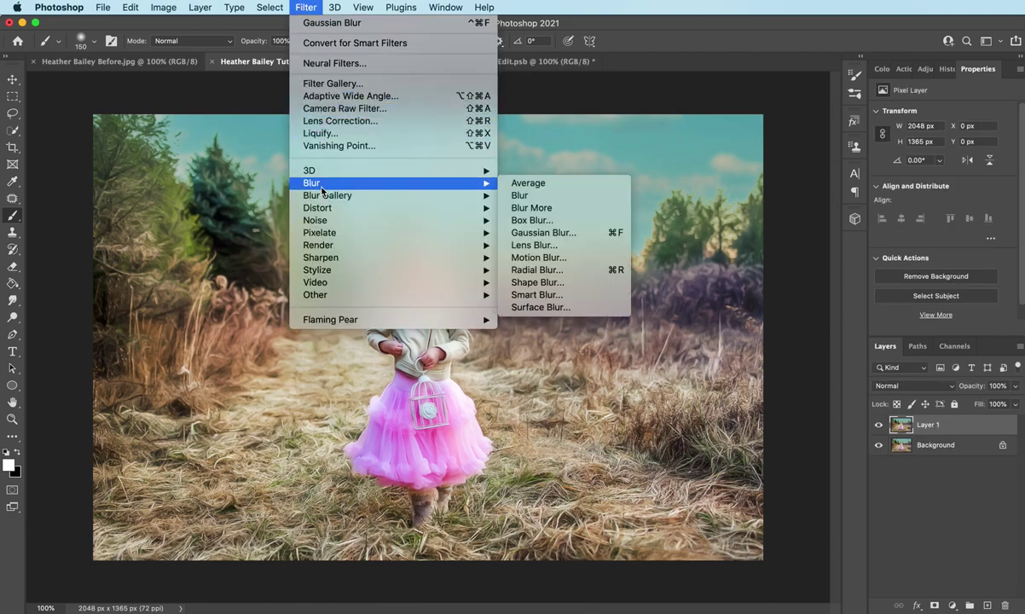
{"action": "left_click", "coordinate": [583, 233]}
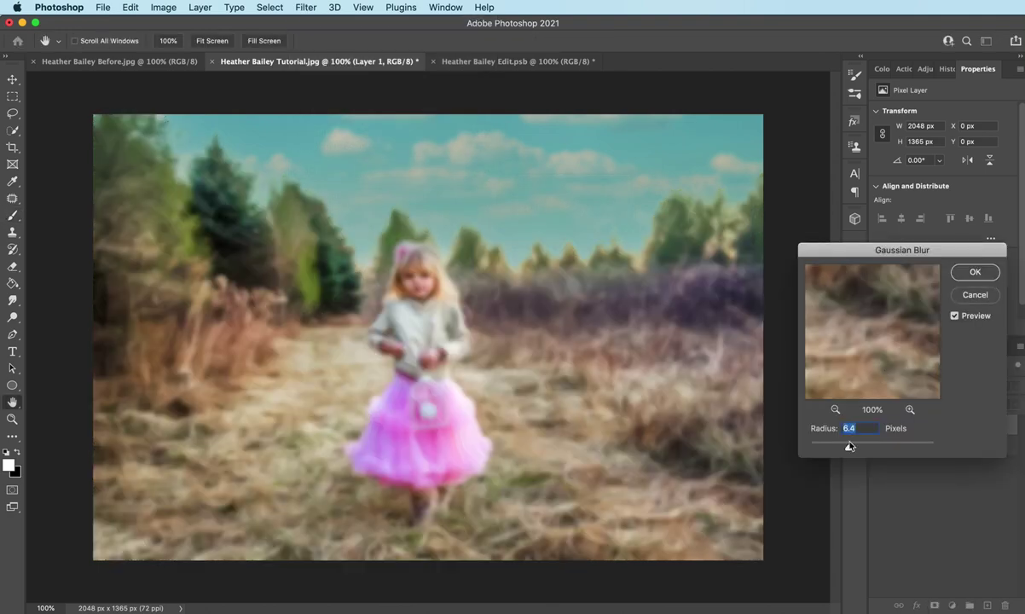
{"action": "left_click_drag", "start_coordinate": [849, 449], "coordinate": [854, 451]}
{"action": "left_click", "coordinate": [975, 271]}
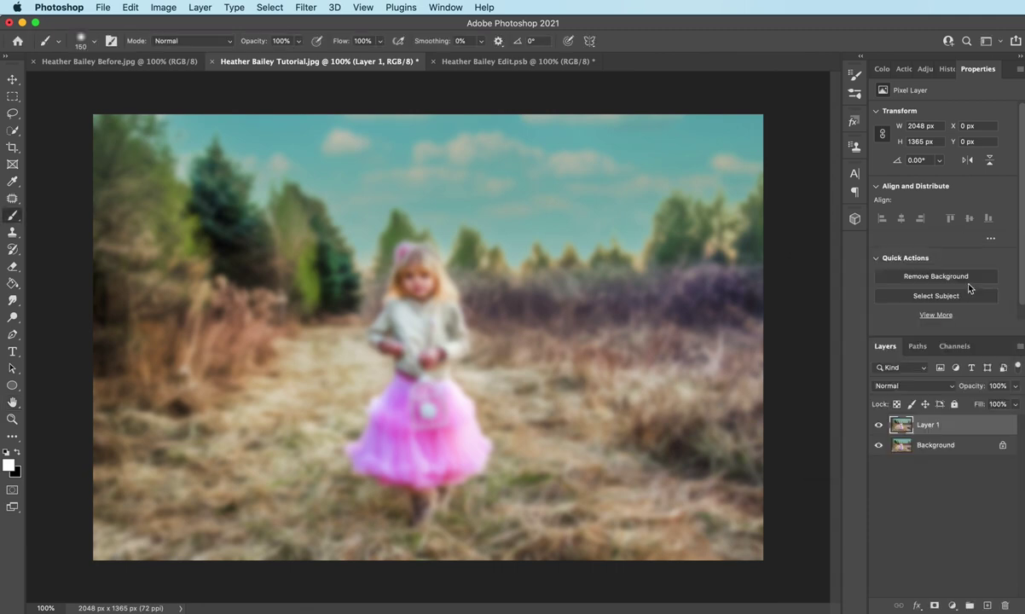
Add a layer mask to the blurred layer, invert it to black and switch the brush colour to white.
{"action": "left_click", "coordinate": [933, 606]}
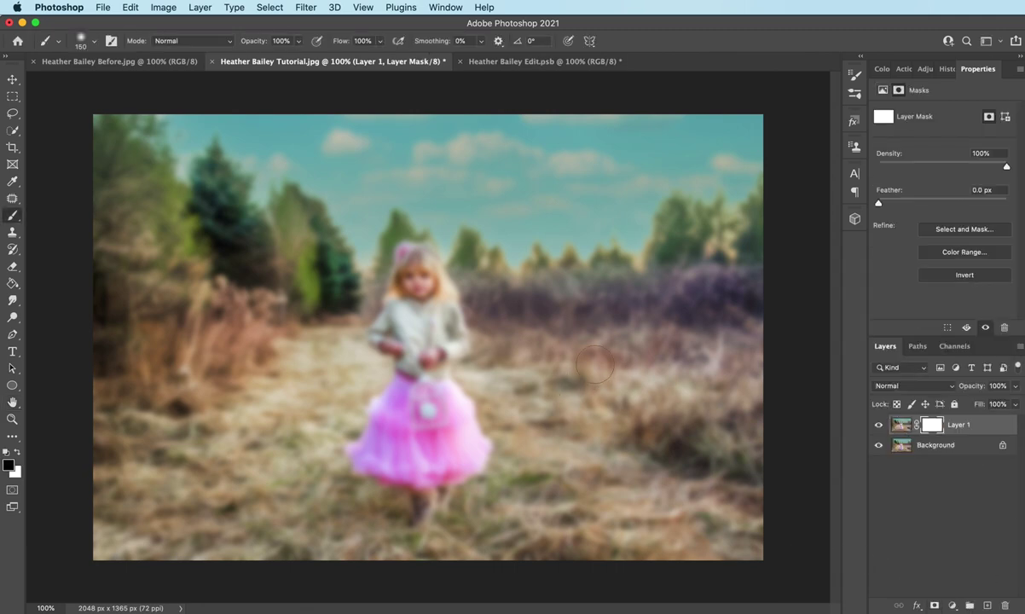
{"action": "key", "text": "super+i"}
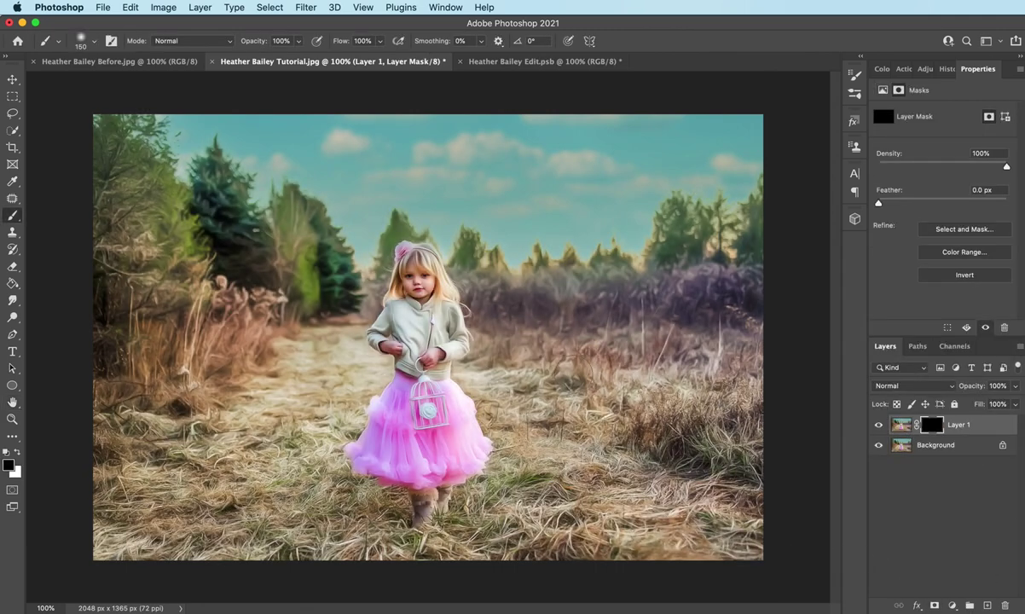
{"action": "left_click", "coordinate": [18, 453]}
Reveal the blur over the tall trees left of the girl by painting white on the mask with a large 300 px brush.
{"action": "key", "text": "bracketright"}
{"action": "key", "text": "bracketright"}
{"action": "key", "text": "bracketright"}
{"action": "key", "text": "bracketright"}
{"action": "key", "text": "bracketright"}
{"action": "mouse_move", "coordinate": [127, 145]}
{"action": "left_mouse_down"}
{"action": "mouse_move", "coordinate": [145, 207]}
{"action": "mouse_move", "coordinate": [247, 247]}
{"action": "left_mouse_up"}
{"action": "key", "text": "bracketleft"}
{"action": "key", "text": "bracketleft"}
{"action": "key", "text": "bracketleft"}
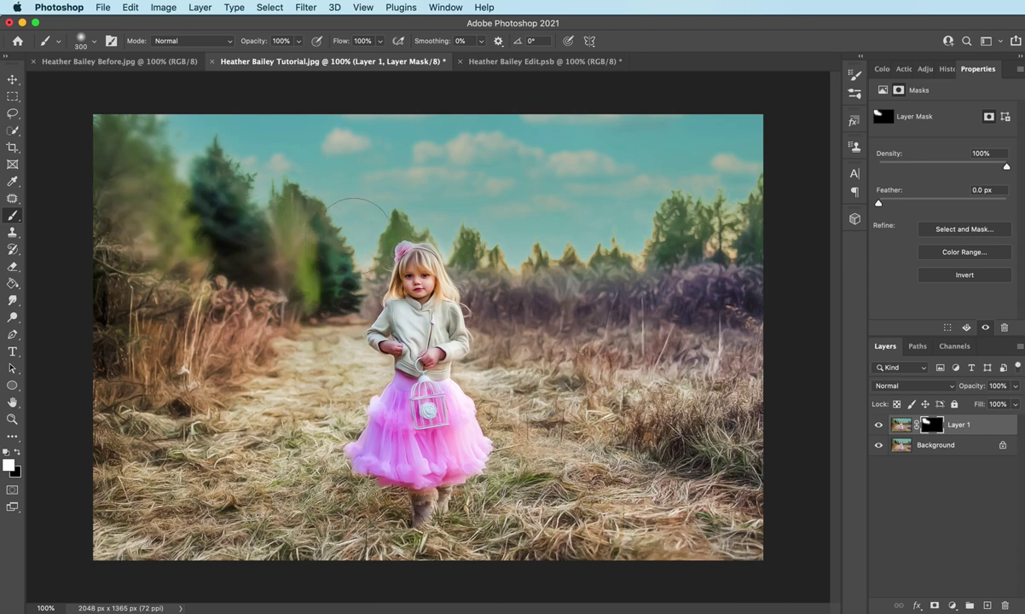
Paint white on the mask with a 150 to 200 px brush over the sky, distant treeline and far edge of the field.
{"action": "key", "text": "bracketright"}
{"action": "key", "text": "bracketright"}
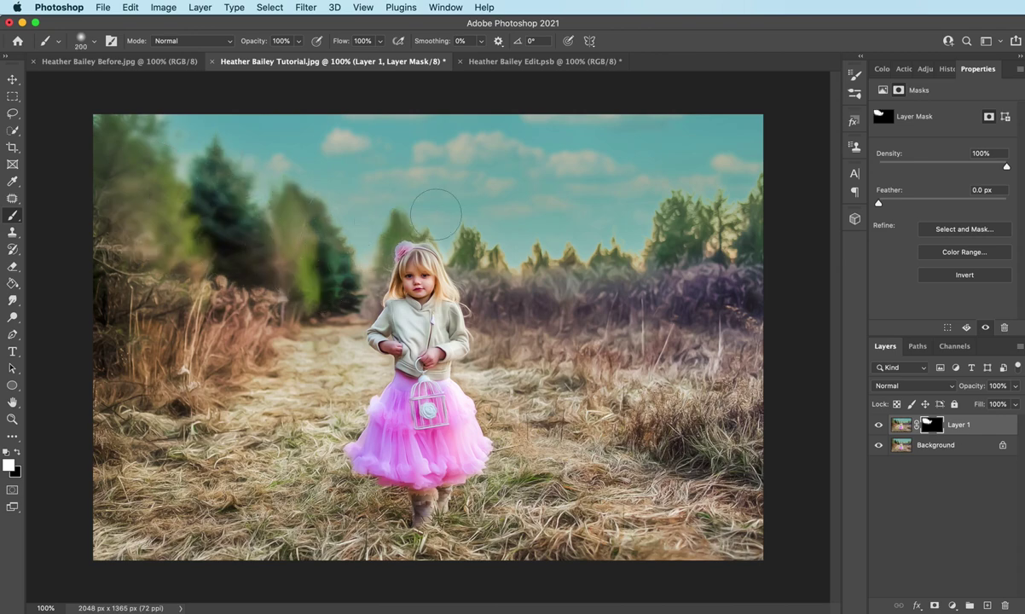
{"action": "mouse_move", "coordinate": [472, 222]}
{"action": "left_mouse_down"}
{"action": "mouse_move", "coordinate": [551, 273]}
{"action": "mouse_move", "coordinate": [784, 263]}
{"action": "mouse_move", "coordinate": [633, 199]}
{"action": "mouse_move", "coordinate": [576, 153]}
{"action": "mouse_move", "coordinate": [455, 132]}
{"action": "left_mouse_up"}
{"action": "key", "text": "bracketleft"}
{"action": "key", "text": "bracketleft"}
{"action": "key", "text": "bracketleft"}
{"action": "key", "text": "bracketleft"}
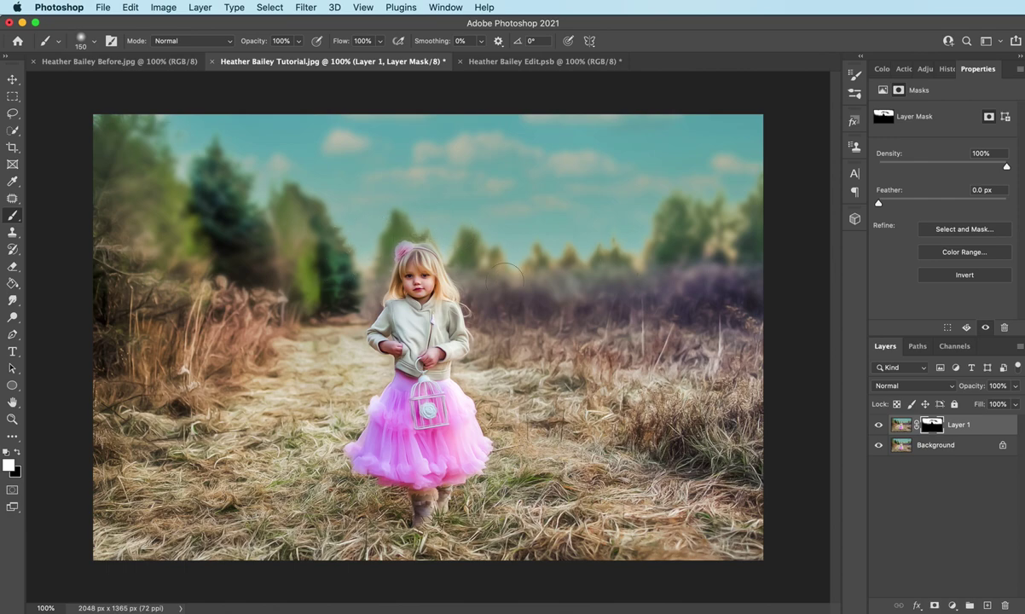
{"action": "key", "text": "bracketright"}
{"action": "key", "text": "bracketright"}
Compare the image with and without the masked blur layer and flatten the image.
{"action": "left_click", "coordinate": [879, 425]}
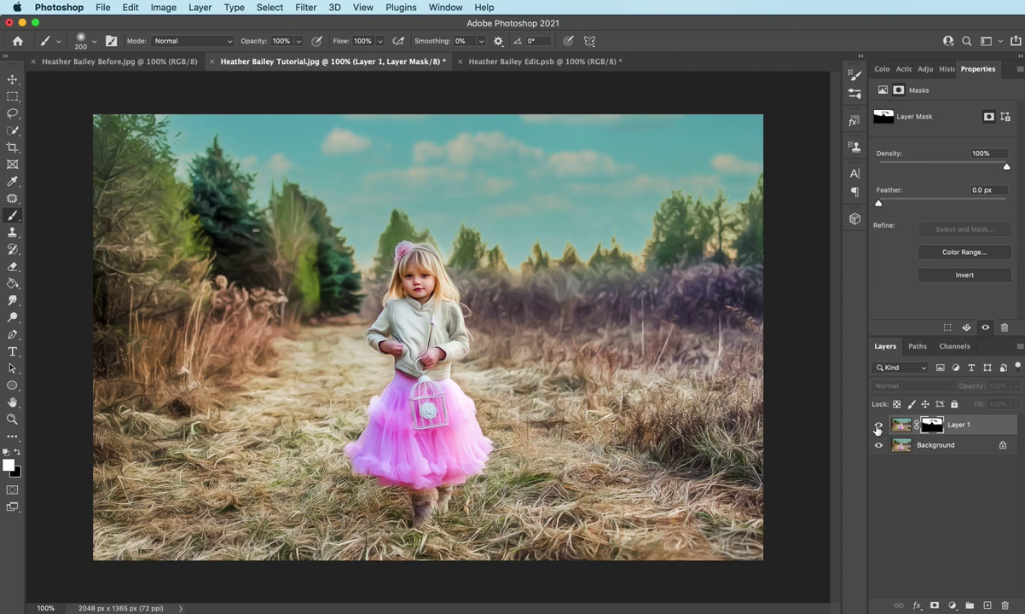
{"action": "left_click", "coordinate": [879, 426]}
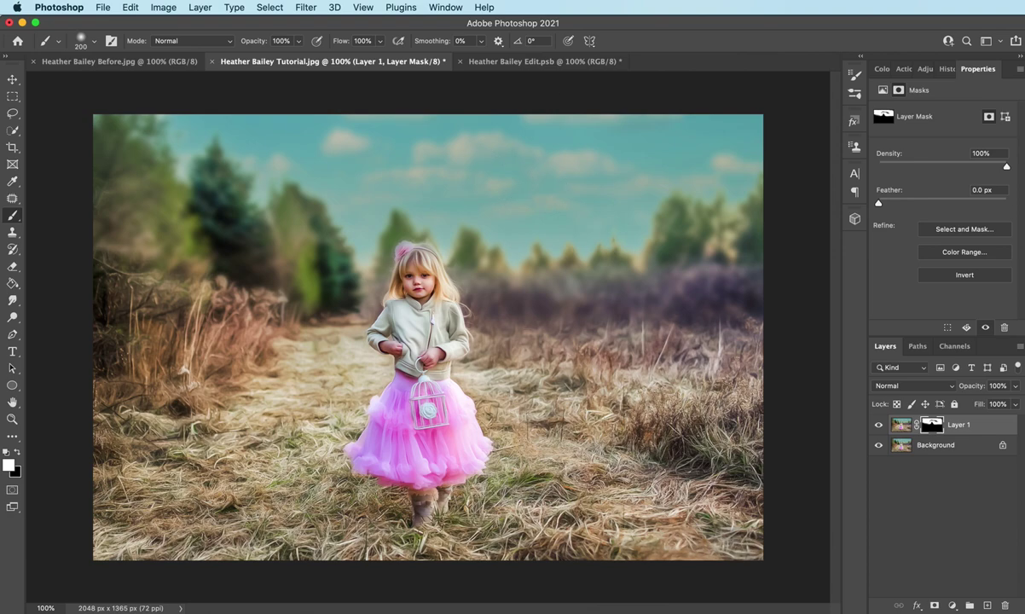
{"action": "left_click", "coordinate": [200, 7]}
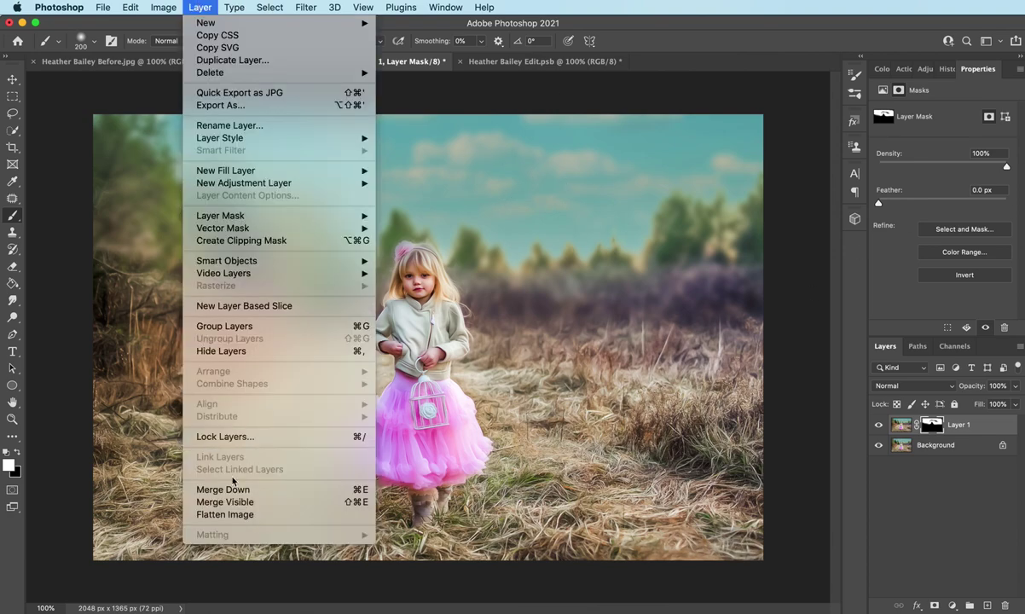
{"action": "left_click", "coordinate": [225, 514]}
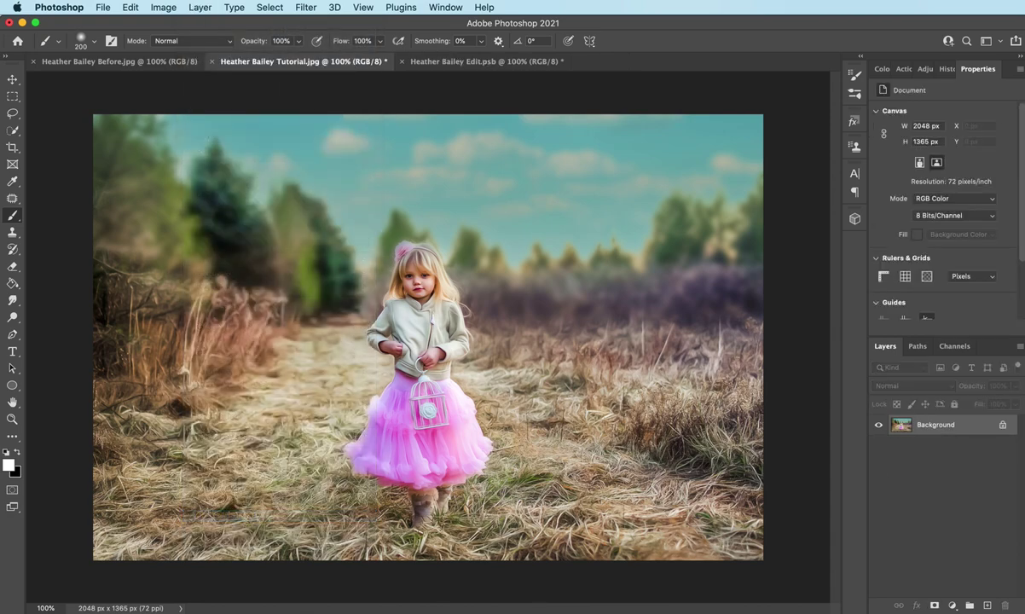
Duplicate the background layer and apply a Gaussian Blur with a radius of 41.6 pixels to the copy.
{"action": "key", "text": "super+j"}
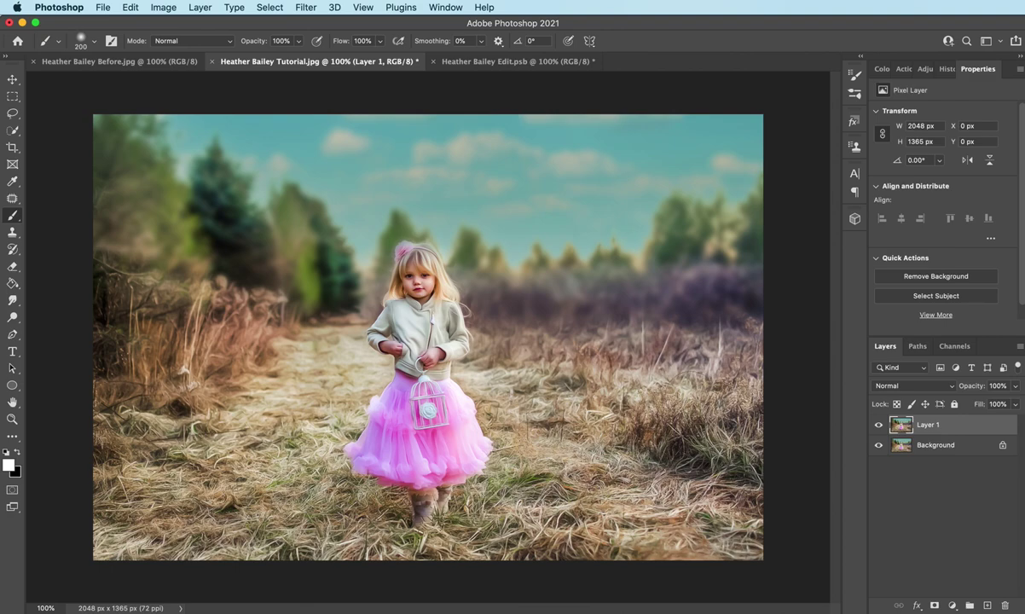
{"action": "left_click", "coordinate": [298, 6]}
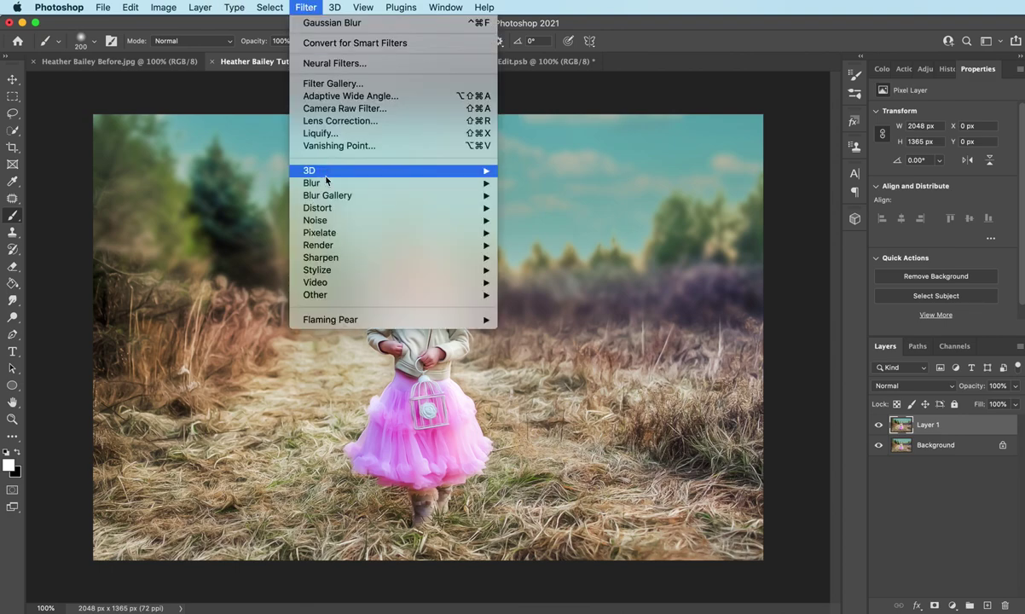
{"action": "mouse_move", "coordinate": [330, 198]}
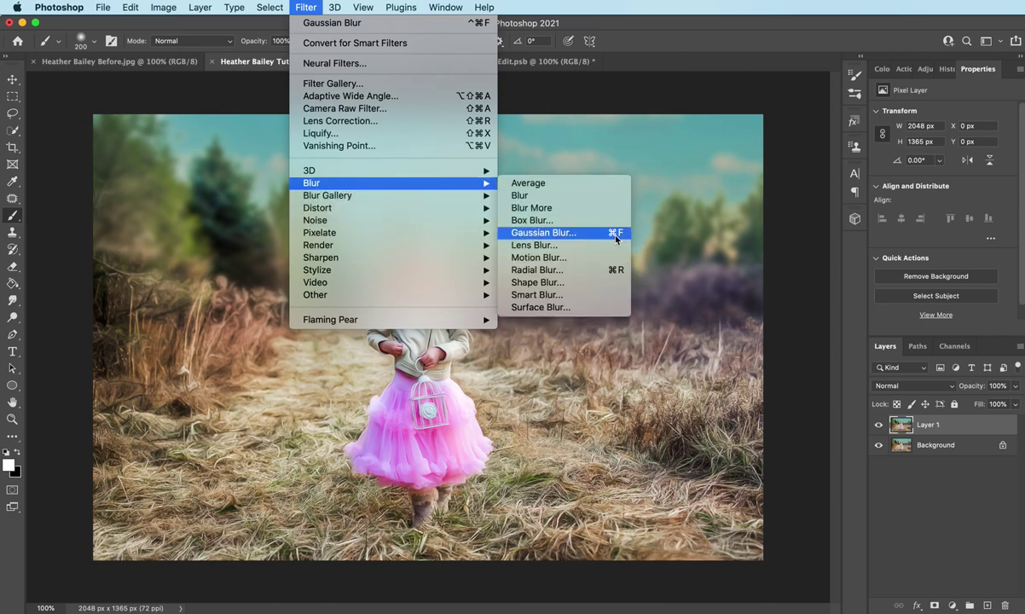
{"action": "left_click", "coordinate": [616, 240]}
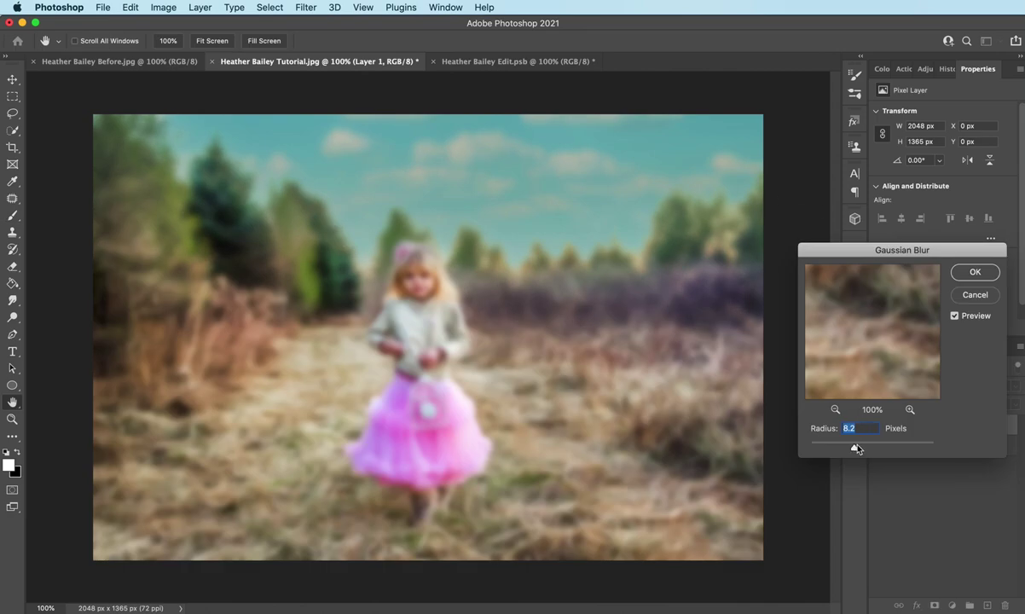
{"action": "left_click_drag", "start_coordinate": [877, 449], "coordinate": [876, 450]}
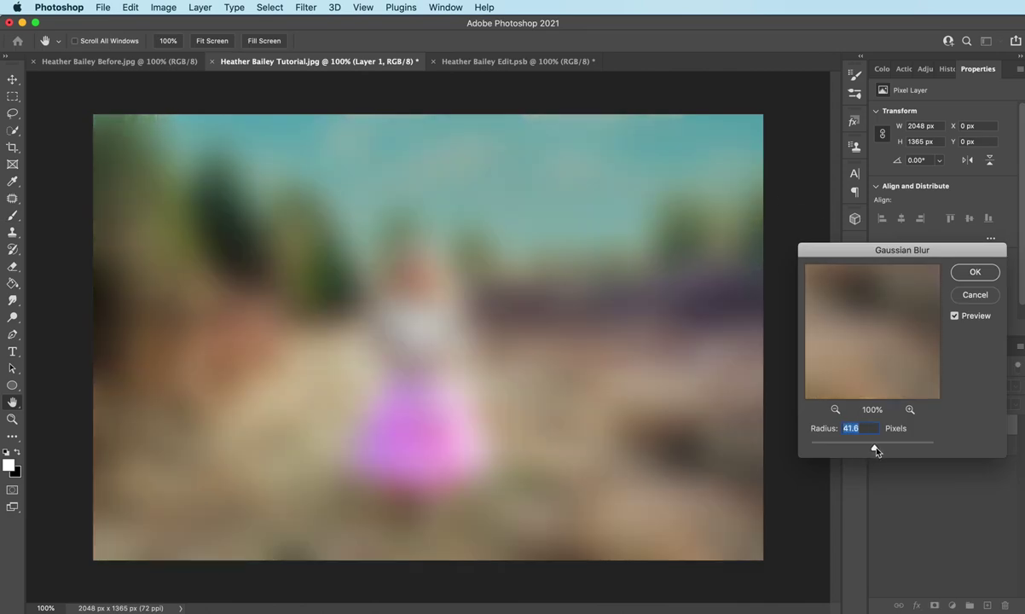
{"action": "left_click", "coordinate": [976, 272]}
Add a layer mask to the heavily blurred layer and invert it to black.
{"action": "key", "text": "b"}
{"action": "left_click", "coordinate": [935, 605]}
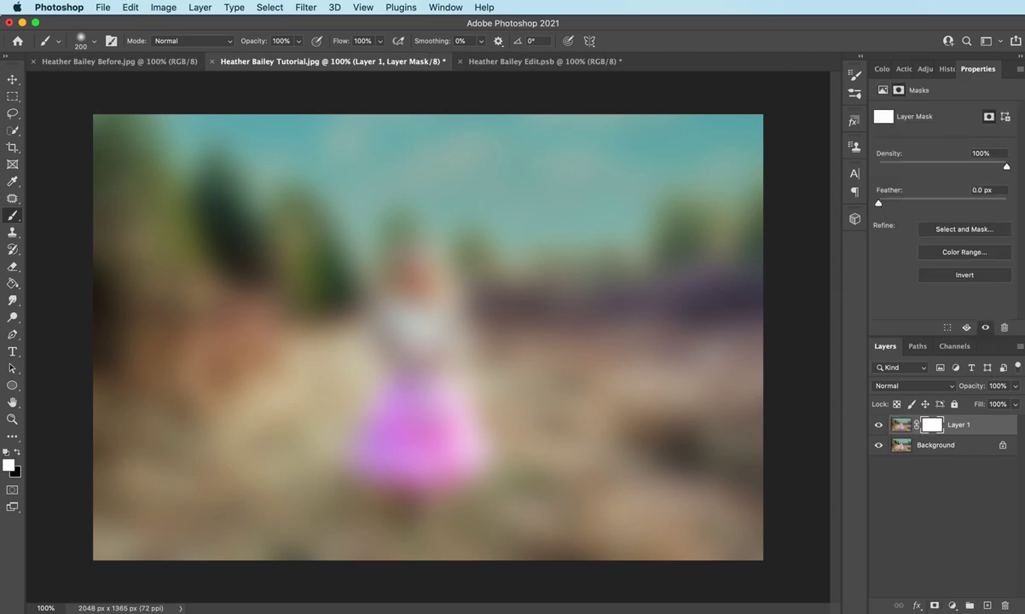
{"action": "key", "text": "super+i"}
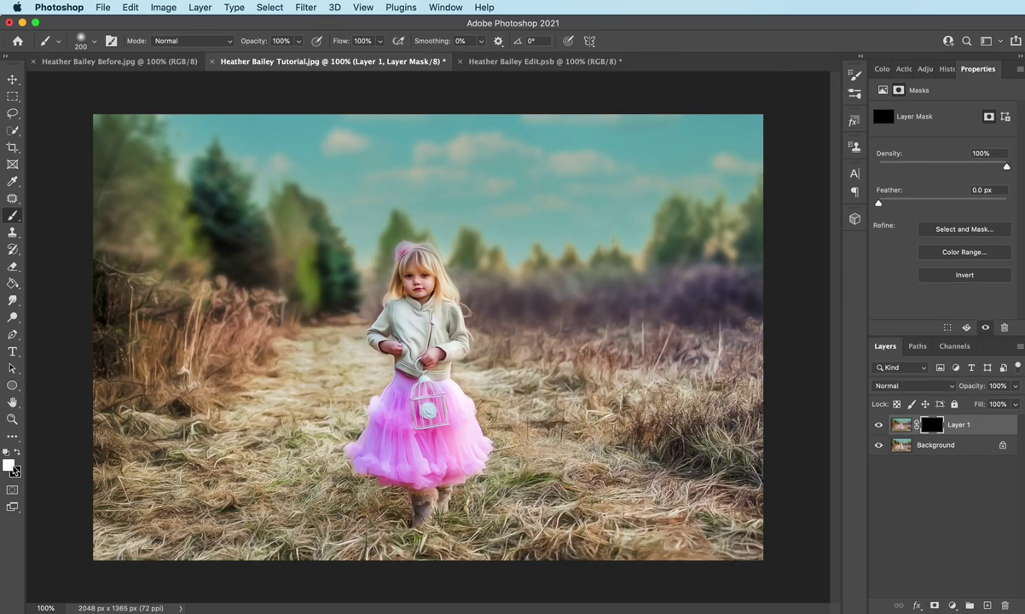
Reveal the blur over the bushes at the field's right and left edges by painting white on the mask with a 900 to 700 px brush.
{"action": "key", "text": "bracketright"}
{"action": "key", "text": "bracketright"}
{"action": "key", "text": "bracketright"}
{"action": "key", "text": "bracketright"}
{"action": "key", "text": "bracketright"}
{"action": "key", "text": "bracketright"}
{"action": "key", "text": "bracketright"}
{"action": "key", "text": "bracketright"}
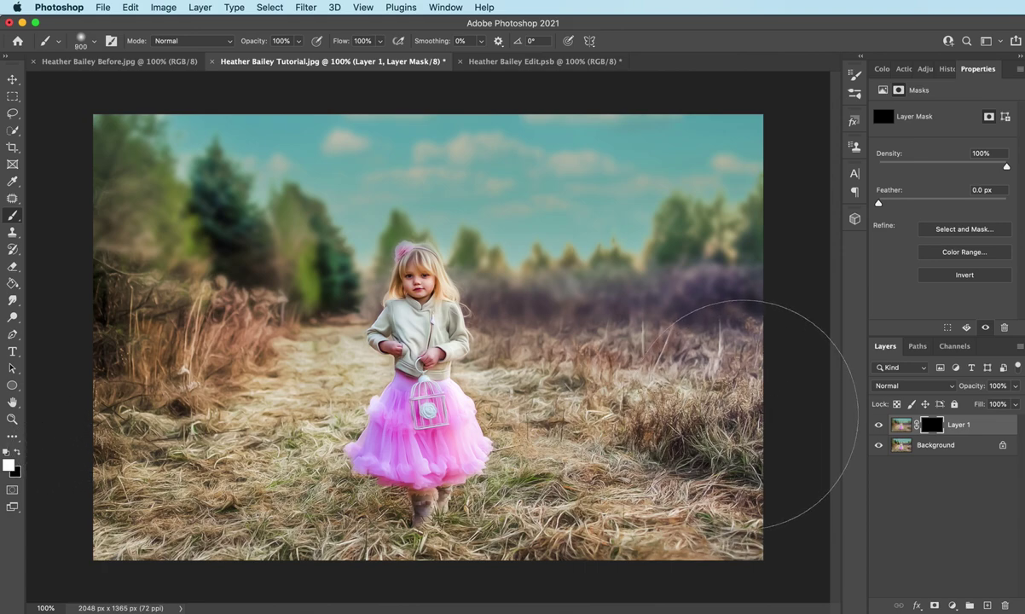
{"action": "left_click", "coordinate": [765, 418]}
{"action": "key", "text": "bracketleft"}
{"action": "key", "text": "bracketleft"}
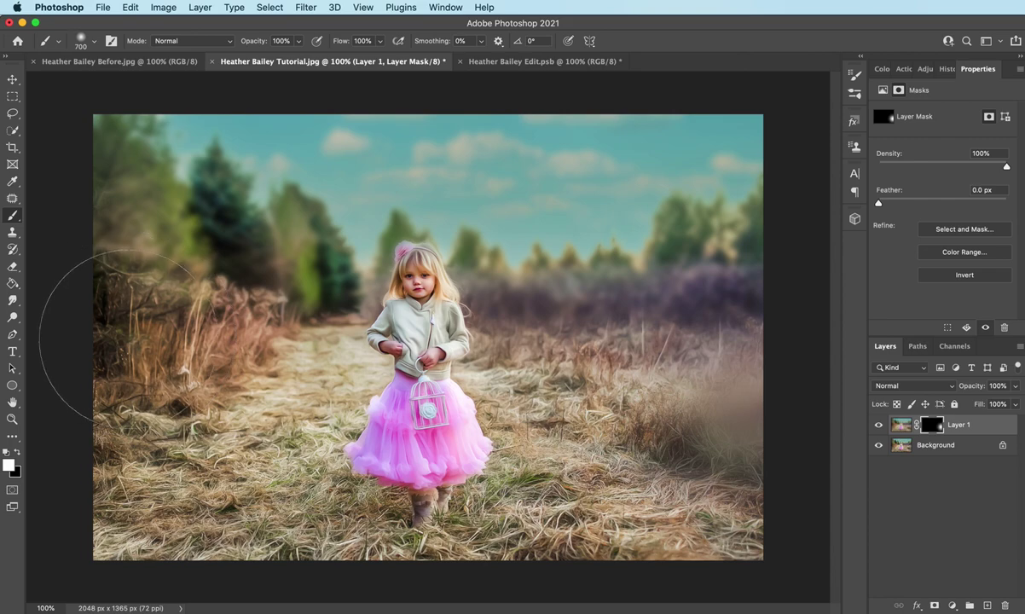
{"action": "left_click", "coordinate": [128, 328]}
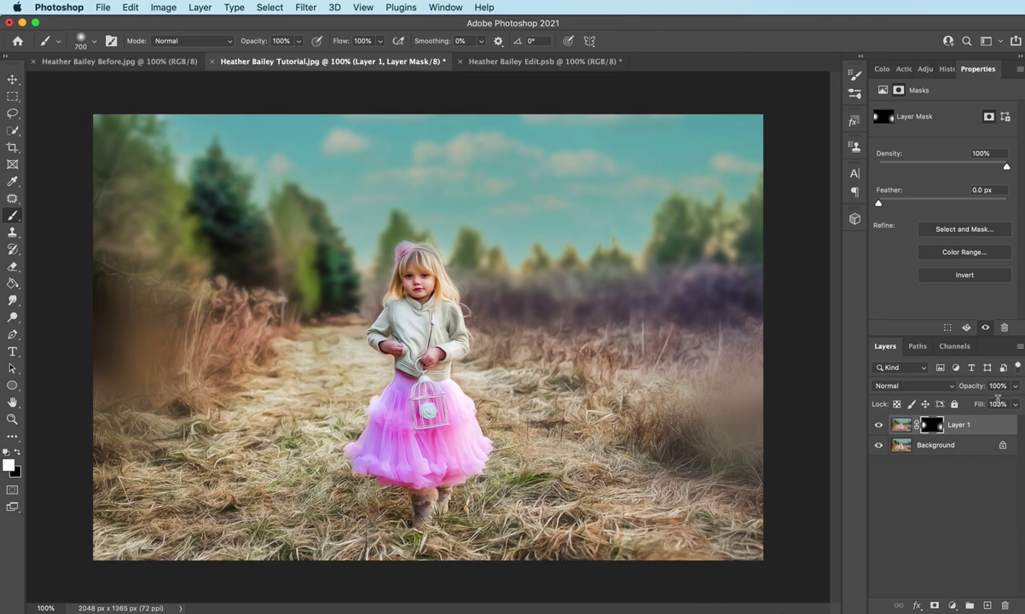
Add a new empty layer and choose the Storyville Floating Particles brush.
{"action": "left_click", "coordinate": [988, 605]}
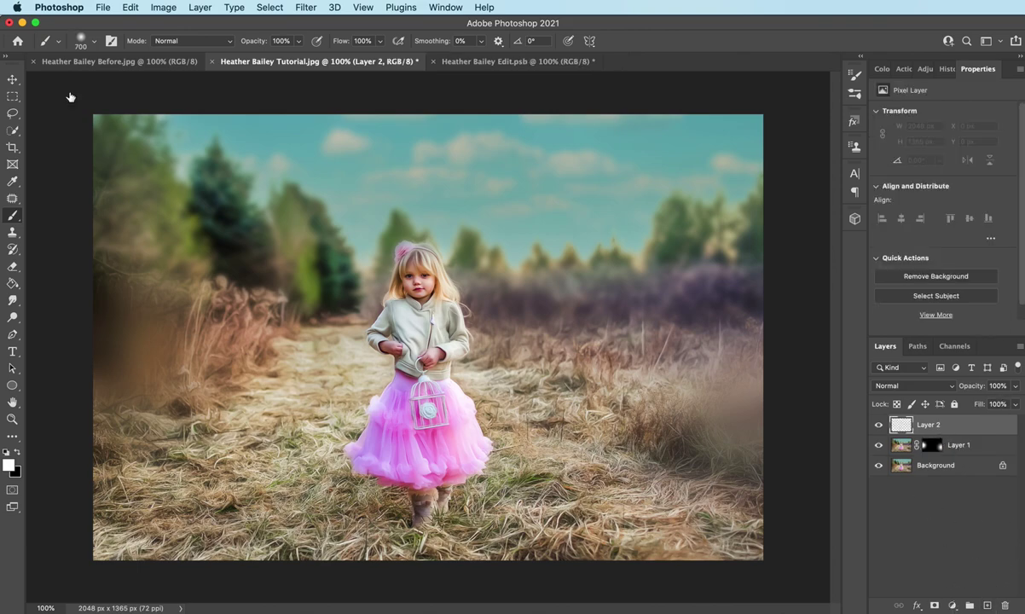
{"action": "left_click", "coordinate": [90, 41]}
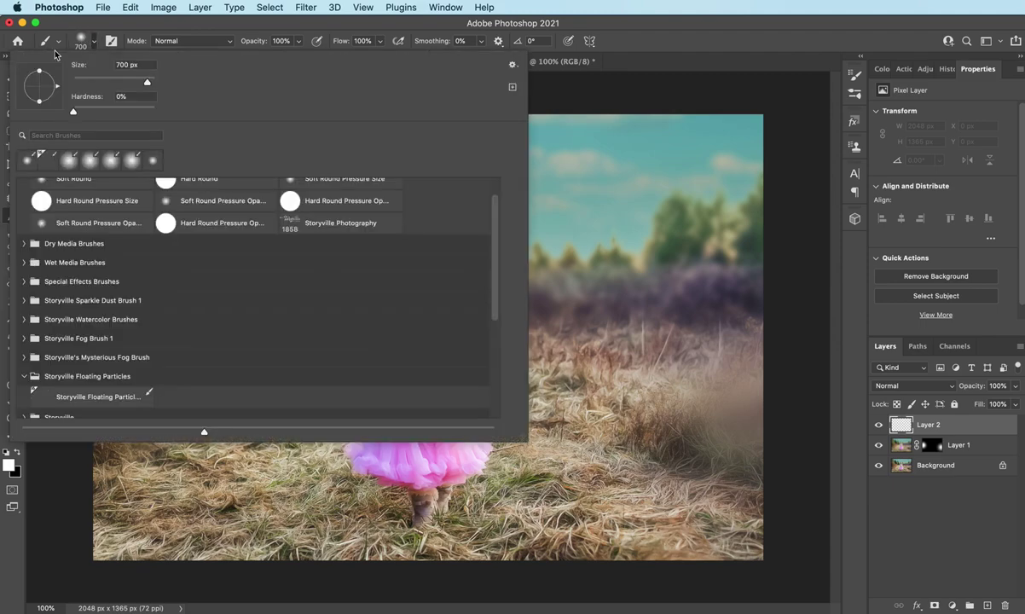
{"action": "left_click", "coordinate": [40, 156]}
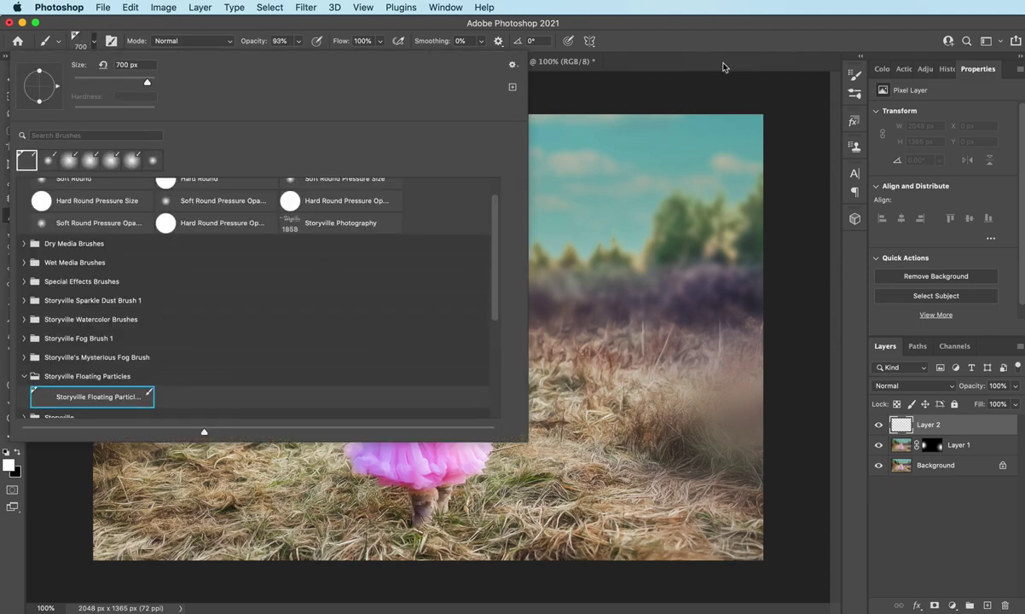
{"action": "left_click", "coordinate": [739, 17]}
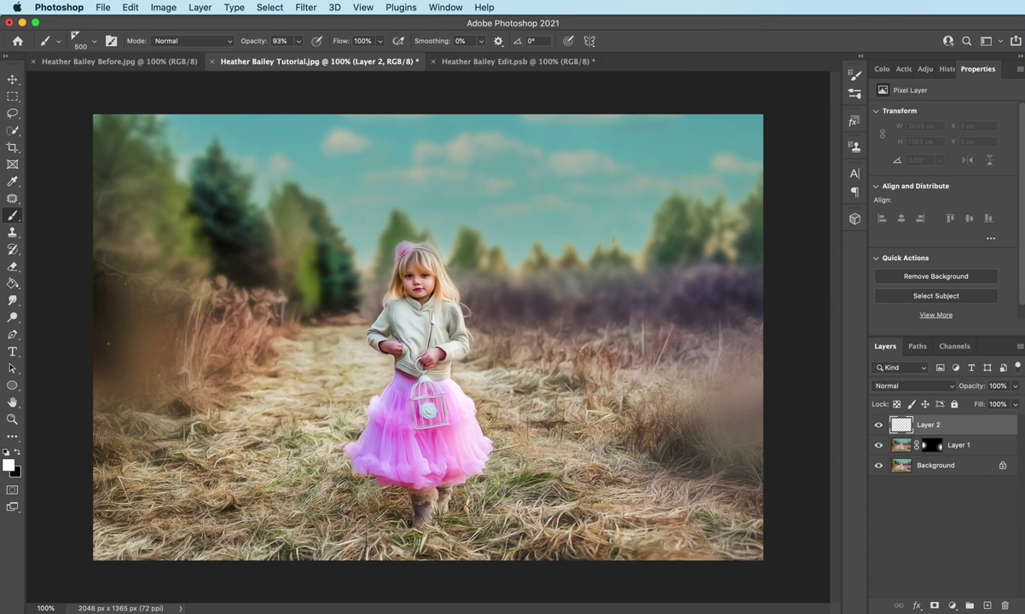
Paint small white floating particles over the blurred areas on both sides of the girl, and compare the image with and without them.
{"action": "left_click", "coordinate": [131, 337]}
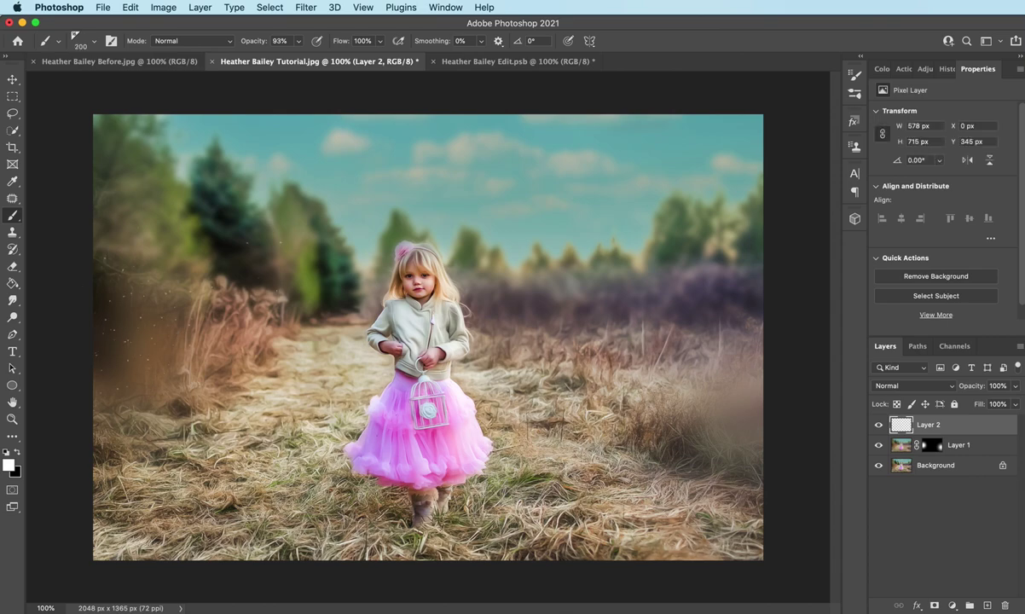
{"action": "key", "text": "super+z"}
{"action": "left_click", "coordinate": [724, 385]}
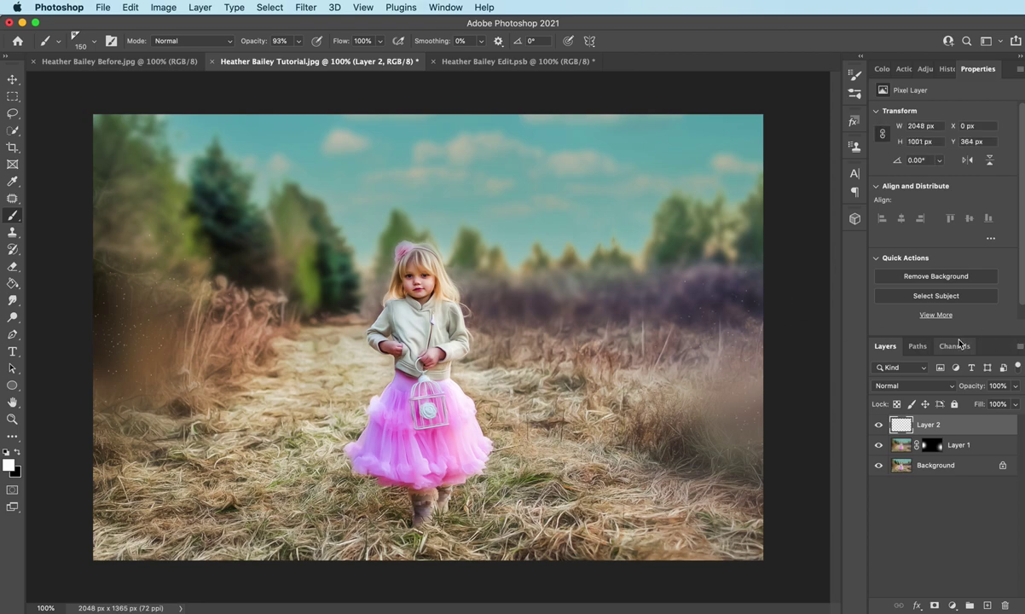
{"action": "left_click", "coordinate": [879, 424]}
{"action": "left_click", "coordinate": [879, 425]}
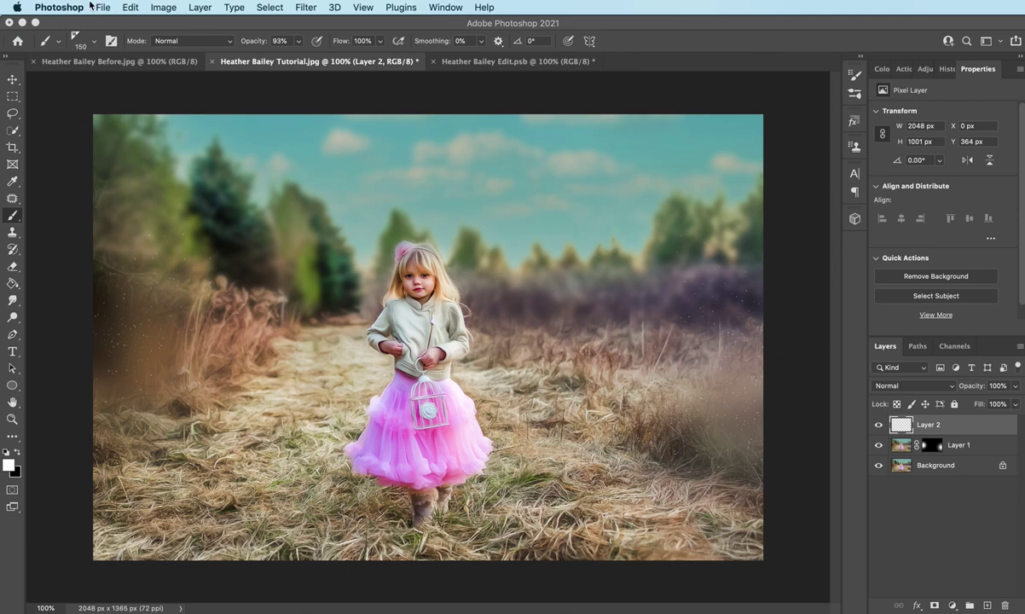
Switch back to the soft round brush with 0% hardness and flatten the image.
{"action": "left_click", "coordinate": [78, 39]}
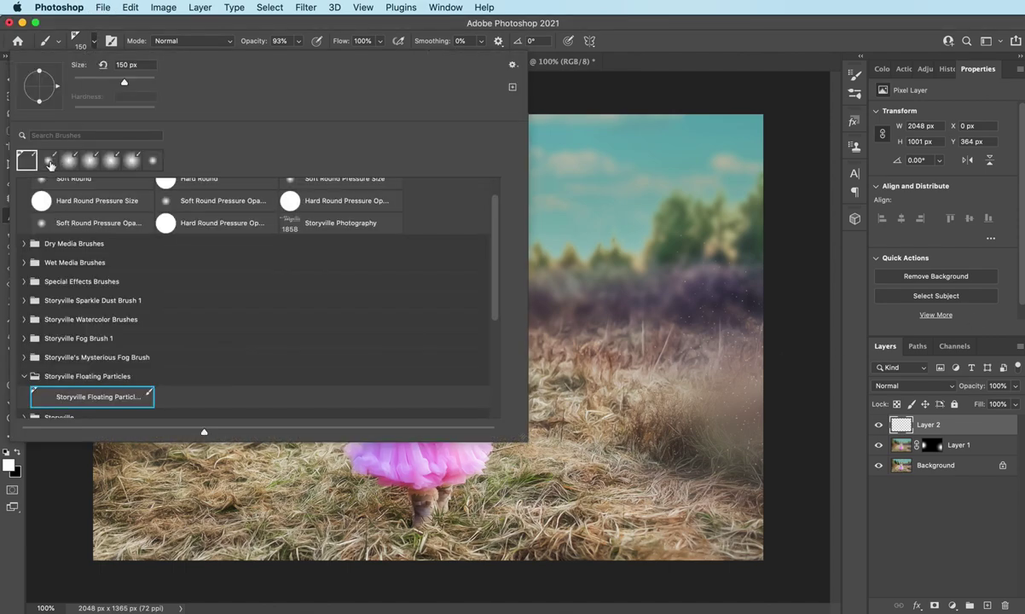
{"action": "left_click", "coordinate": [49, 164]}
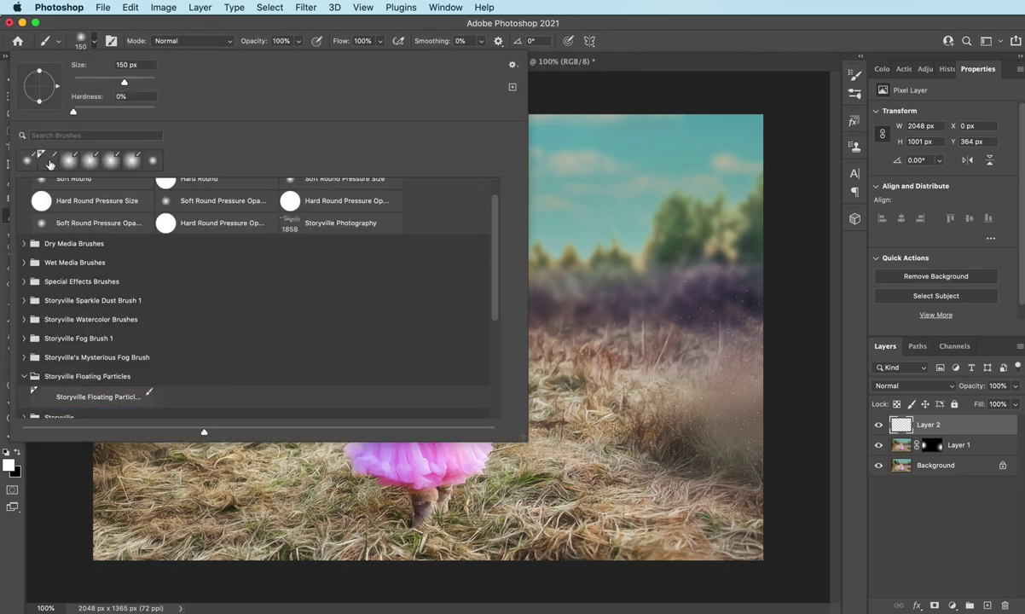
{"action": "left_click", "coordinate": [710, 46]}
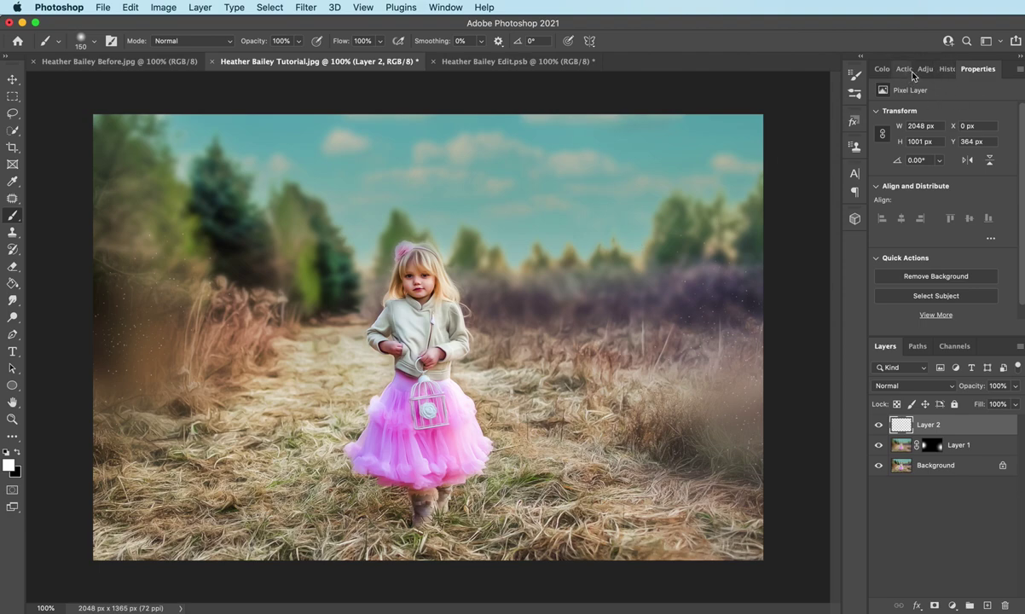
{"action": "left_click", "coordinate": [201, 7]}
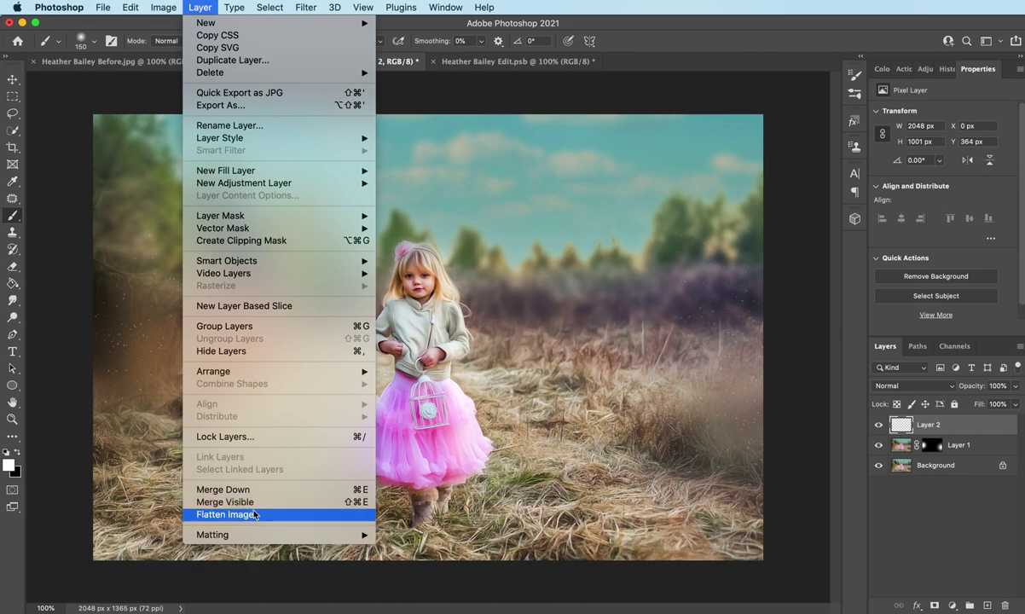
{"action": "left_click", "coordinate": [291, 518]}
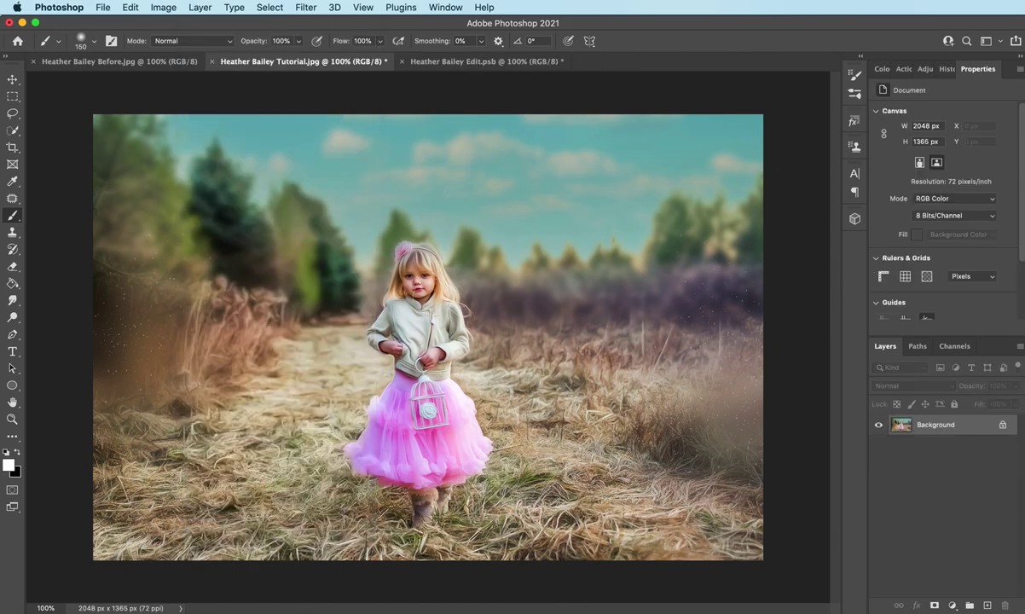
Examine the girl's face and hair up close and reduce the brush size to 45 px.
{"action": "key", "text": "super+equal"}
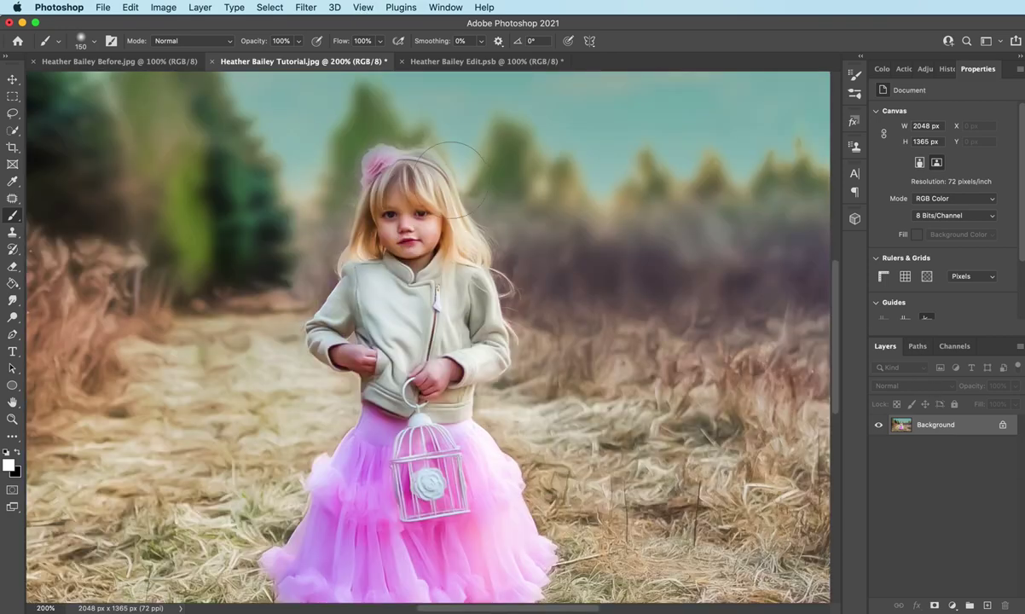
{"action": "key", "text": "bracketleft"}
{"action": "key", "text": "bracketleft"}
{"action": "key", "text": "bracketleft"}
{"action": "key", "text": "bracketleft"}
{"action": "key", "text": "bracketleft"}
{"action": "key", "text": "bracketleft"}
{"action": "key", "text": "bracketleft"}
{"action": "key", "text": "super+1"}
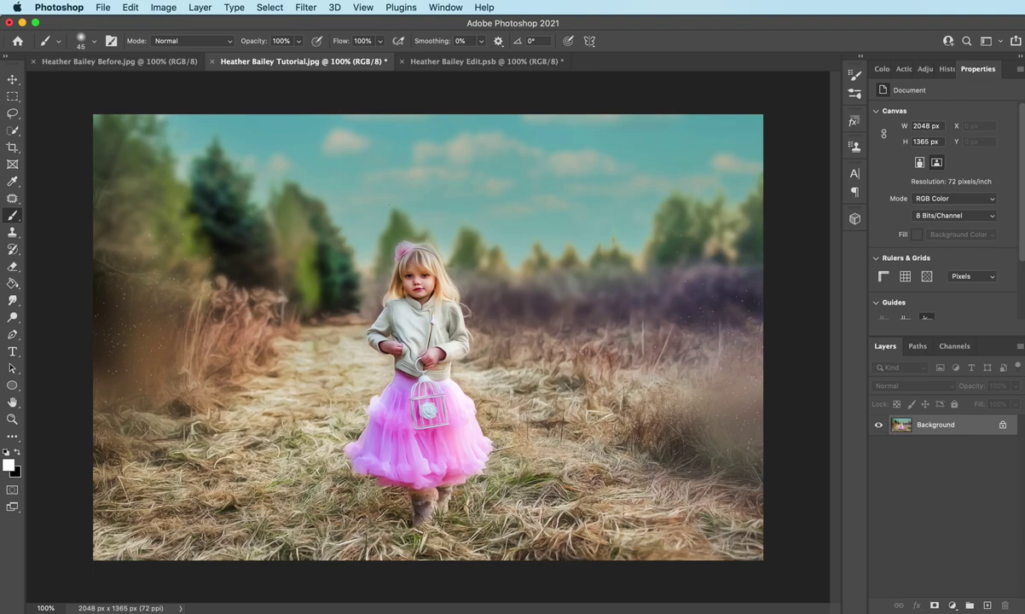
Run the Storyville Brighten Skin & Eyes action from the Storyville Retouch set and continue past its message.
{"action": "left_click", "coordinate": [906, 70]}
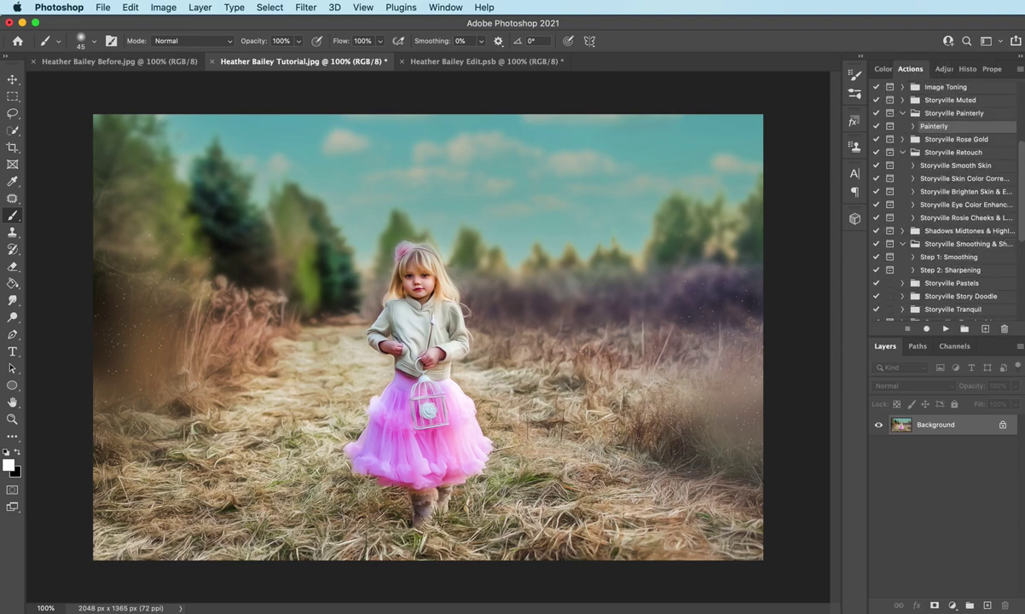
{"action": "left_click", "coordinate": [964, 193]}
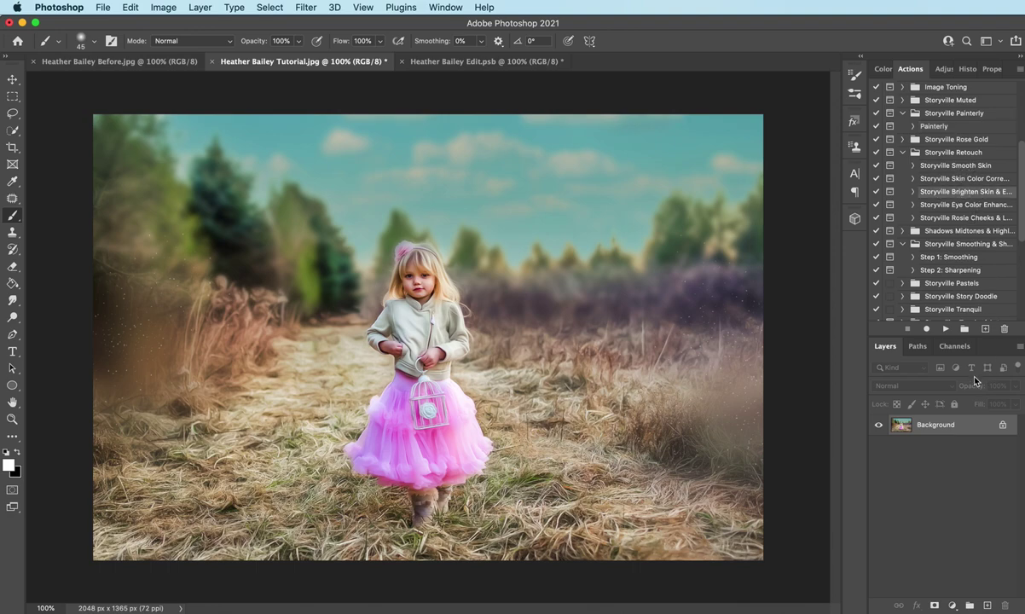
{"action": "left_click", "coordinate": [944, 328]}
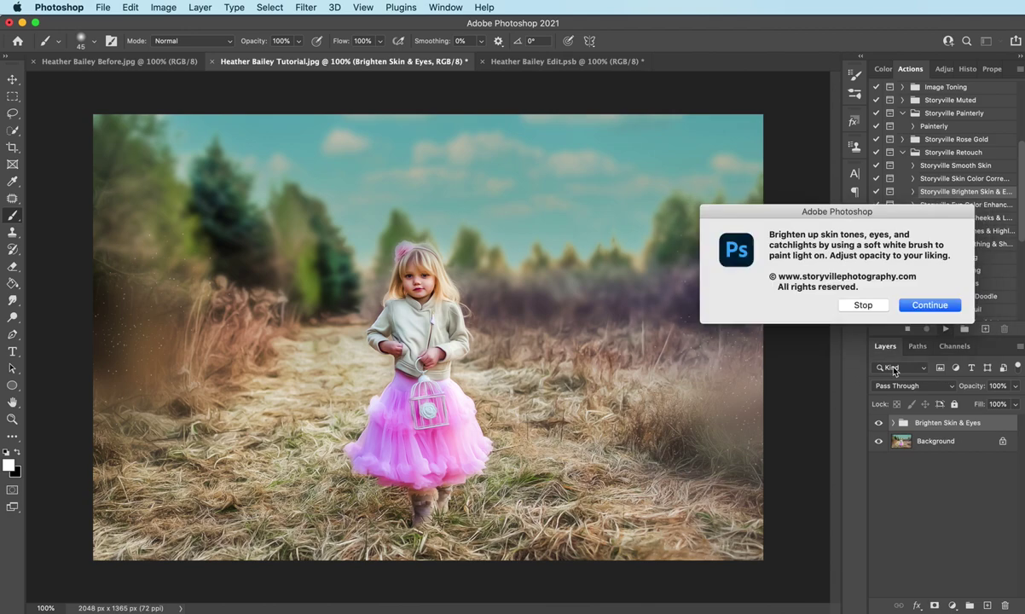
{"action": "left_click", "coordinate": [930, 305]}
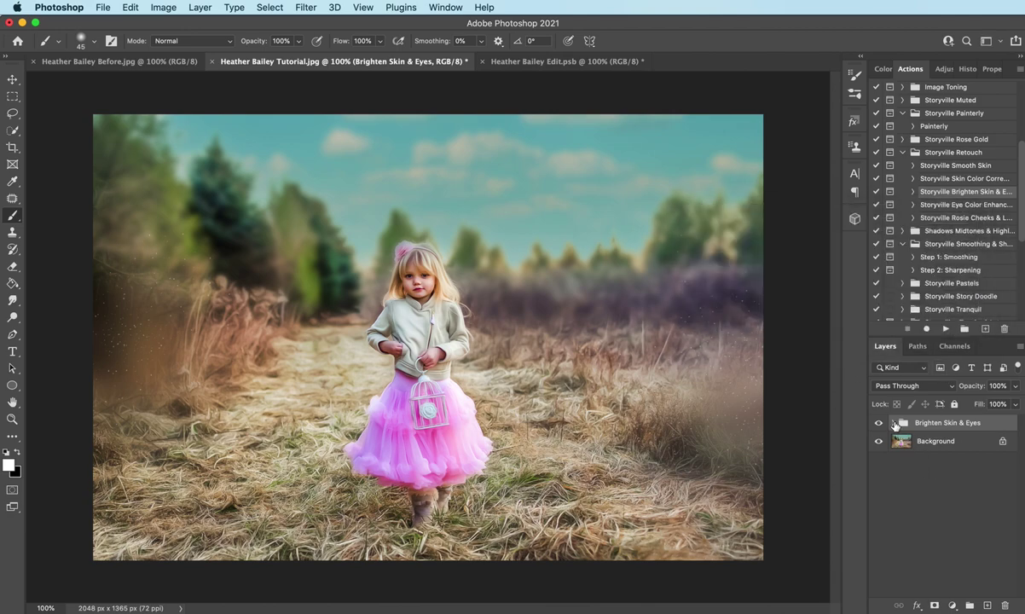
Paint white on the Brighten Skin mask over the girl's face with a 175 px brush and over her hands with a 50 px brush.
{"action": "left_click", "coordinate": [894, 424]}
{"action": "left_click", "coordinate": [947, 483]}
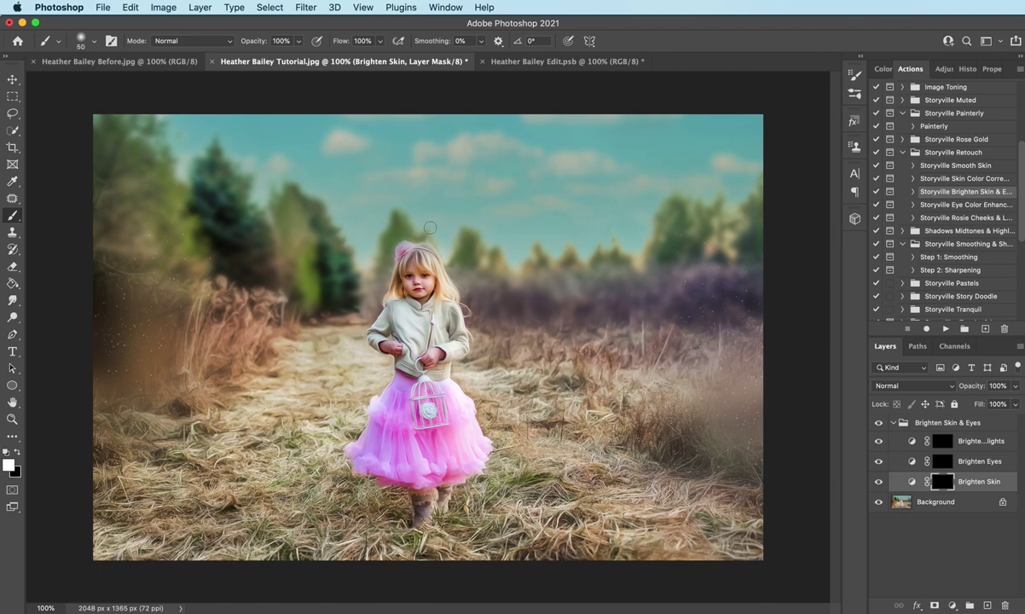
{"action": "key", "text": "bracketright"}
{"action": "key", "text": "bracketright"}
{"action": "key", "text": "bracketright"}
{"action": "left_click", "coordinate": [389, 263]}
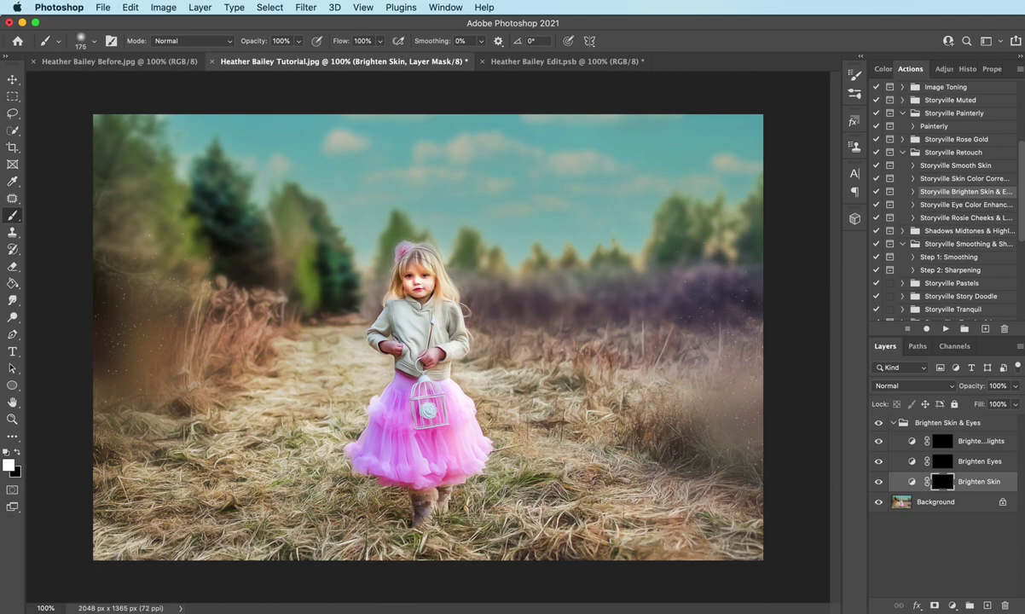
{"action": "key", "text": "bracketleft"}
{"action": "key", "text": "bracketleft"}
{"action": "key", "text": "bracketleft"}
{"action": "left_click_drag", "start_coordinate": [389, 348], "coordinate": [396, 351]}
Set the Brighten Skin layer's opacity to 23%.
{"action": "left_click_drag", "start_coordinate": [975, 387], "coordinate": [900, 376]}
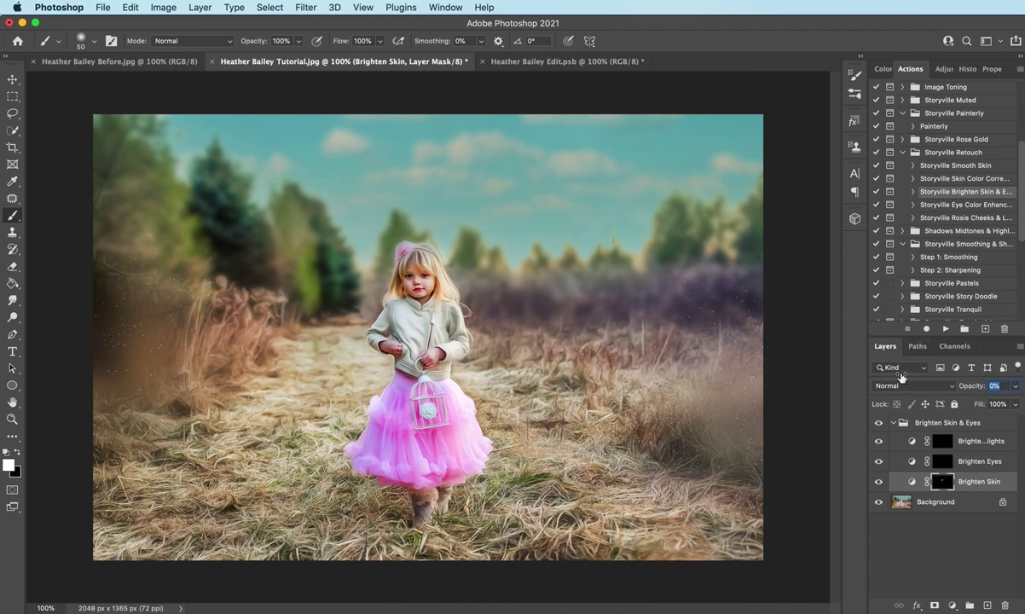
{"action": "key", "text": "2"}
{"action": "key", "text": "3"}
{"action": "left_click", "coordinate": [990, 481]}
Paint white on the Brighten Eyes and Brighten Catchlights masks over the girl's eyes with a small 8 px brush.
{"action": "left_click", "coordinate": [981, 461]}
{"action": "key", "text": "super+plus"}
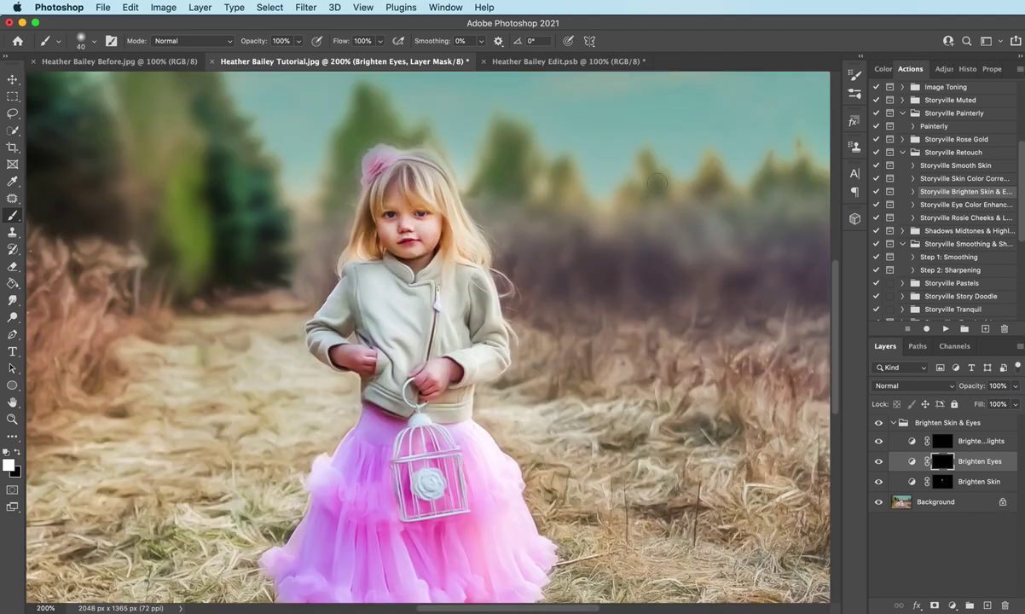
{"action": "left_click", "coordinate": [982, 441]}
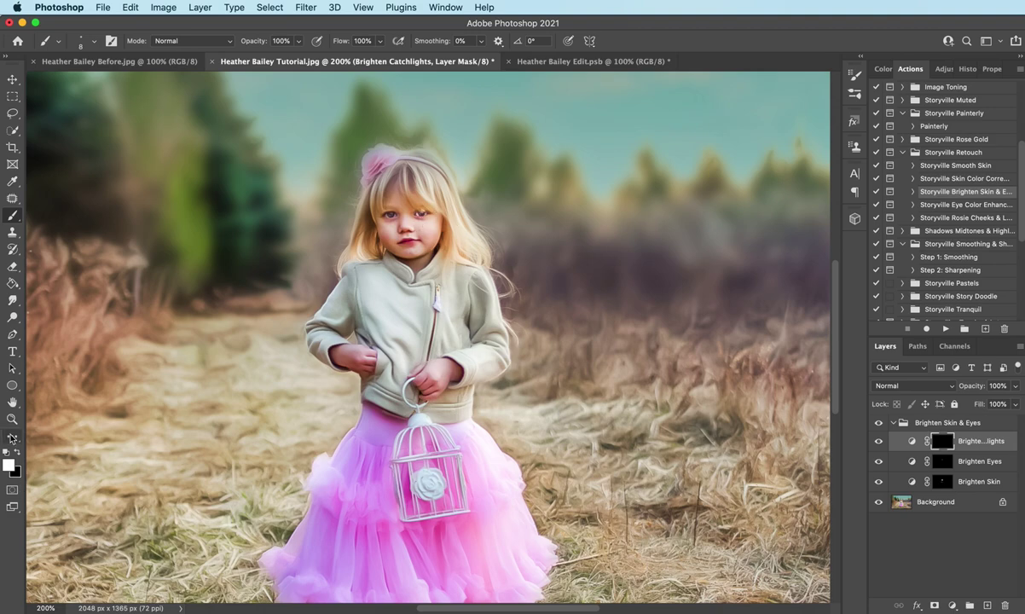
{"action": "key", "text": "x"}
Set the Brighten Catchlights layer's opacity to 29% and compare the image with and without the Brighten Skin & Eyes group.
{"action": "left_click_drag", "start_coordinate": [978, 389], "coordinate": [902, 380]}
{"action": "left_click_drag", "start_coordinate": [964, 389], "coordinate": [978, 389]}
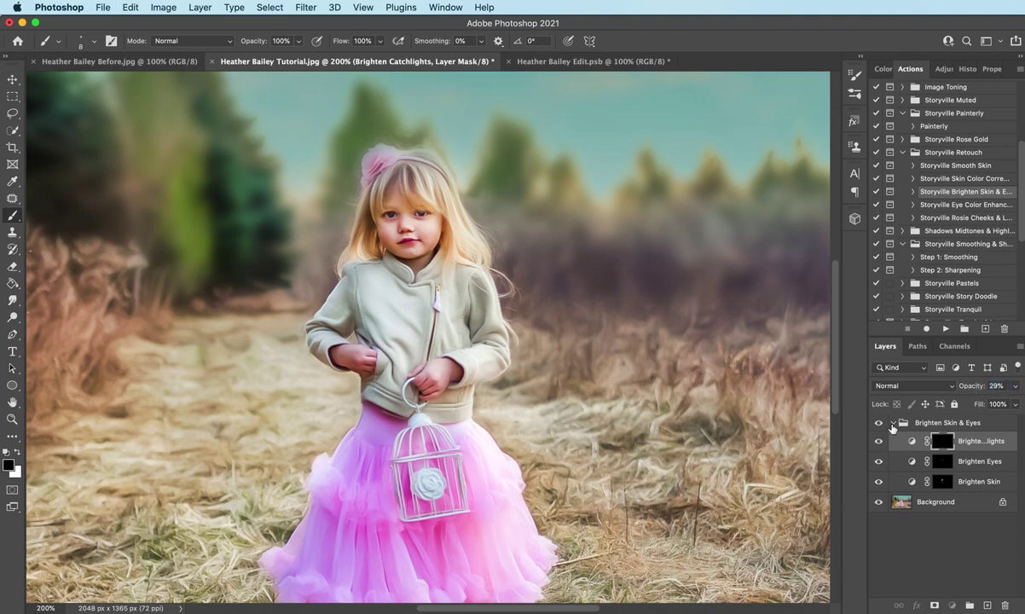
{"action": "left_click", "coordinate": [893, 422]}
{"action": "left_click", "coordinate": [880, 423]}
{"action": "left_click", "coordinate": [879, 423]}
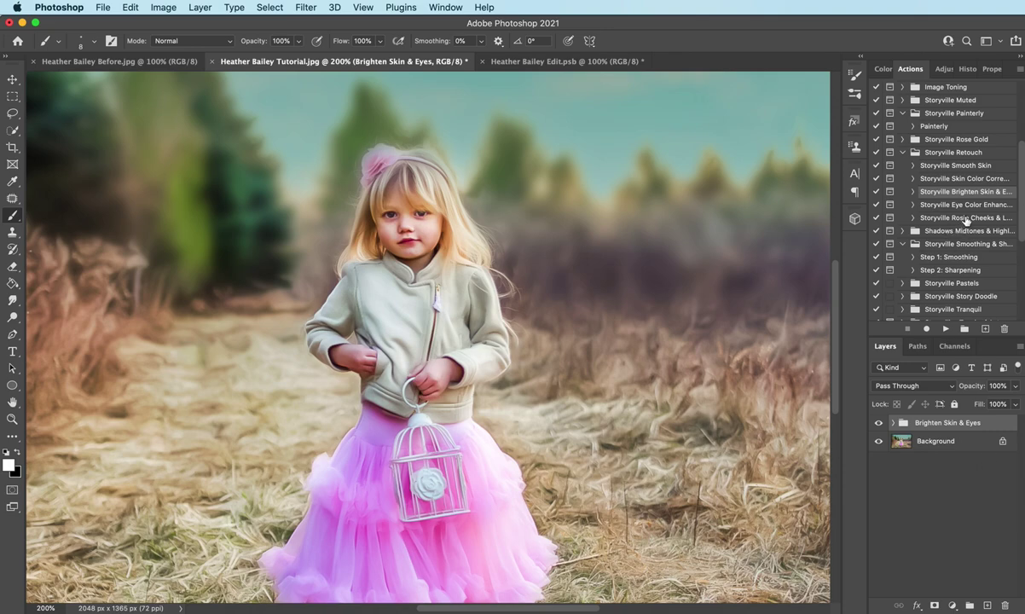
Run the Storyville Rosie Cheeks retouch action through to its group of cheek and lip colour layers.
{"action": "left_click", "coordinate": [906, 217]}
{"action": "left_click", "coordinate": [946, 330]}
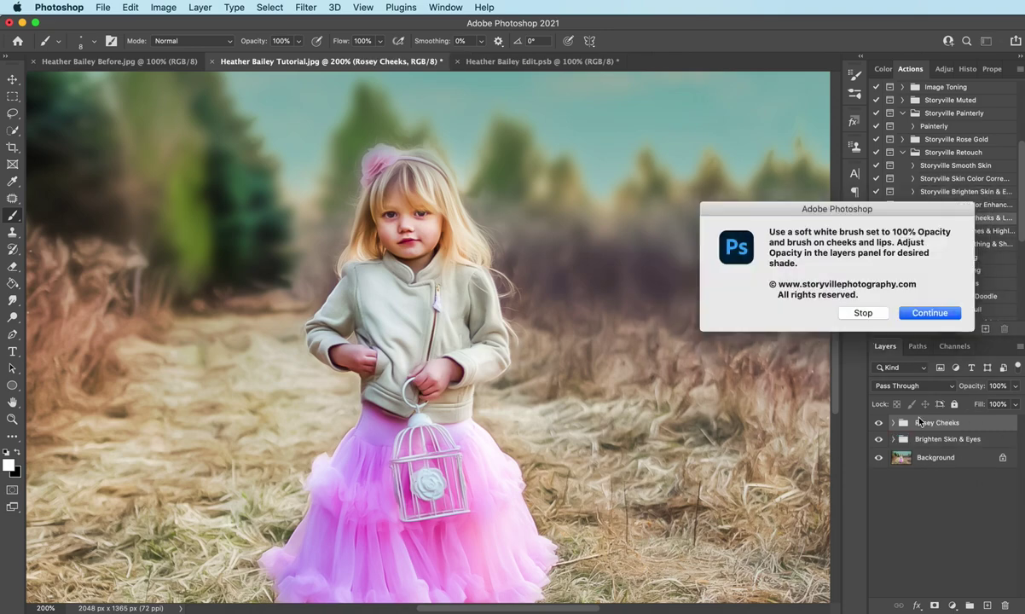
{"action": "left_click", "coordinate": [930, 313]}
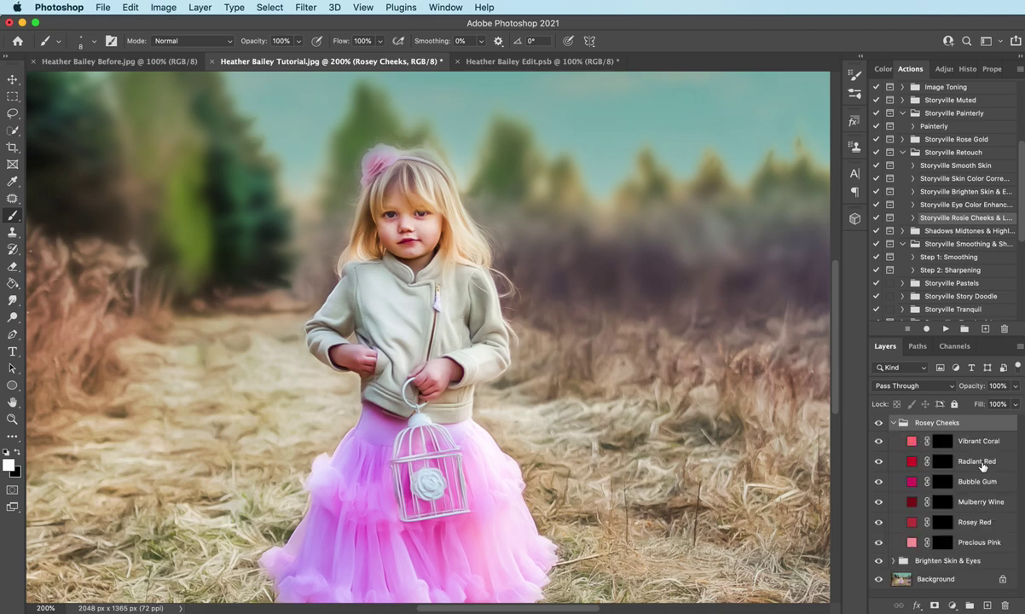
Paint white on the Vibrant Coral mask over both of the girl's cheeks with a 40 px brush and set the layer's opacity to 15%.
{"action": "left_click", "coordinate": [943, 442]}
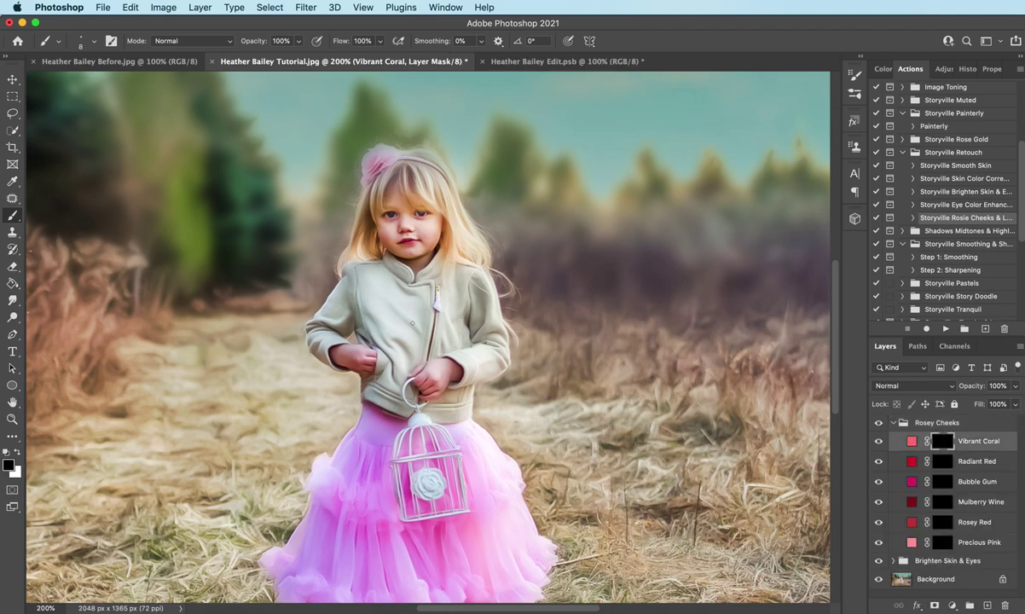
{"action": "key", "text": "x"}
{"action": "key", "text": "bracketright"}
{"action": "key", "text": "bracketright"}
{"action": "left_click", "coordinate": [387, 229]}
{"action": "left_click", "coordinate": [429, 228]}
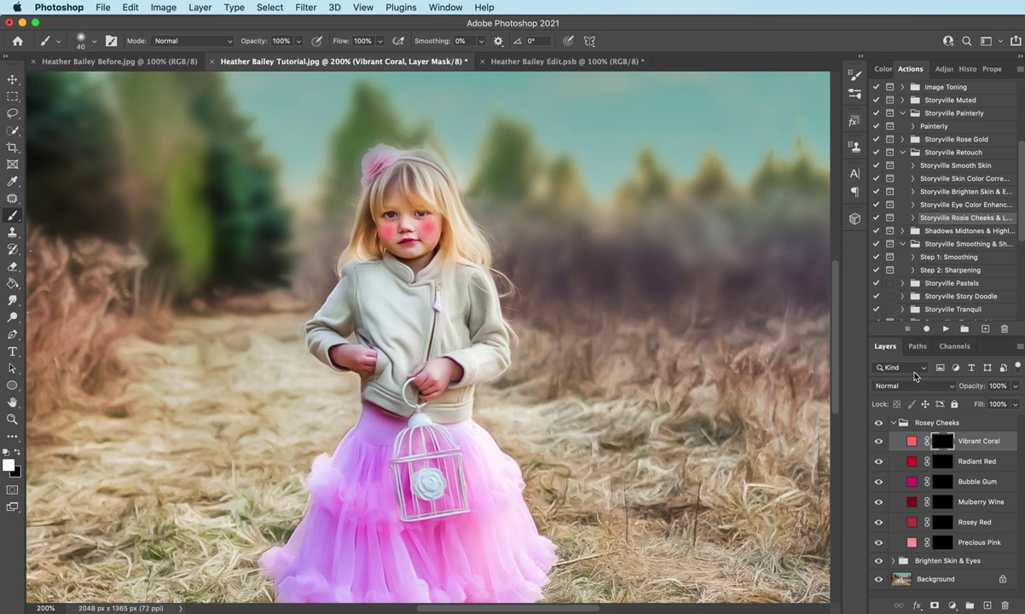
{"action": "left_click_drag", "start_coordinate": [972, 386], "coordinate": [865, 368]}
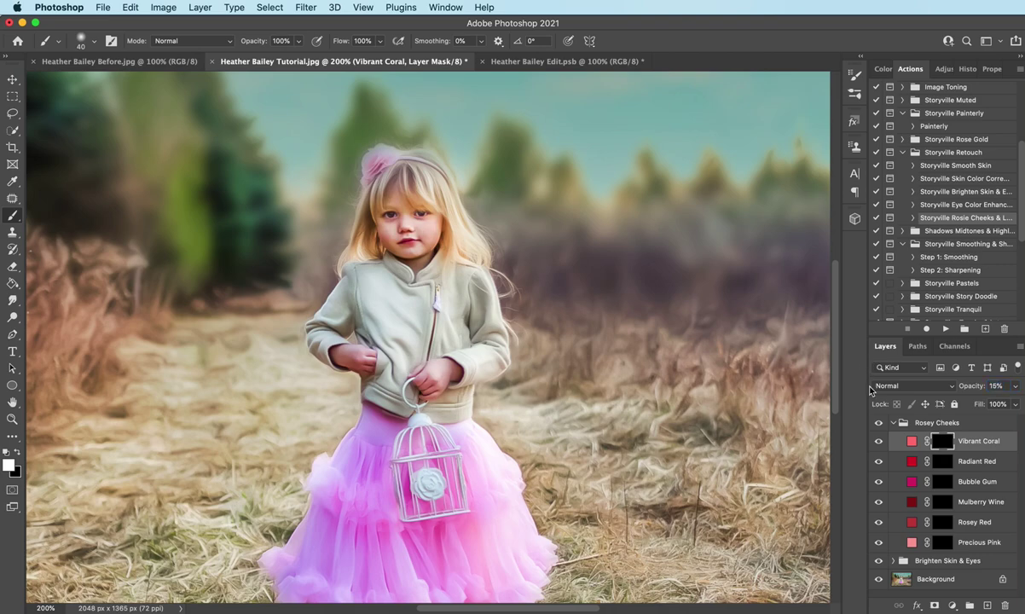
Collapse the Rosey Cheeks group and flatten the image.
{"action": "left_click", "coordinate": [891, 423]}
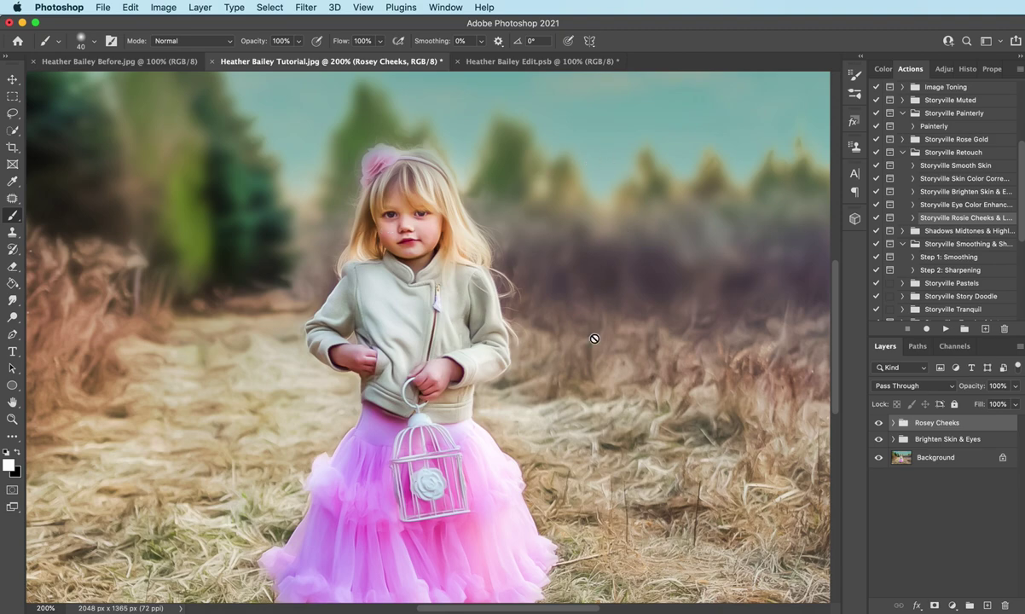
{"action": "left_click", "coordinate": [199, 7]}
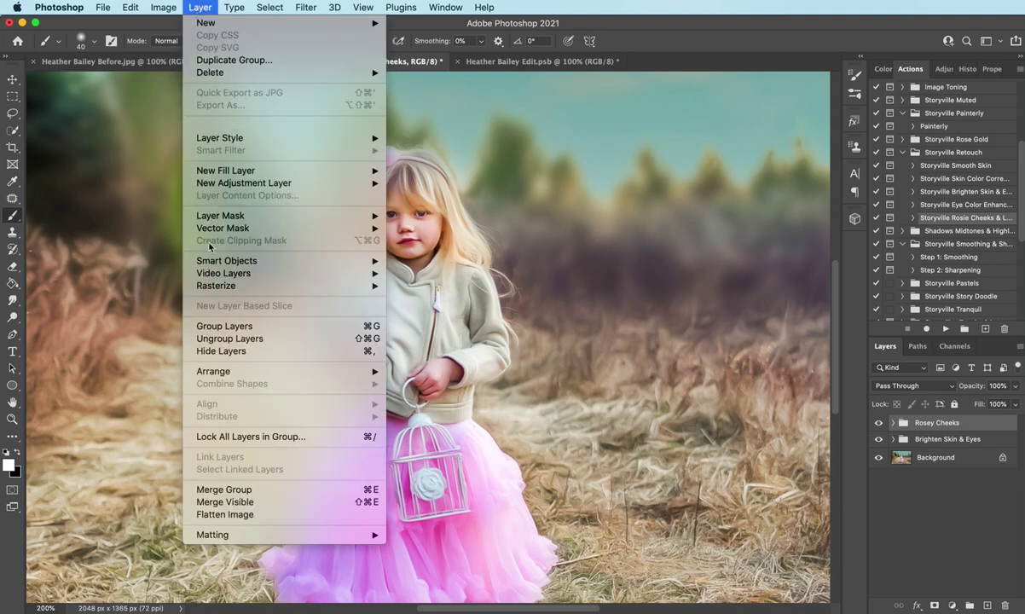
{"action": "left_click", "coordinate": [332, 514]}
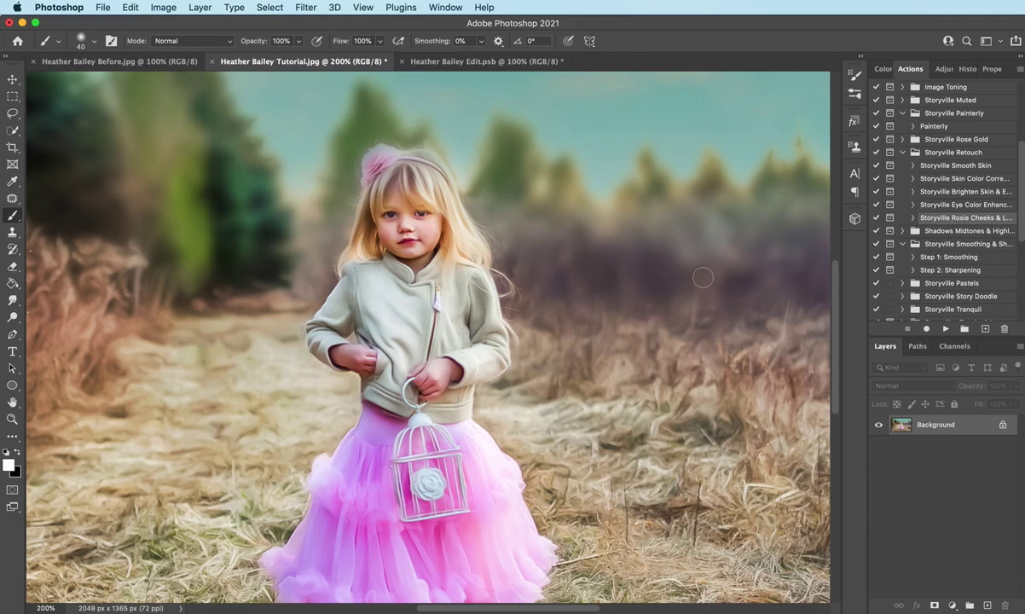
Duplicate the Background layer and patch the skin under the girl's eye on the image's left with the Patch tool.
{"action": "key", "text": "super+j"}
{"action": "key", "text": "super+equal"}
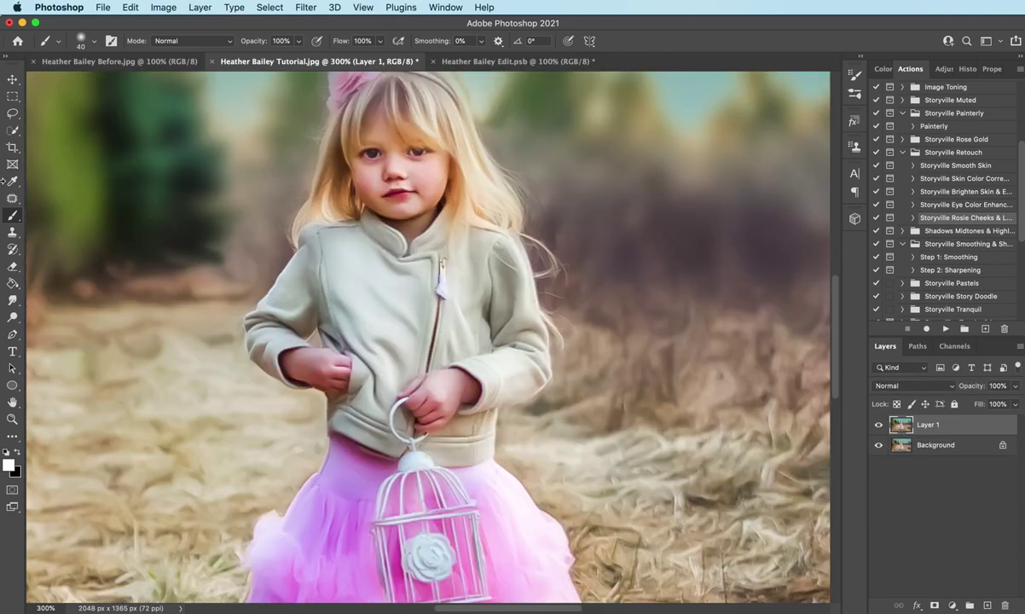
{"action": "left_click", "coordinate": [13, 200]}
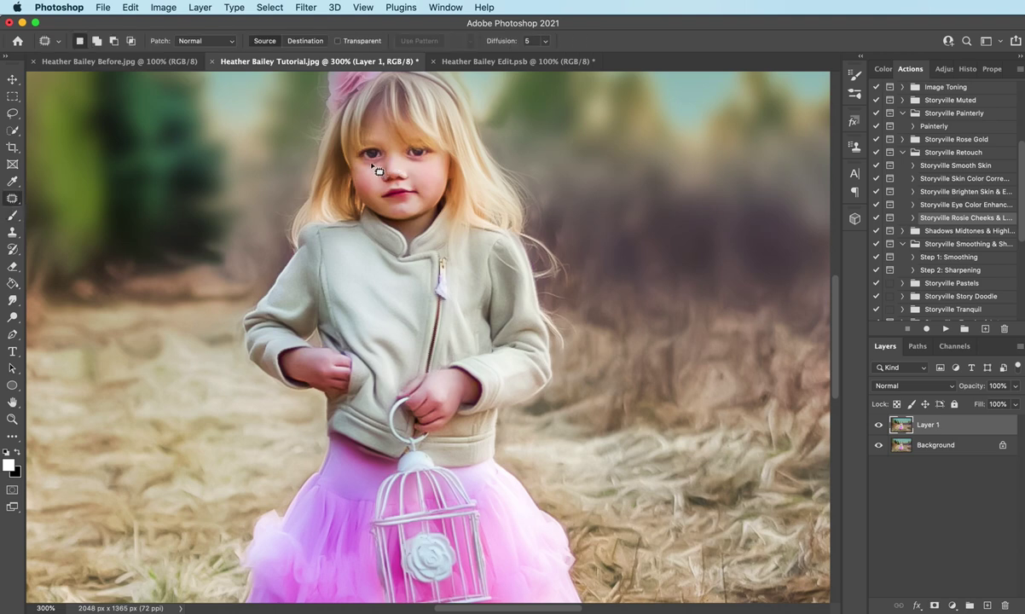
{"action": "mouse_move", "coordinate": [367, 162]}
{"action": "left_mouse_down"}
{"action": "mouse_move", "coordinate": [341, 167]}
{"action": "mouse_move", "coordinate": [361, 170]}
{"action": "mouse_move", "coordinate": [370, 156]}
{"action": "mouse_move", "coordinate": [372, 164]}
{"action": "left_mouse_up"}
{"action": "key", "text": "super+d"}
{"action": "mouse_move", "coordinate": [377, 166]}
{"action": "left_mouse_down"}
{"action": "mouse_move", "coordinate": [350, 157]}
{"action": "mouse_move", "coordinate": [377, 166]}
{"action": "left_mouse_up"}
{"action": "key", "text": "super+d"}
{"action": "mouse_move", "coordinate": [361, 164]}
{"action": "left_mouse_down"}
{"action": "mouse_move", "coordinate": [378, 164]}
{"action": "mouse_move", "coordinate": [373, 171]}
{"action": "left_mouse_up"}
{"action": "key", "text": "super+d"}
{"action": "key", "text": "super+d"}
Patch the skin under the girl's other eye and clear the selection.
{"action": "mouse_move", "coordinate": [410, 160]}
{"action": "left_mouse_down"}
{"action": "mouse_move", "coordinate": [408, 171]}
{"action": "mouse_move", "coordinate": [422, 174]}
{"action": "mouse_move", "coordinate": [427, 159]}
{"action": "mouse_move", "coordinate": [418, 162]}
{"action": "mouse_move", "coordinate": [441, 175]}
{"action": "left_mouse_up"}
{"action": "key", "text": "super+d"}
{"action": "mouse_move", "coordinate": [422, 167]}
{"action": "left_mouse_down"}
{"action": "mouse_move", "coordinate": [410, 157]}
{"action": "mouse_move", "coordinate": [426, 170]}
{"action": "mouse_move", "coordinate": [418, 173]}
{"action": "left_mouse_up"}
{"action": "key", "text": "super+d"}
Set the patched Layer 1's opacity to 69% and view the whole image at 100%.
{"action": "left_click_drag", "start_coordinate": [989, 391], "coordinate": [956, 395]}
{"action": "left_click", "coordinate": [894, 428]}
{"action": "key", "text": "super+1"}
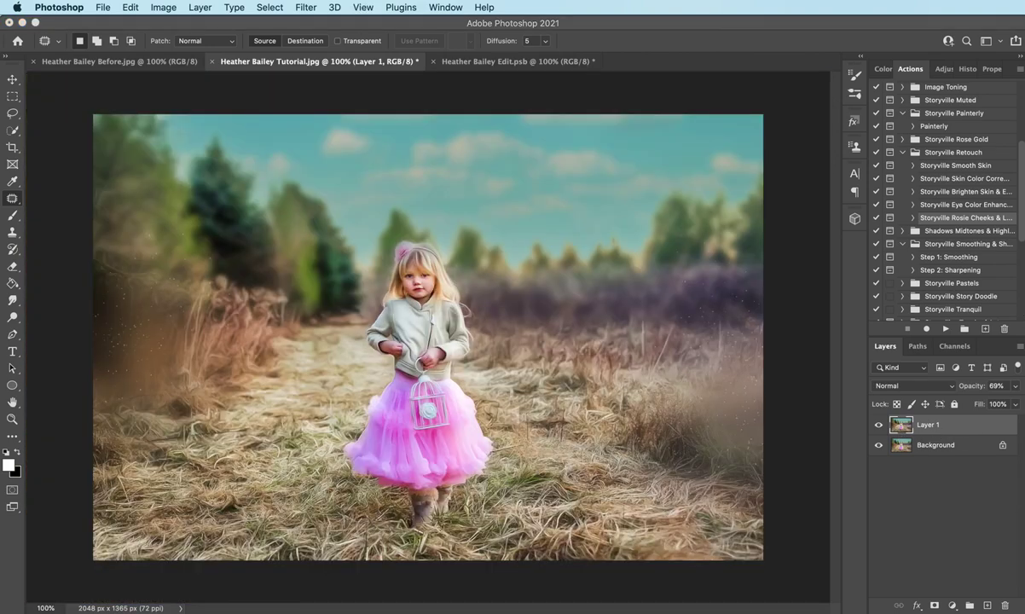
Switch to Finder, place Storyville Sun 2.jpg into the portrait and set its blend mode to Screen.
{"action": "key", "text": "super+Tab"}
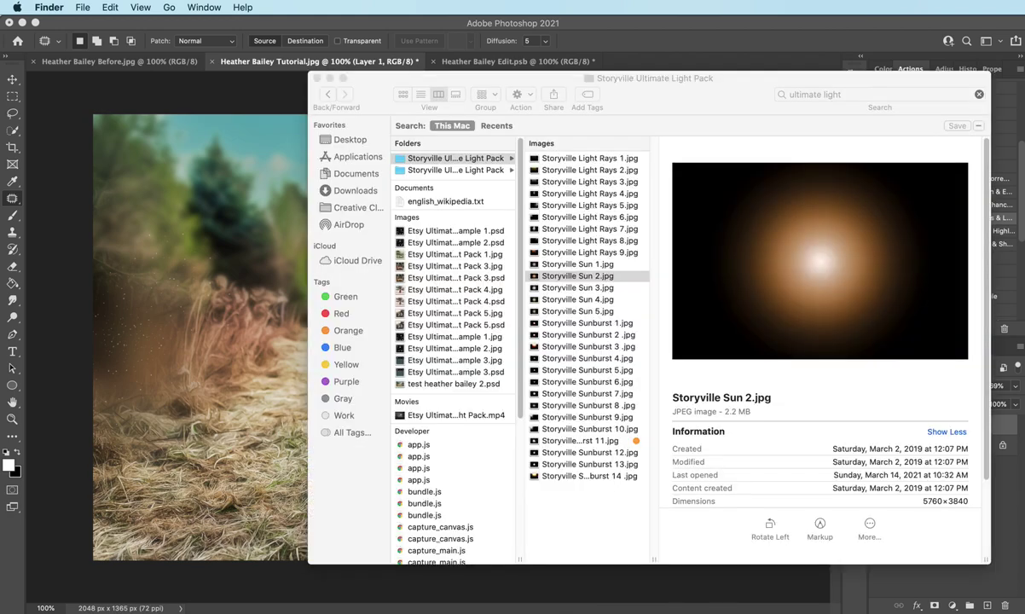
{"action": "left_click_drag", "start_coordinate": [597, 276], "coordinate": [573, 213]}
{"action": "left_click", "coordinate": [891, 386]}
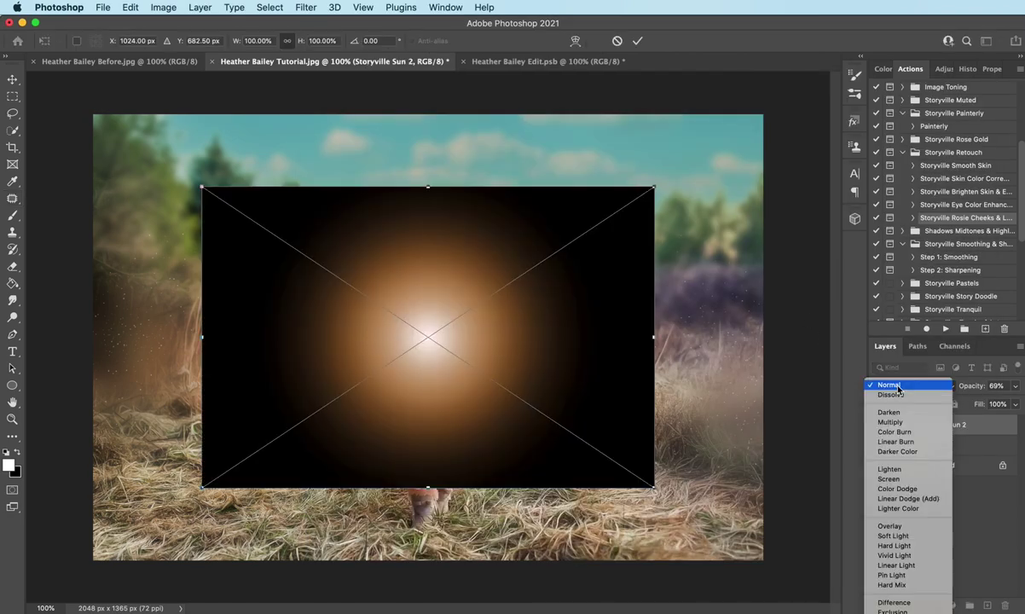
{"action": "left_click", "coordinate": [889, 479]}
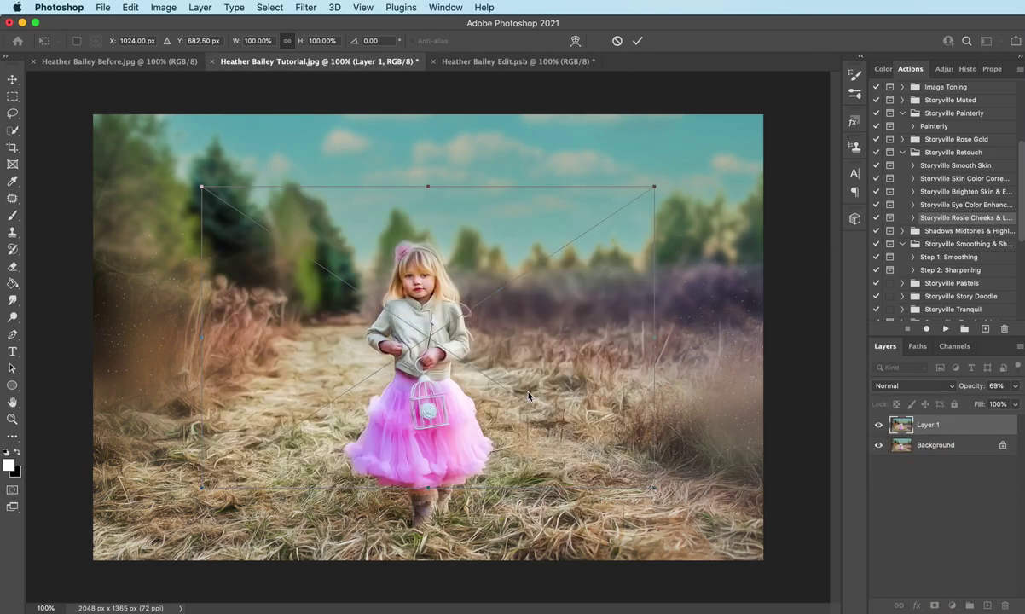
Shrink the placed sun and position its glow on the horizon just to the right of the girl's head.
{"action": "left_click_drag", "start_coordinate": [544, 396], "coordinate": [648, 312]}
{"action": "left_click_drag", "start_coordinate": [756, 265], "coordinate": [587, 244]}
{"action": "left_click_drag", "start_coordinate": [577, 287], "coordinate": [633, 269]}
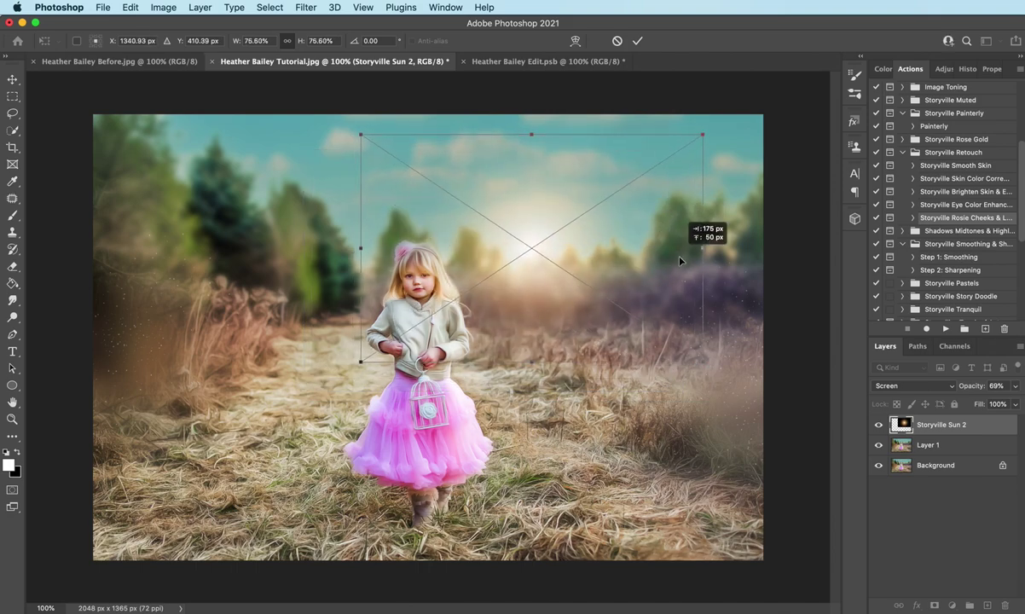
{"action": "left_click_drag", "start_coordinate": [703, 247], "coordinate": [641, 270]}
{"action": "left_click_drag", "start_coordinate": [639, 268], "coordinate": [641, 267]}
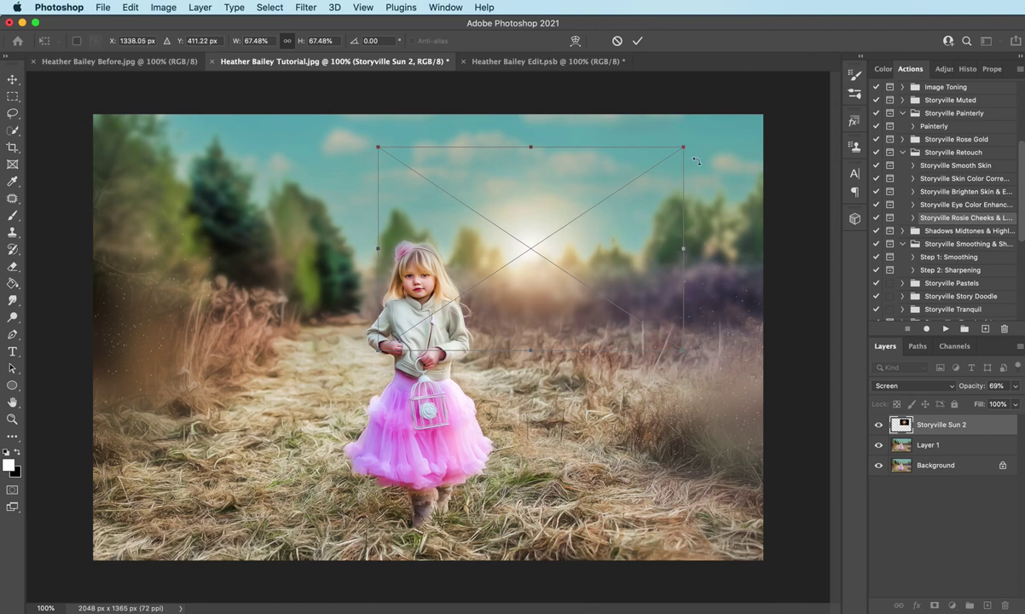
{"action": "left_click_drag", "start_coordinate": [685, 147], "coordinate": [661, 183]}
{"action": "left_click_drag", "start_coordinate": [615, 254], "coordinate": [620, 250]}
{"action": "key", "text": "Return"}
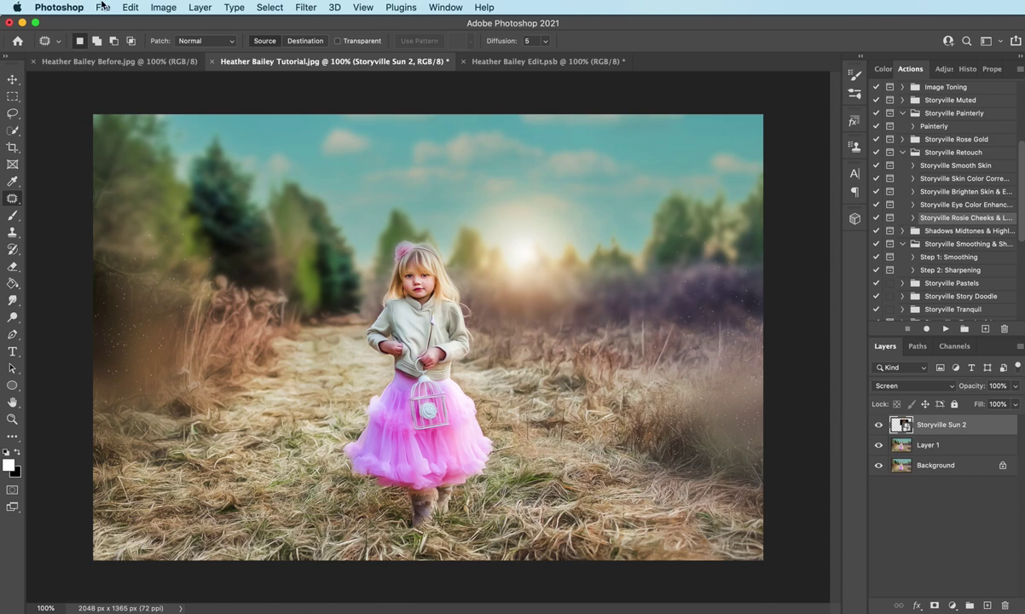
Apply a Gaussian Blur with a 43 px radius to Storyville Sun 2 and set the layer's opacity to 100%.
{"action": "left_click", "coordinate": [306, 7]}
{"action": "mouse_move", "coordinate": [337, 183]}
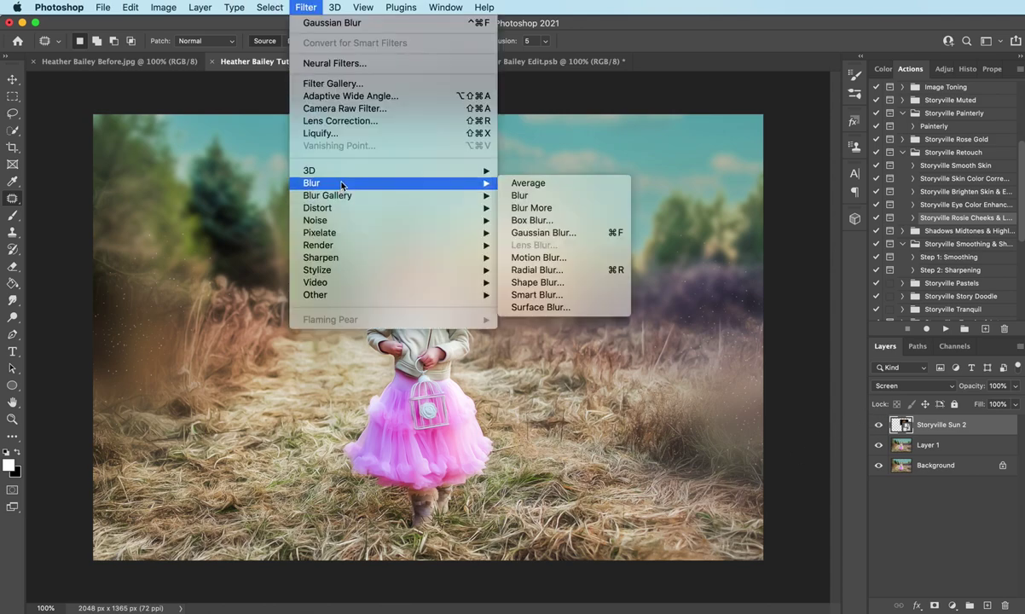
{"action": "left_click", "coordinate": [544, 233]}
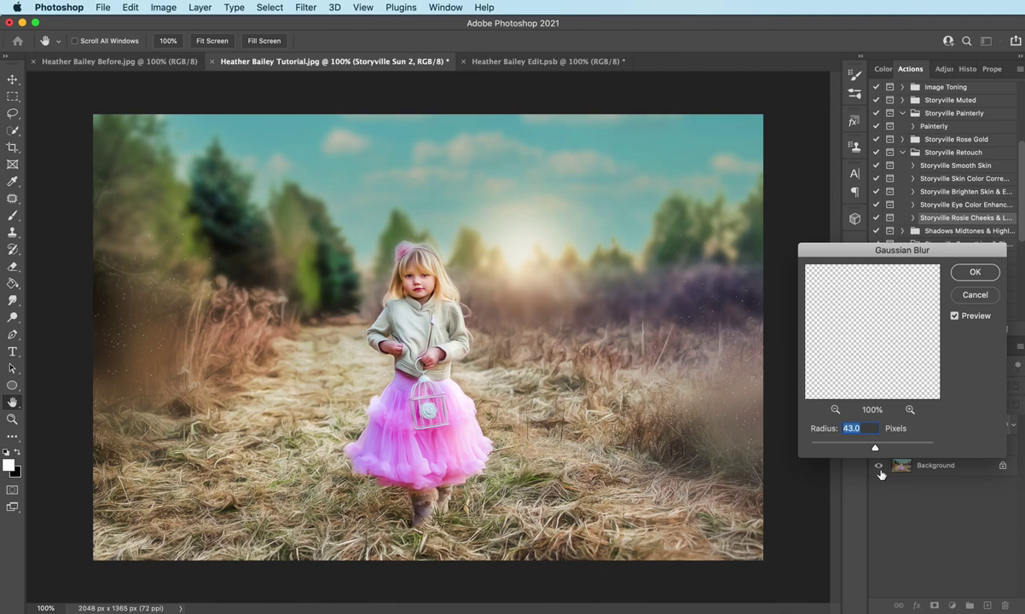
{"action": "key", "text": "Return"}
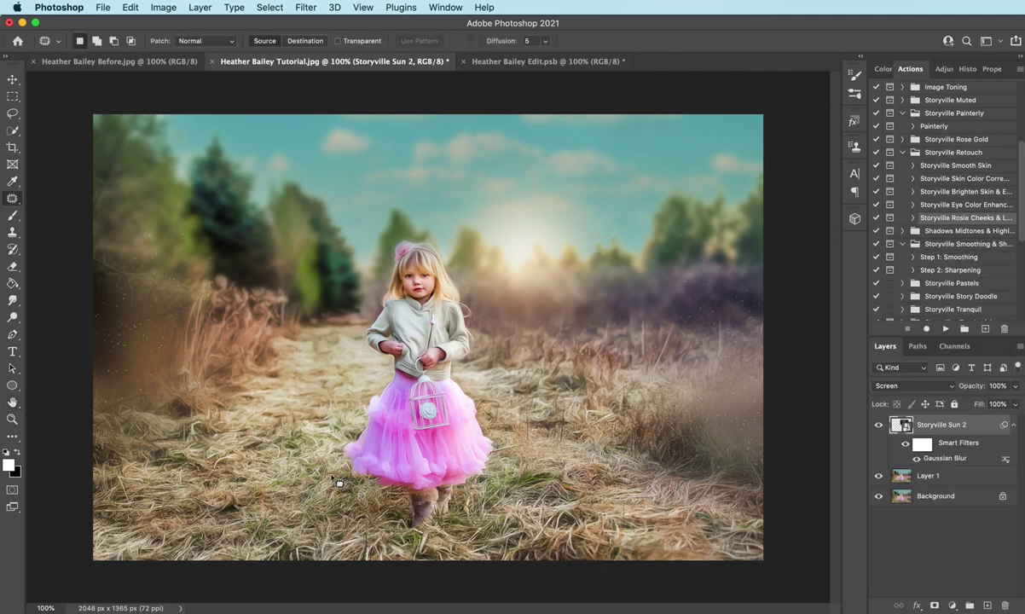
Switch to Finder, search this Mac for "custom flare" and open a Storyville Custom Flares folder.
{"action": "key", "text": "super+Tab"}
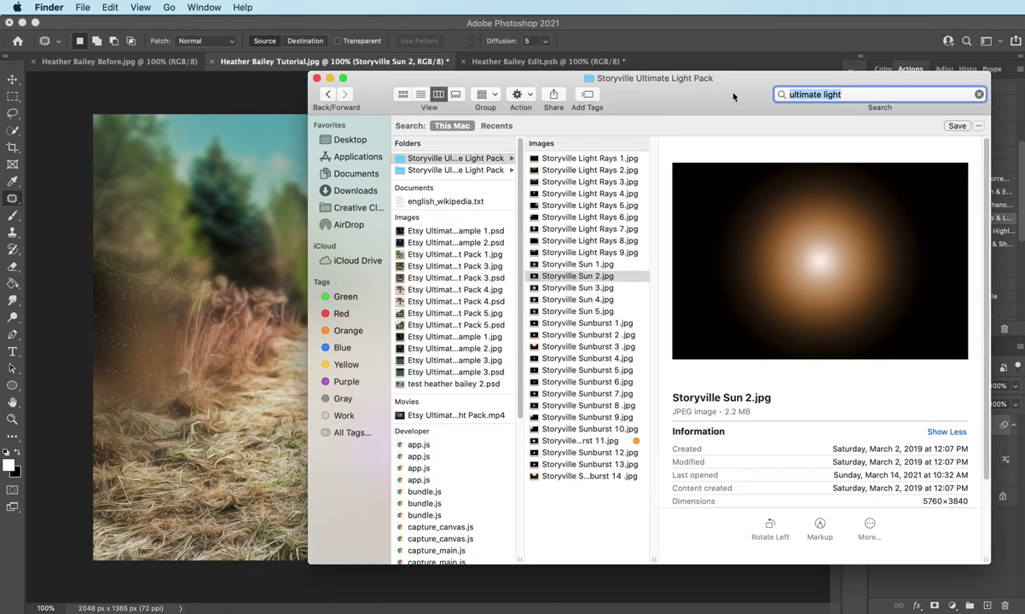
{"action": "type", "text": "custom cf"}
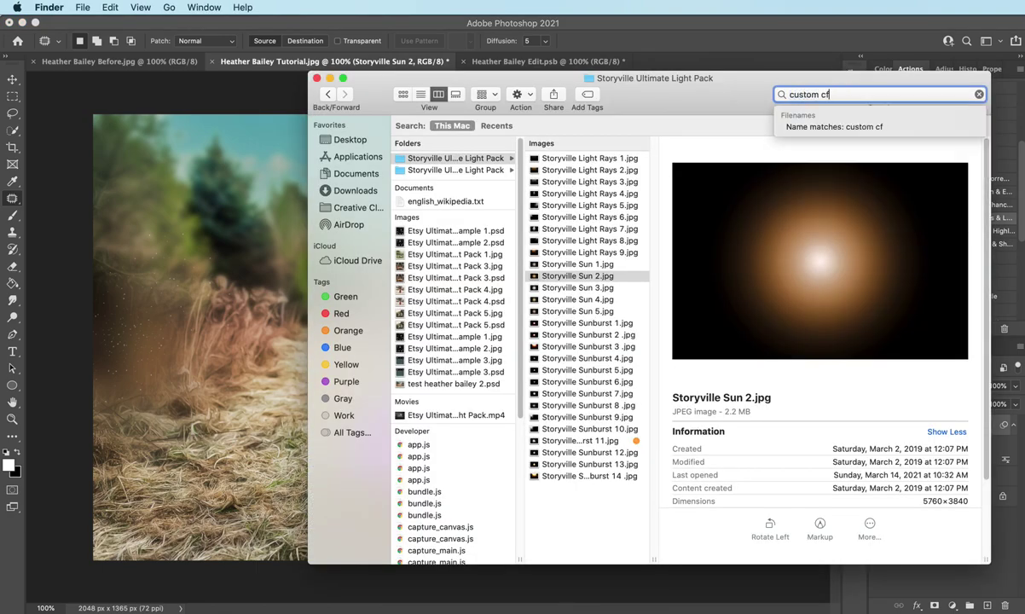
{"action": "key", "text": "BackSpace"}
{"action": "key", "text": "BackSpace"}
{"action": "type", "text": "flare"}
{"action": "key", "text": "Return"}
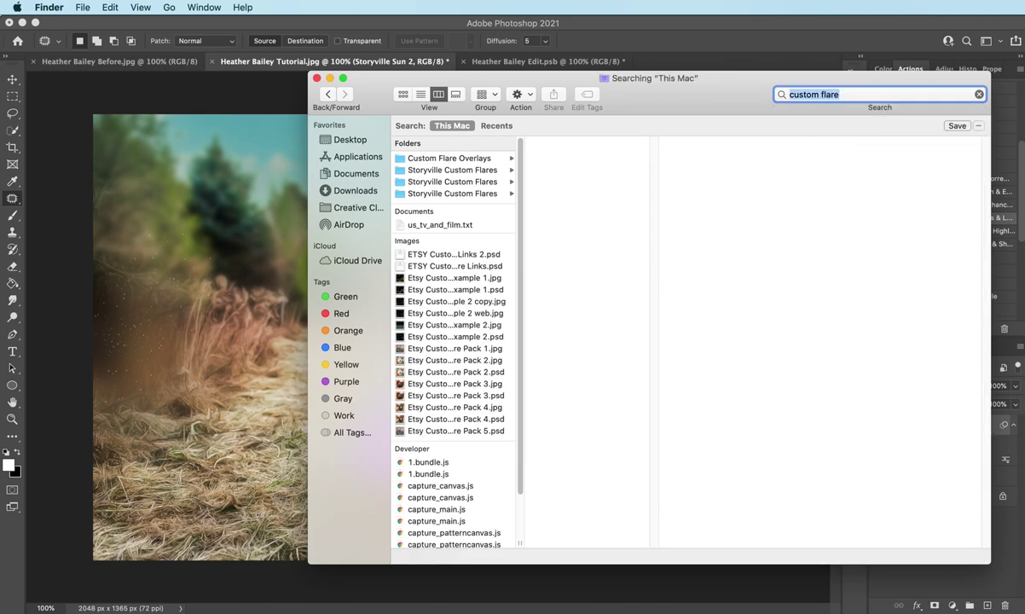
{"action": "left_click", "coordinate": [437, 170]}
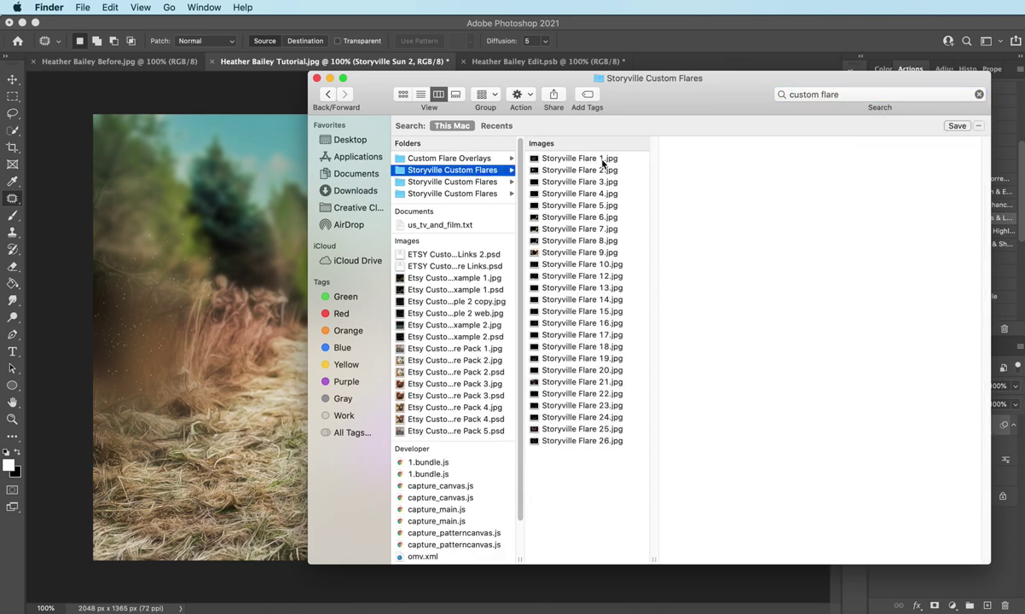
Place Storyville Flare 5.jpg into the portrait and set its blend mode to Screen.
{"action": "left_click", "coordinate": [613, 207]}
{"action": "left_click_drag", "start_coordinate": [613, 207], "coordinate": [519, 343]}
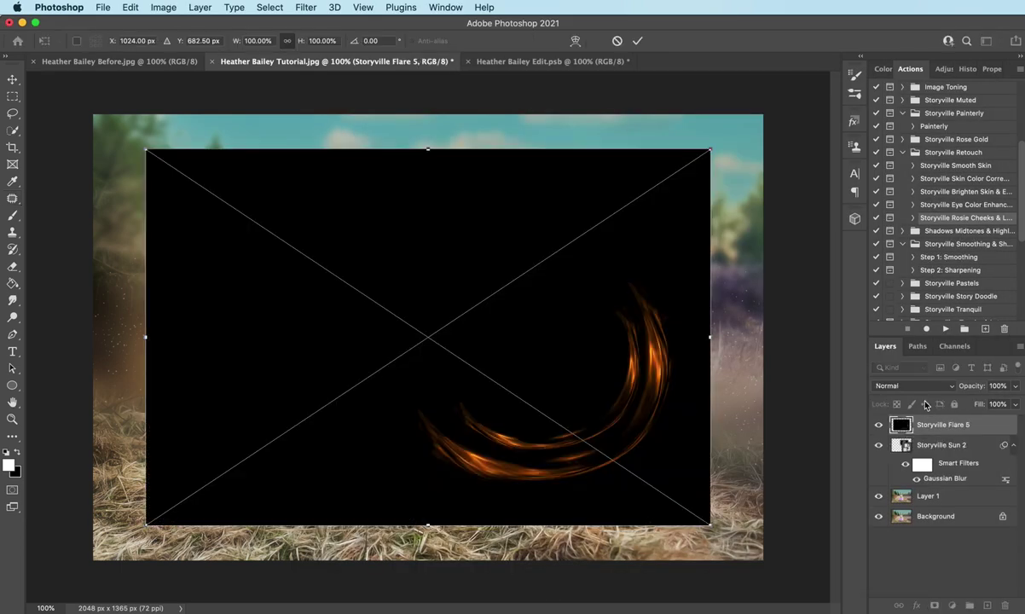
{"action": "left_click", "coordinate": [914, 387]}
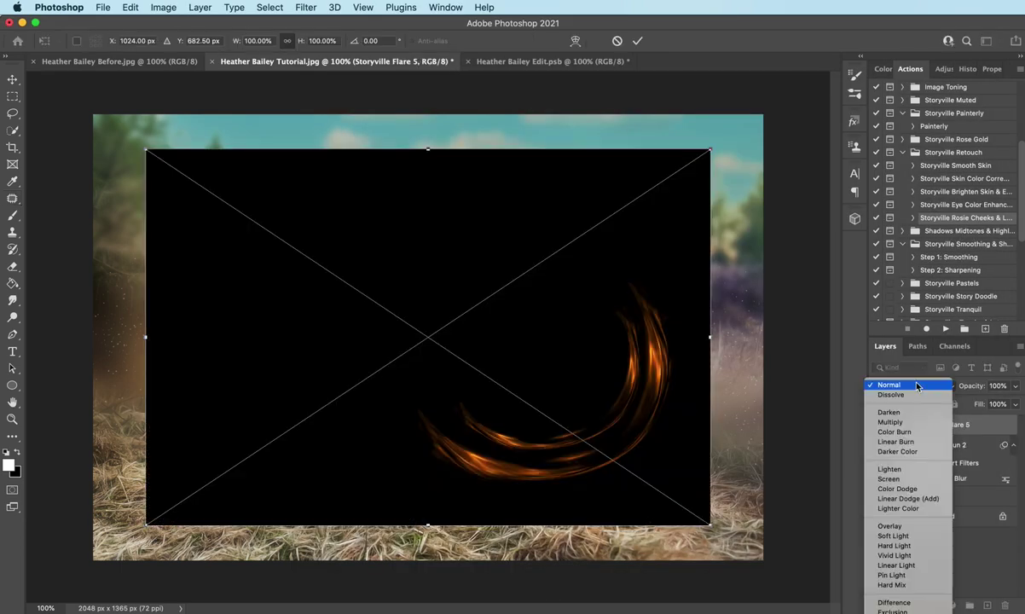
{"action": "left_click", "coordinate": [906, 477]}
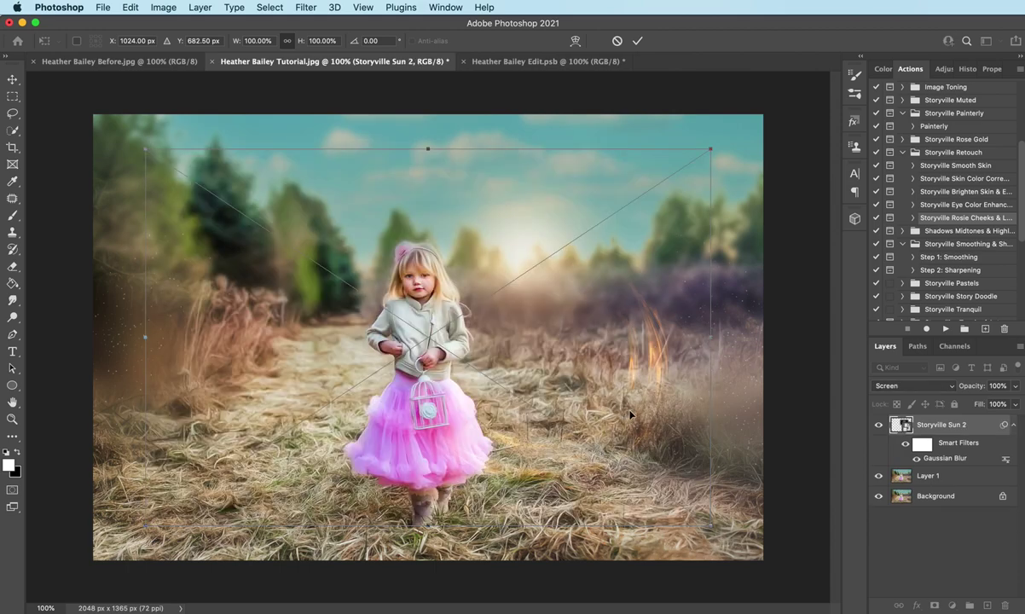
Scale the flare to about 115%, rotate it about -5° and position its curve around the girl's boots and right side of her skirt.
{"action": "left_click_drag", "start_coordinate": [670, 395], "coordinate": [638, 366]}
{"action": "left_click_drag", "start_coordinate": [703, 325], "coordinate": [697, 293]}
{"action": "left_click_drag", "start_coordinate": [587, 386], "coordinate": [598, 414]}
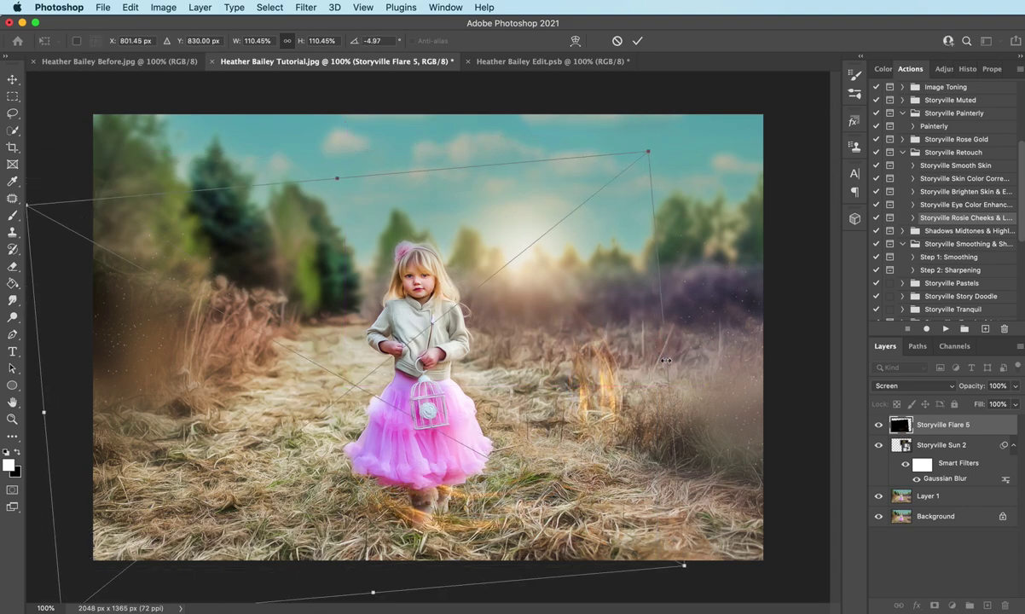
{"action": "left_click_drag", "start_coordinate": [670, 354], "coordinate": [627, 345]}
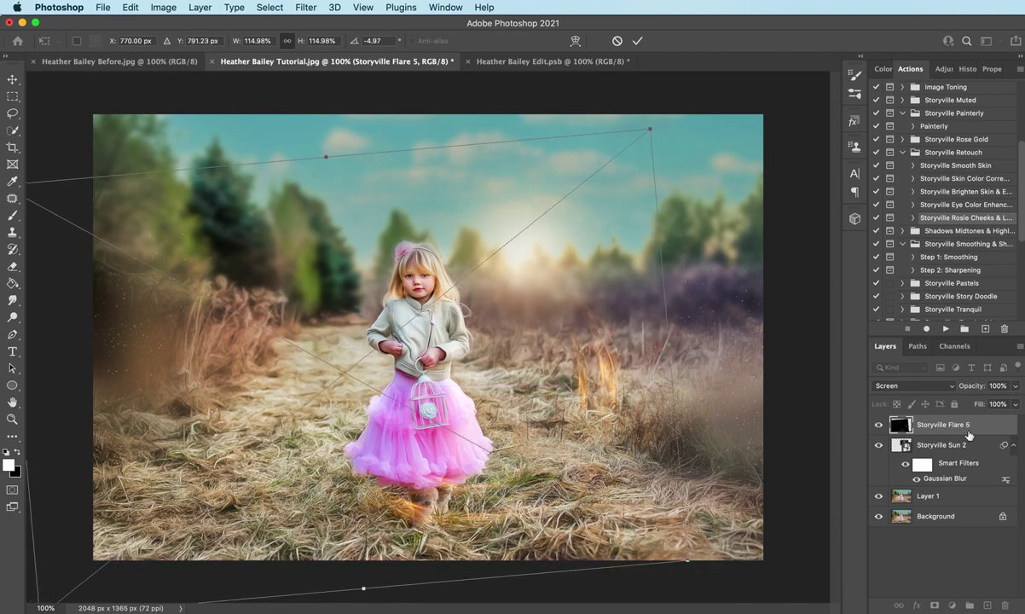
{"action": "key", "text": "Return"}
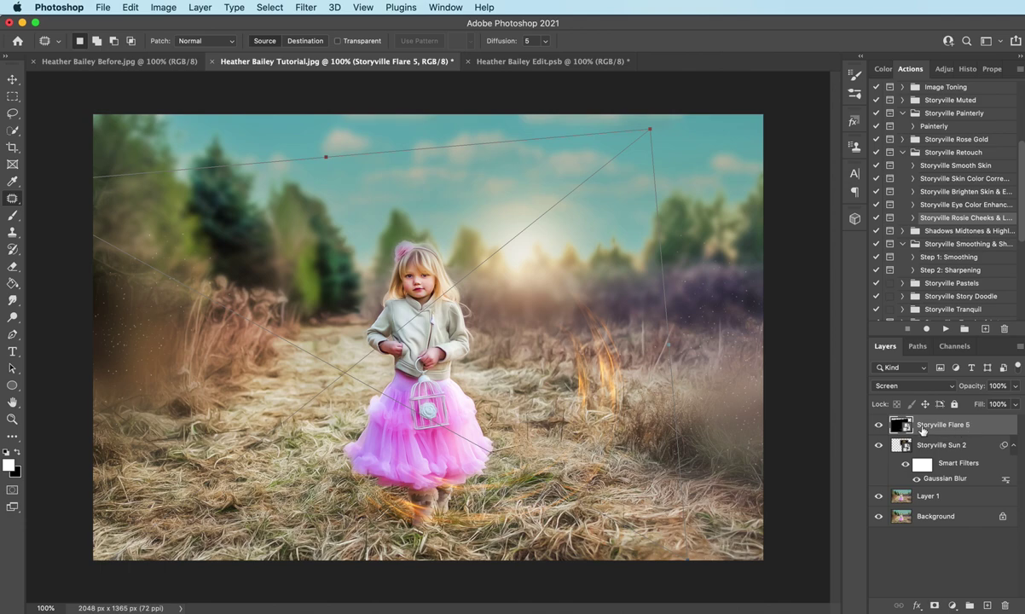
Apply a Gaussian Blur with a 4 px radius to the Storyville Flare 5 layer.
{"action": "left_click", "coordinate": [300, 7]}
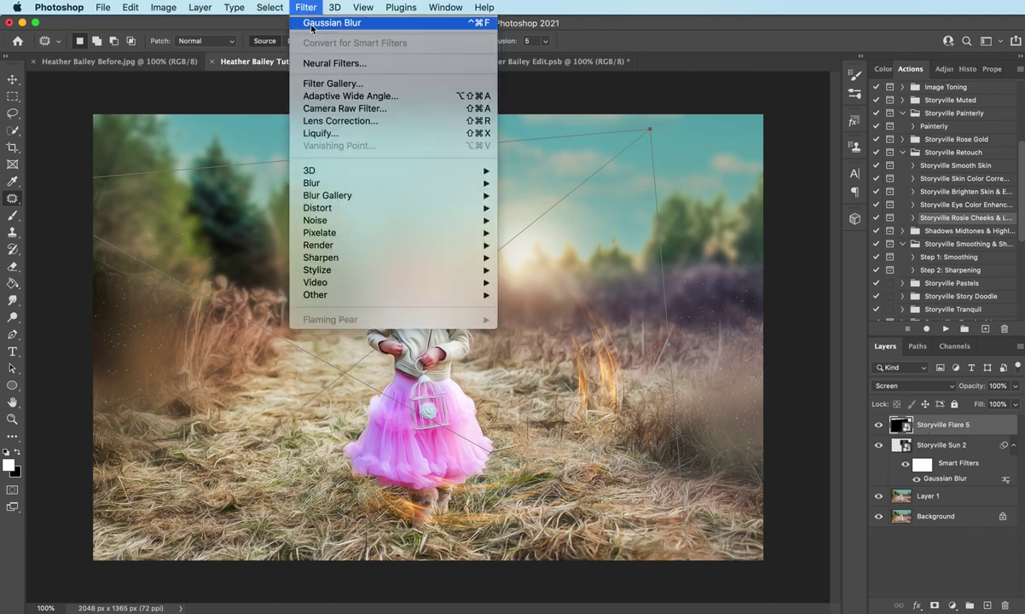
{"action": "mouse_move", "coordinate": [331, 185]}
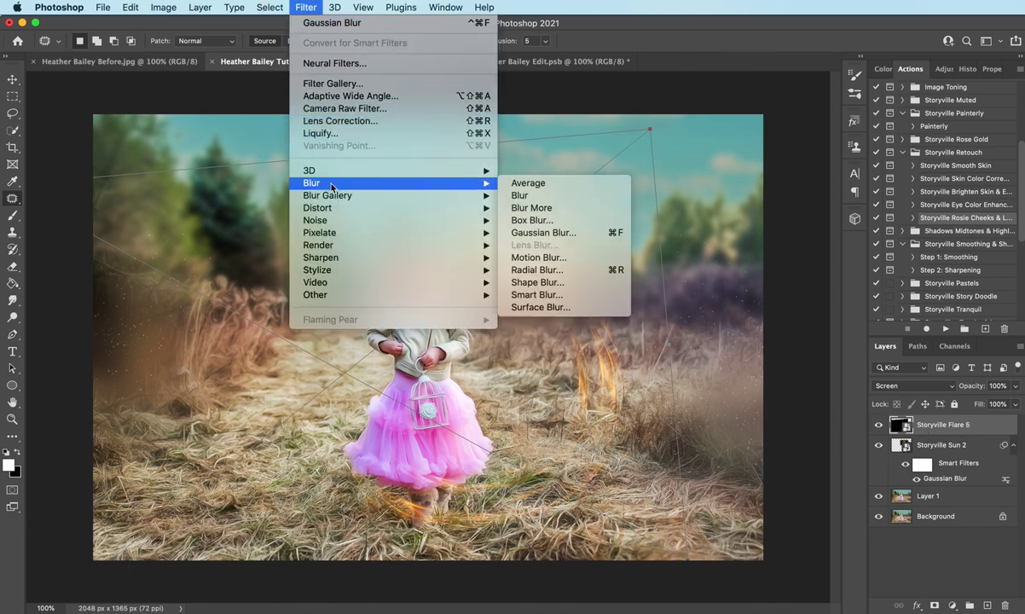
{"action": "left_click", "coordinate": [558, 239]}
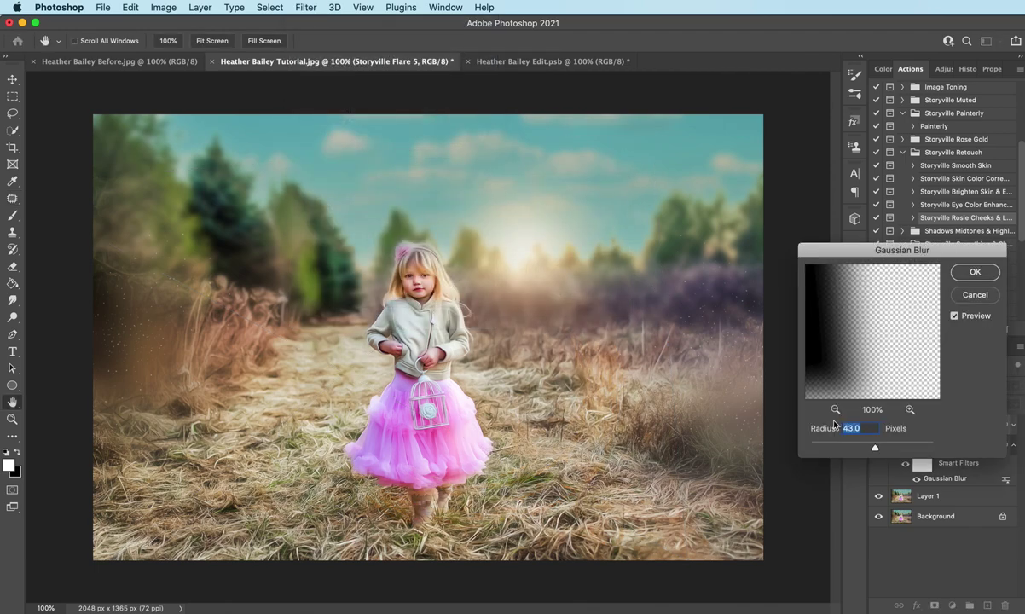
{"action": "left_click_drag", "start_coordinate": [878, 450], "coordinate": [838, 451]}
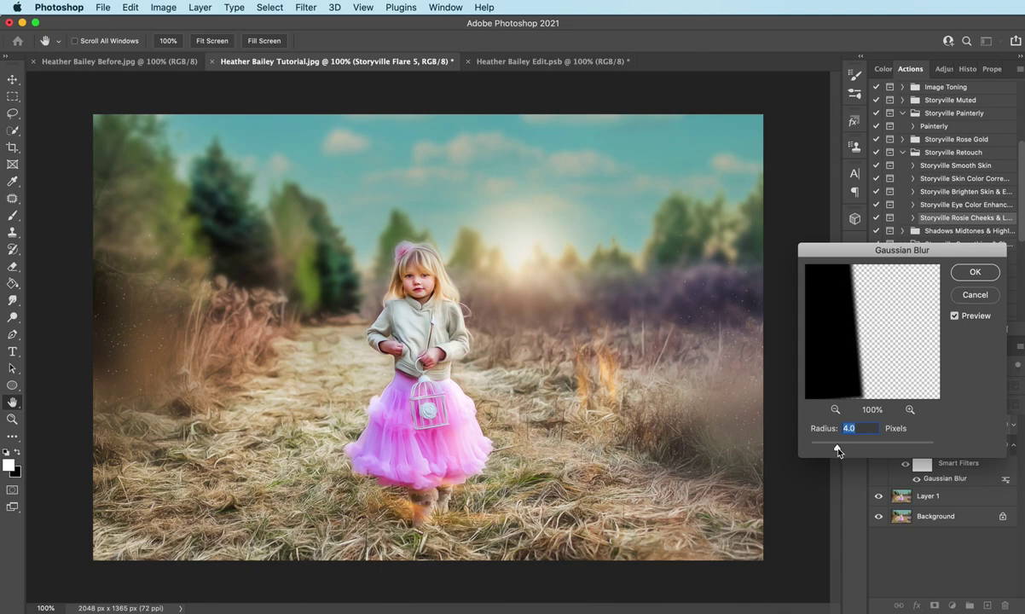
{"action": "left_click", "coordinate": [976, 273]}
{"action": "key", "text": "j"}
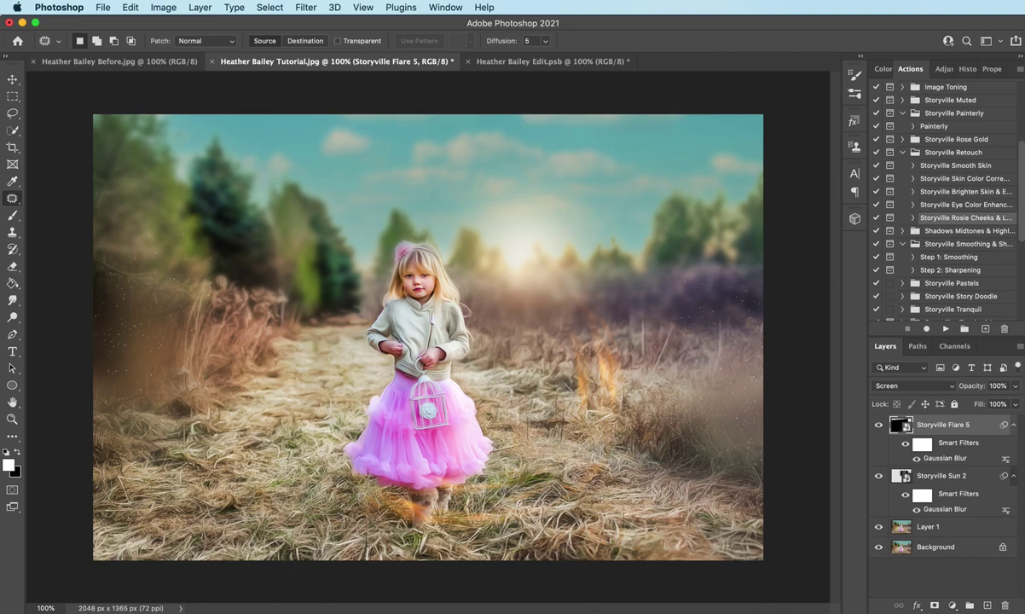
Add a Hue/Saturation adjustment clipped to the Storyville Flare 5 layer and set its saturation to -39.
{"action": "left_click", "coordinate": [945, 68]}
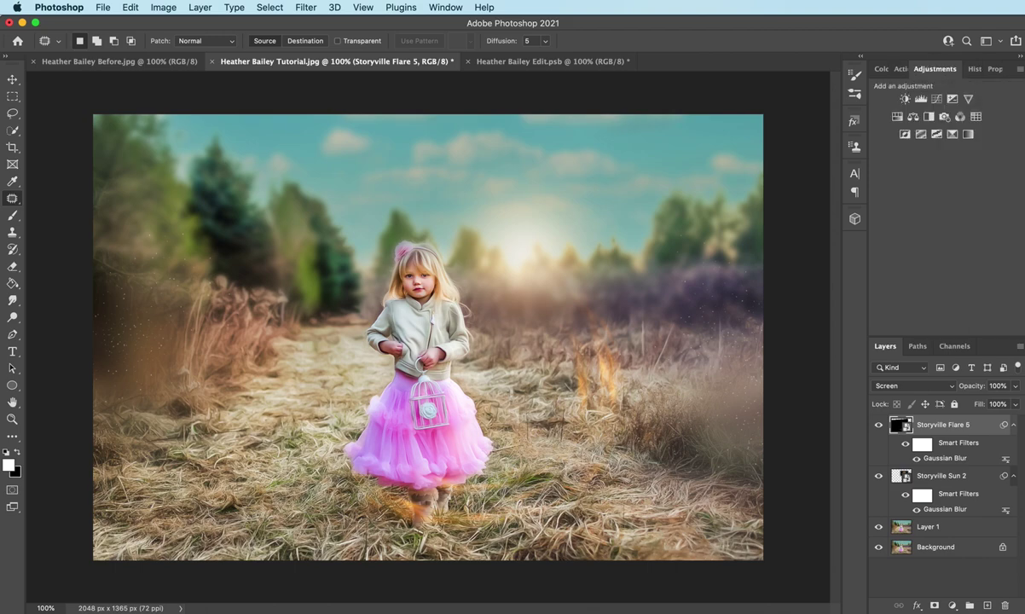
{"action": "left_click", "coordinate": [900, 116]}
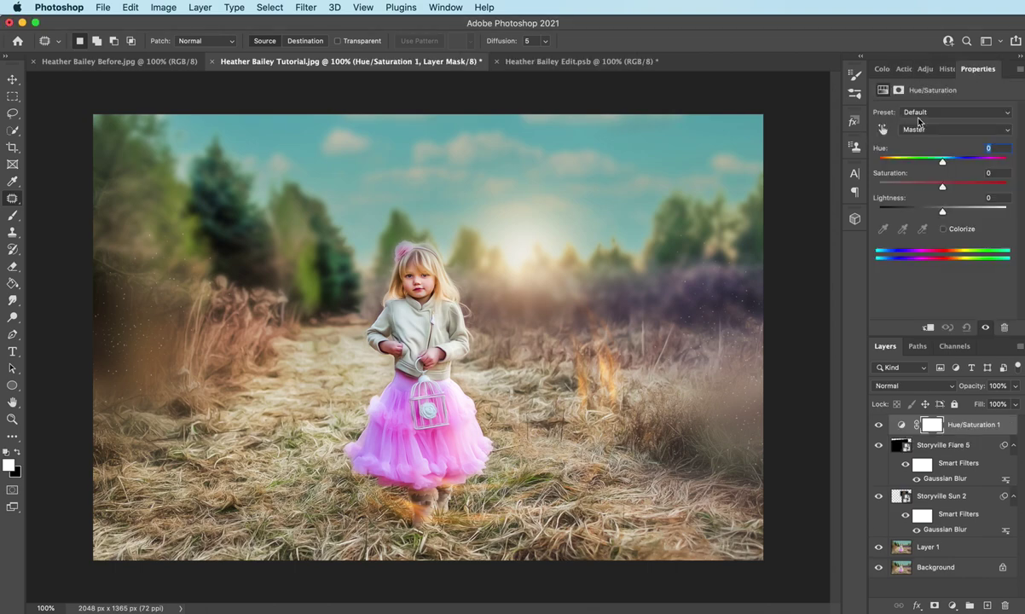
{"action": "left_click", "coordinate": [929, 328]}
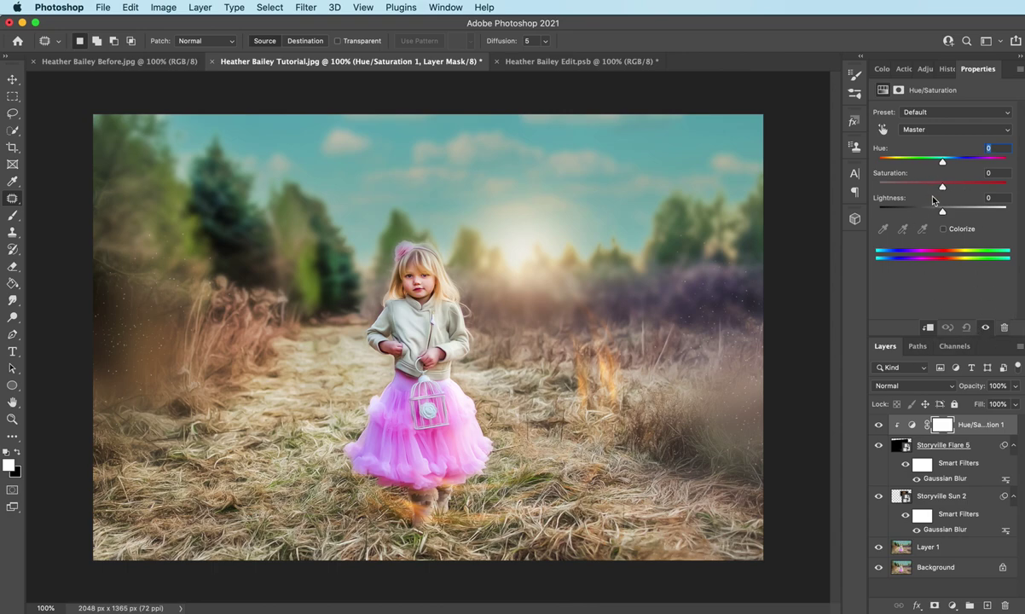
{"action": "left_click_drag", "start_coordinate": [943, 190], "coordinate": [920, 190]}
{"action": "left_click", "coordinate": [880, 445]}
{"action": "left_click", "coordinate": [880, 446]}
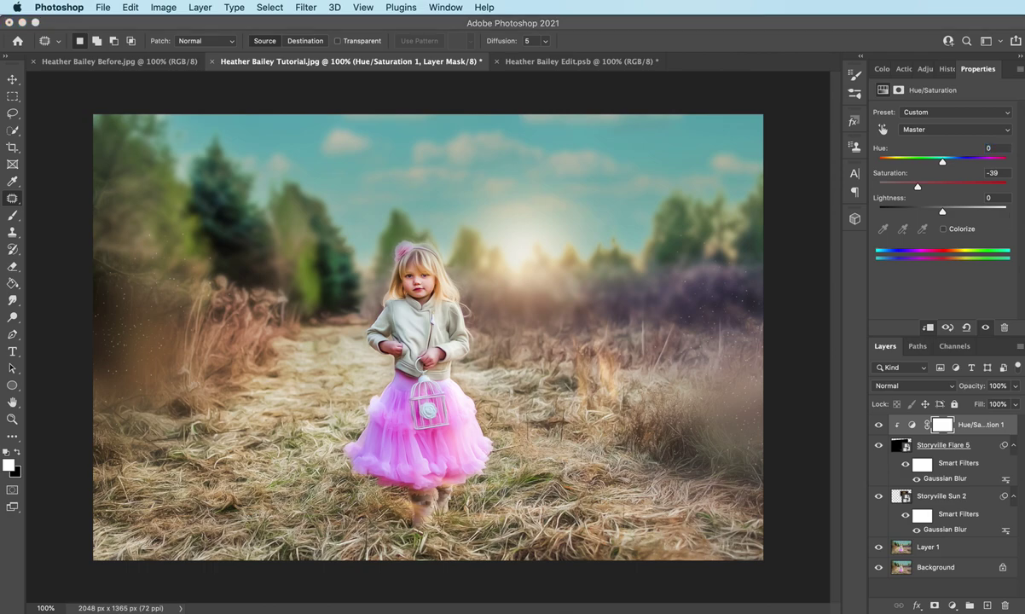
Add a second, unclipped Hue/Saturation adjustment, sample the girl's skirt and set the Magentas hue to +28.
{"action": "left_click", "coordinate": [927, 71]}
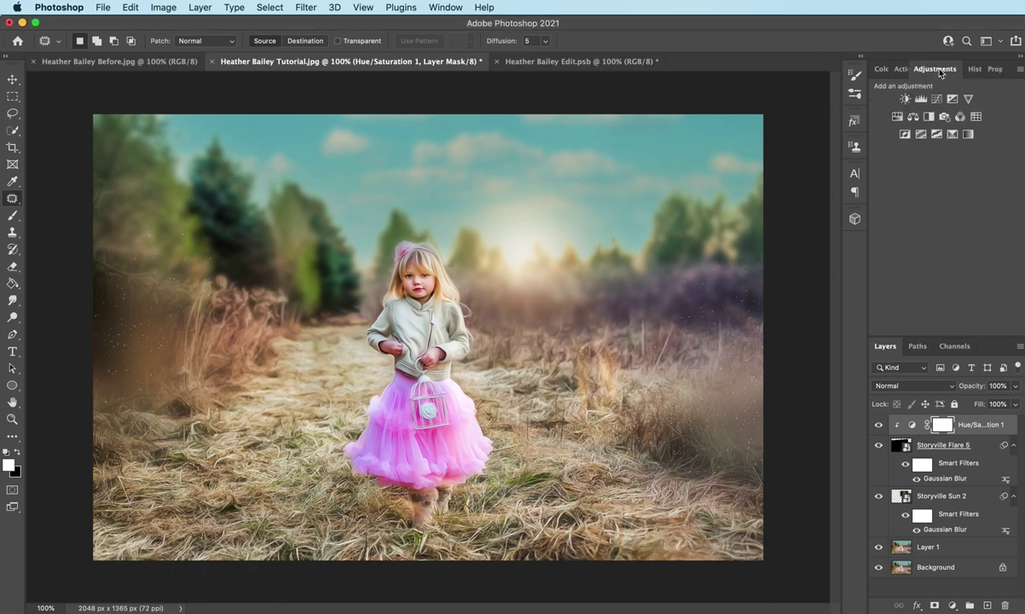
{"action": "left_click", "coordinate": [897, 116]}
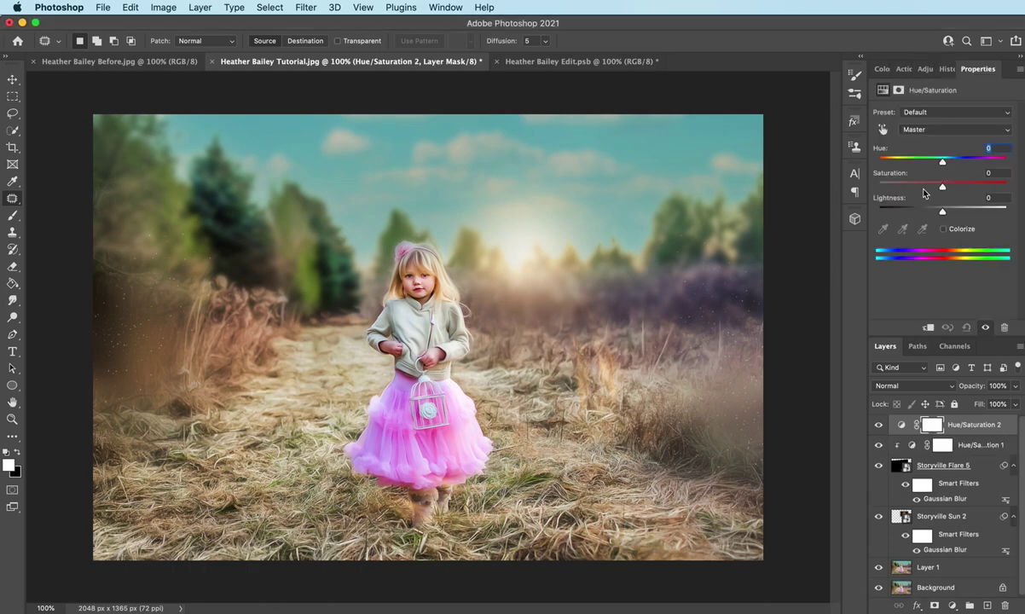
{"action": "left_click", "coordinate": [884, 130]}
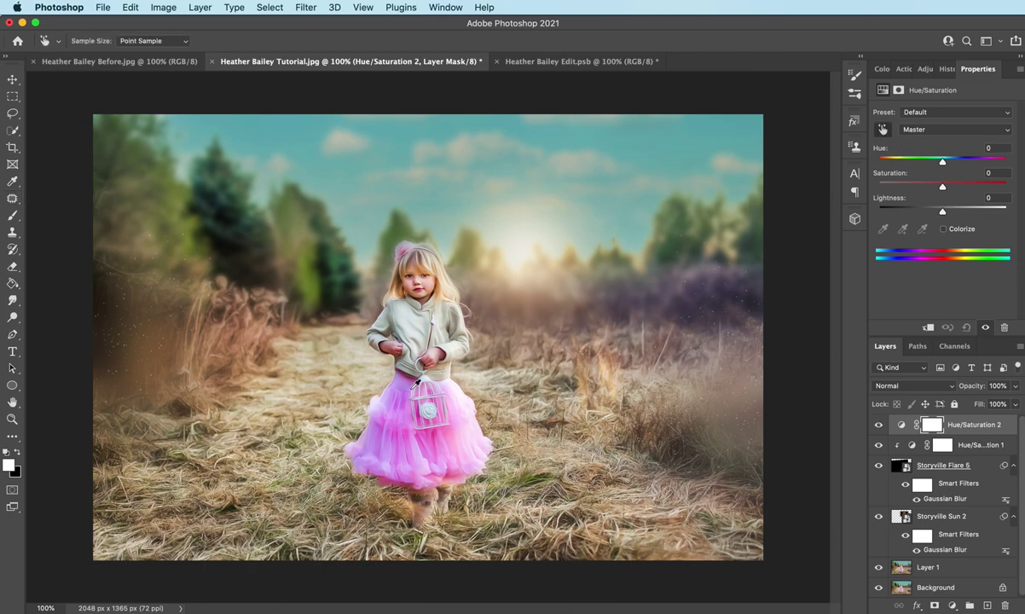
{"action": "left_click", "coordinate": [435, 437]}
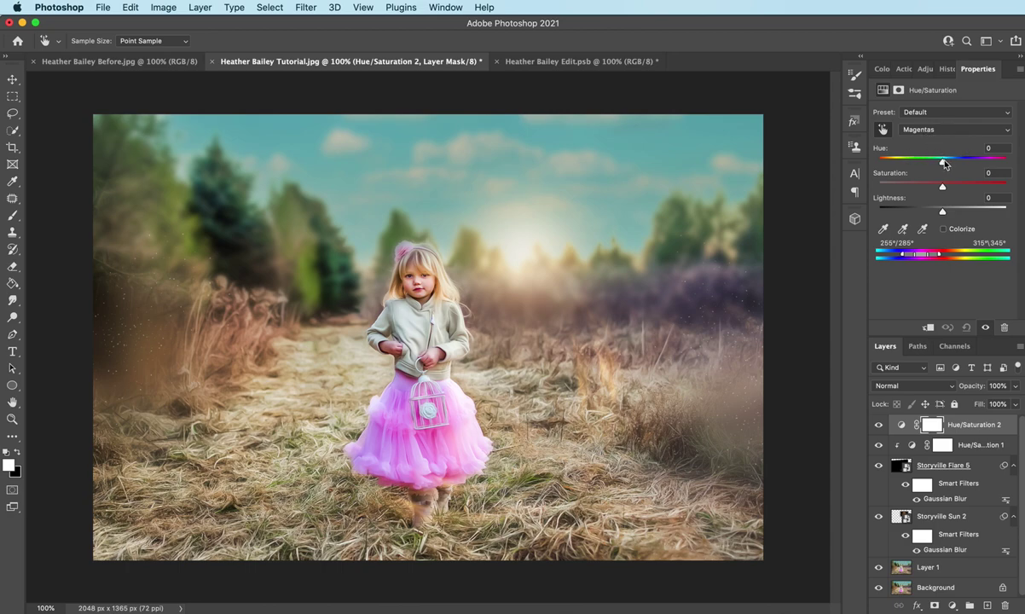
{"action": "left_click_drag", "start_coordinate": [944, 165], "coordinate": [966, 165]}
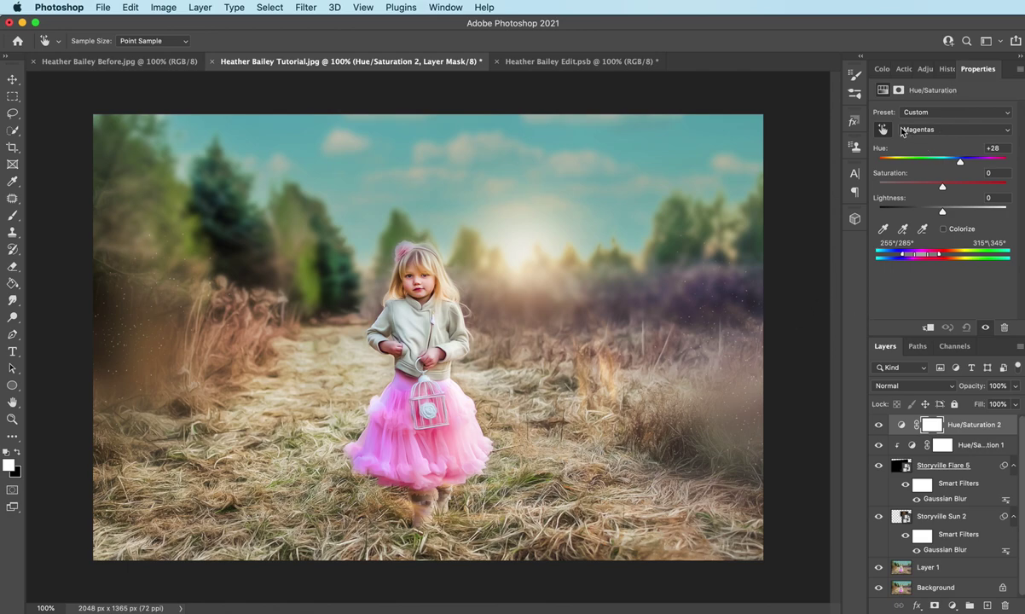
{"action": "key", "text": "j"}
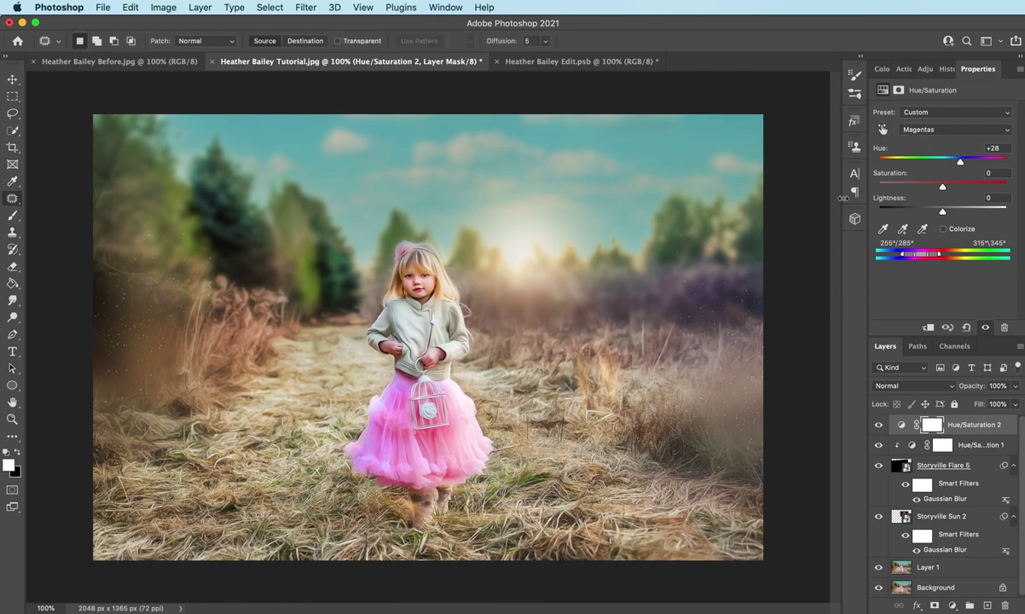
Set the Blues hue to +90 in the second Hue/Saturation adjustment to turn the purple parts of the skirt pink.
{"action": "left_click", "coordinate": [884, 130]}
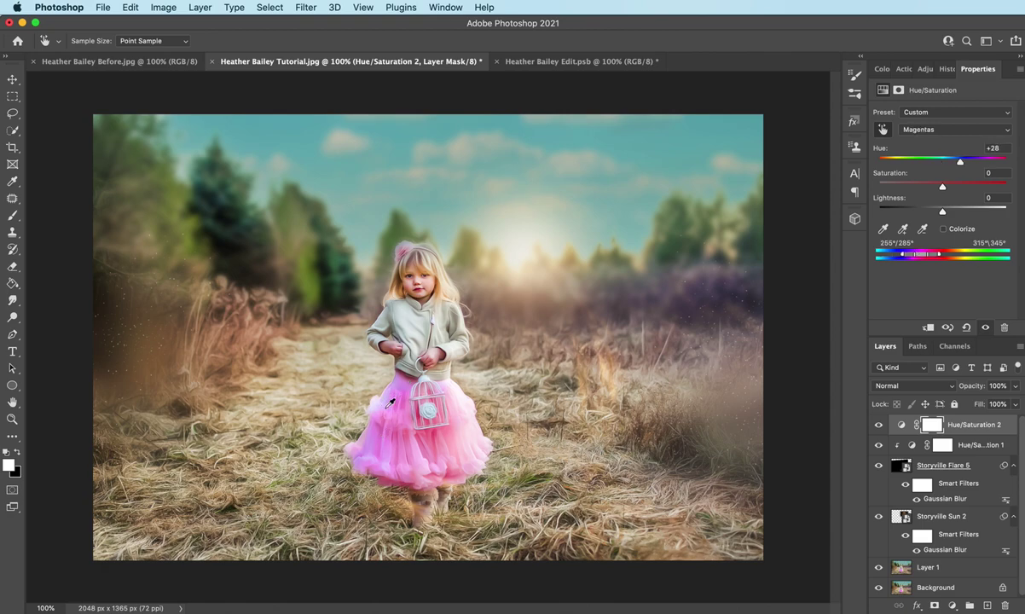
{"action": "left_click", "coordinate": [939, 130]}
{"action": "left_click", "coordinate": [946, 120]}
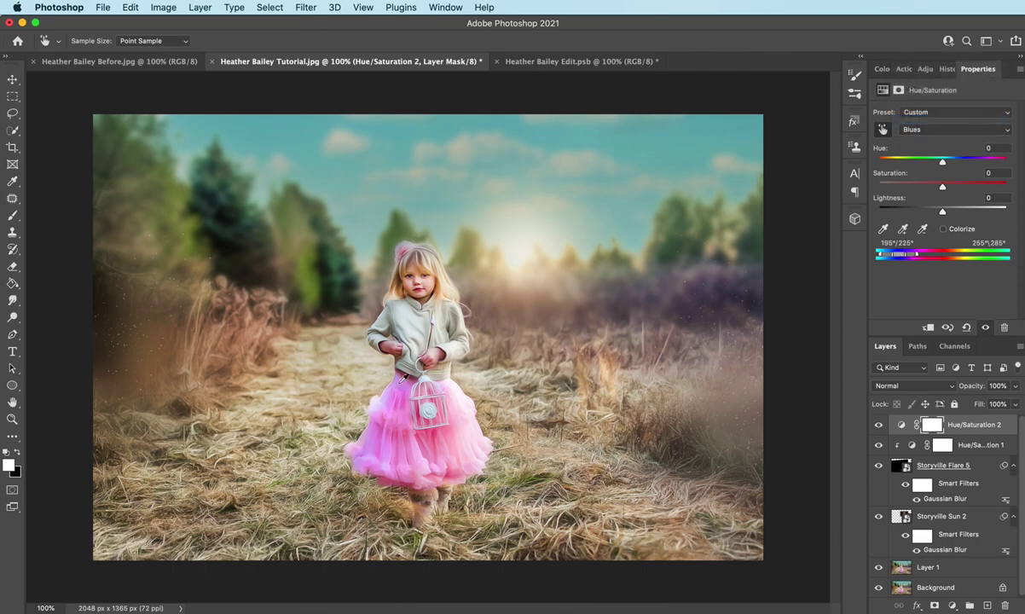
{"action": "left_click_drag", "start_coordinate": [943, 163], "coordinate": [985, 162]}
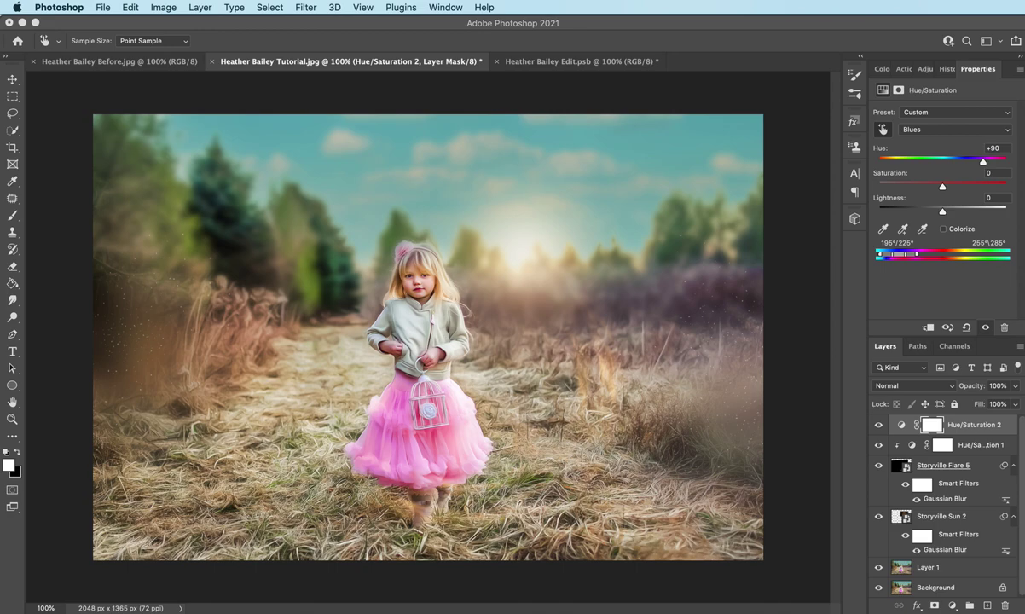
{"action": "left_click", "coordinate": [16, 453]}
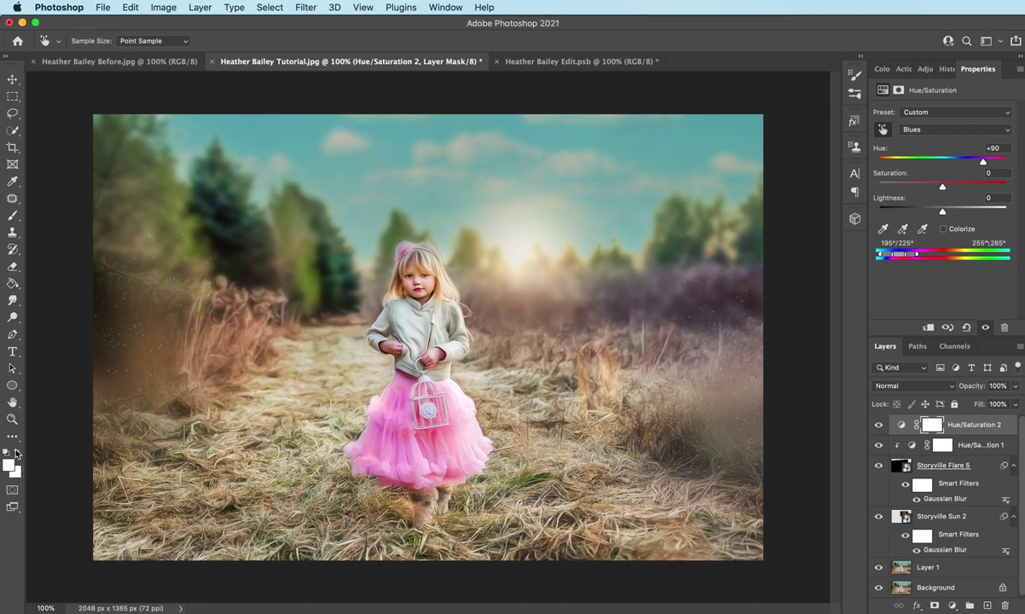
{"action": "key", "text": "d"}
{"action": "left_click", "coordinate": [953, 605]}
{"action": "left_click", "coordinate": [973, 281]}
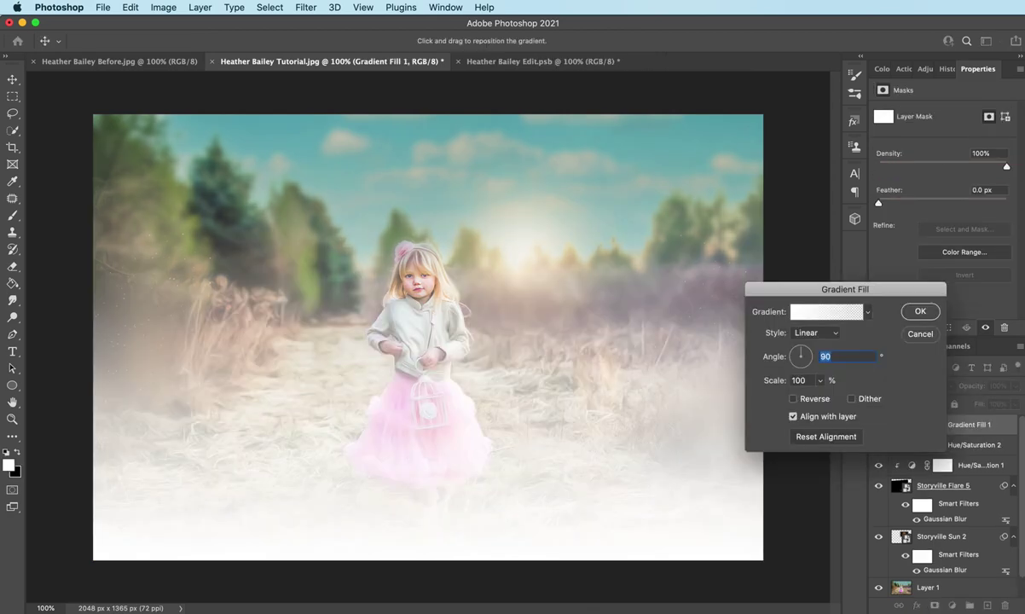
{"action": "left_click", "coordinate": [921, 334]}
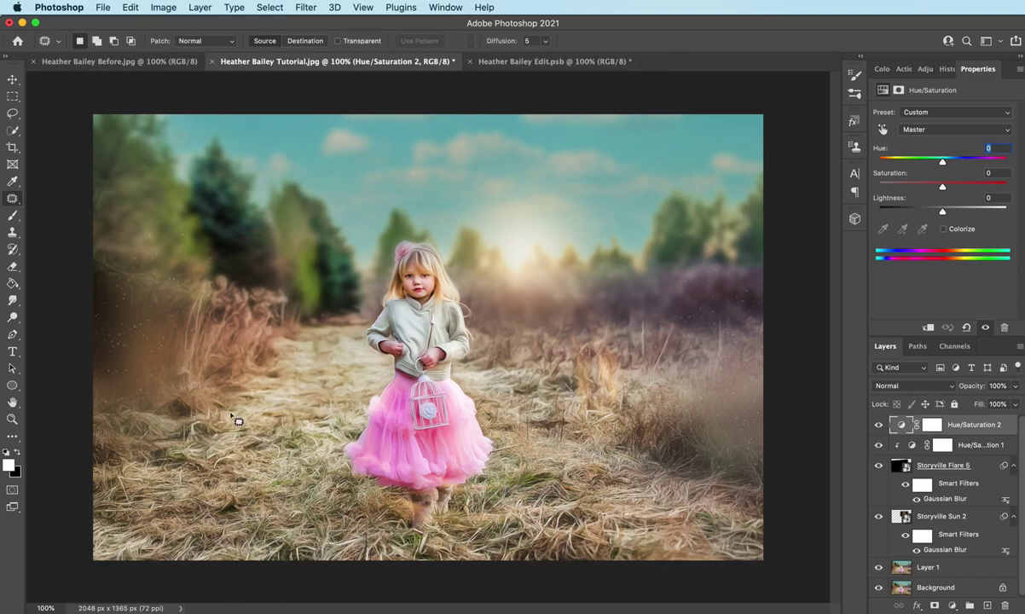
Add a reversed, radial black-to-transparent Gradient Fill layer as a vignette around the girl.
{"action": "left_click", "coordinate": [15, 452]}
{"action": "left_click", "coordinate": [981, 612]}
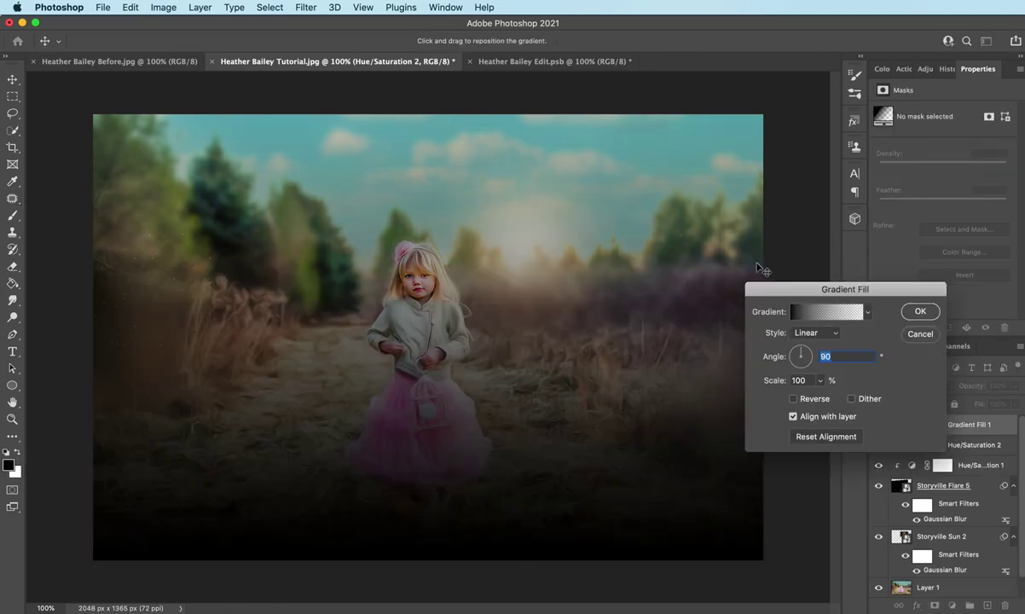
{"action": "left_click", "coordinate": [815, 332]}
{"action": "left_click", "coordinate": [811, 344]}
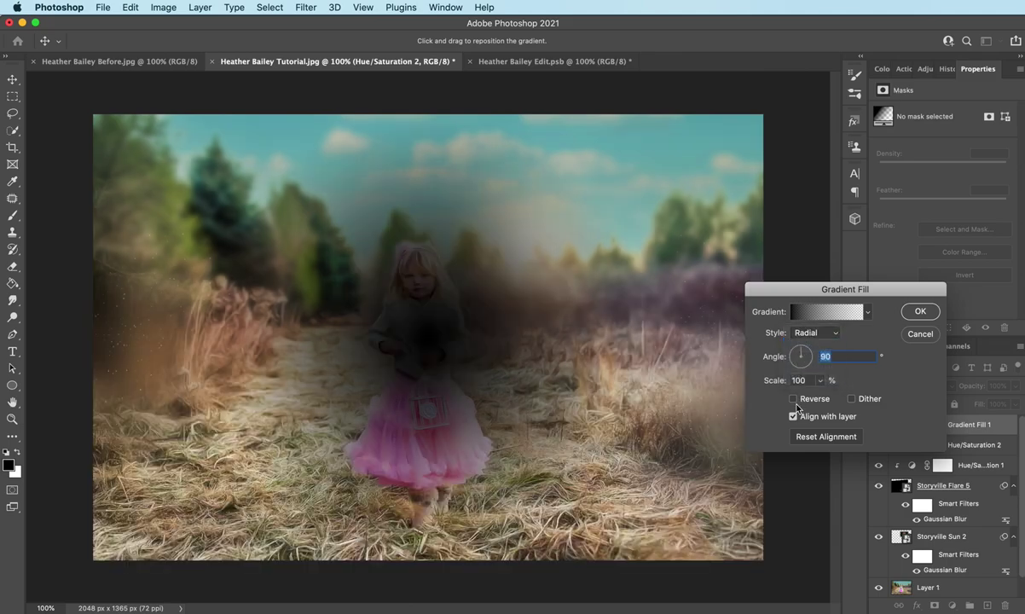
{"action": "left_click", "coordinate": [794, 400]}
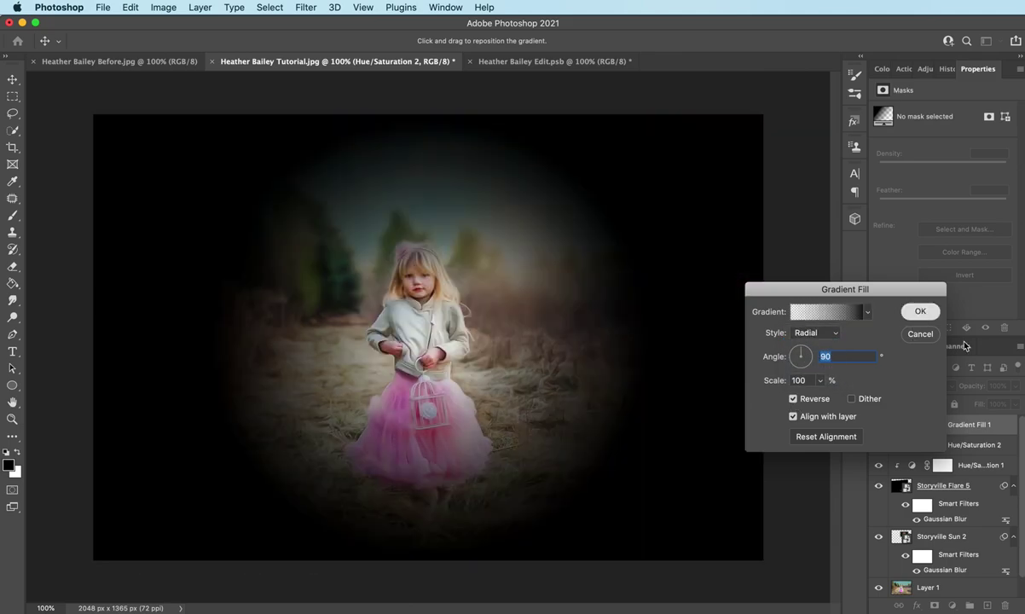
{"action": "key", "text": "Return"}
Set the gradient fill layer's blend mode to Soft Light and lower its opacity to 52%.
{"action": "left_click", "coordinate": [892, 386]}
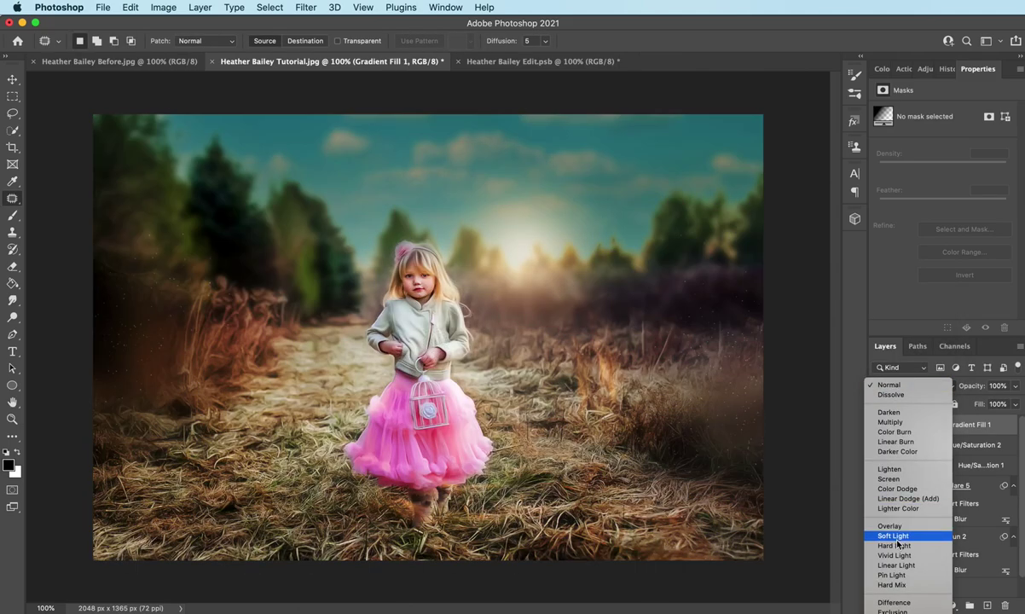
{"action": "left_click", "coordinate": [895, 538]}
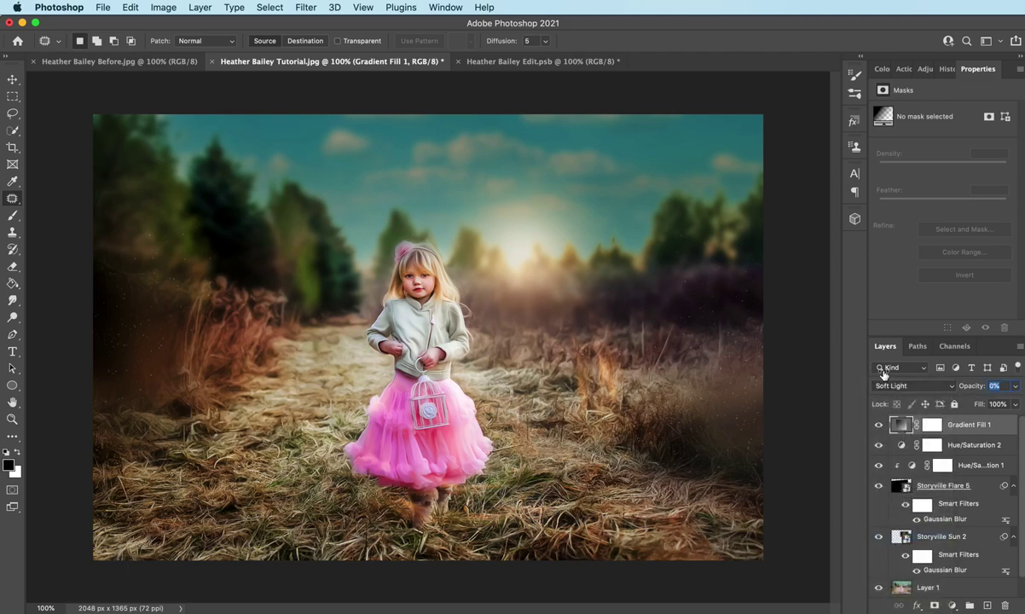
{"action": "left_click_drag", "start_coordinate": [883, 374], "coordinate": [913, 374]}
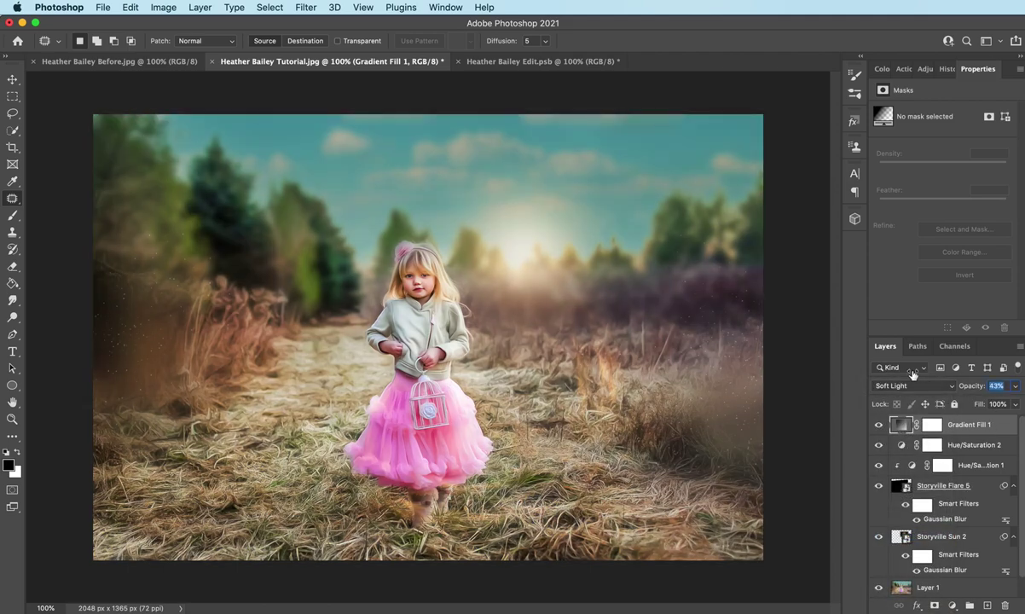
{"action": "type", "text": "50"}
{"action": "key", "text": "Return"}
{"action": "type", "text": "55"}
{"action": "key", "text": "Return"}
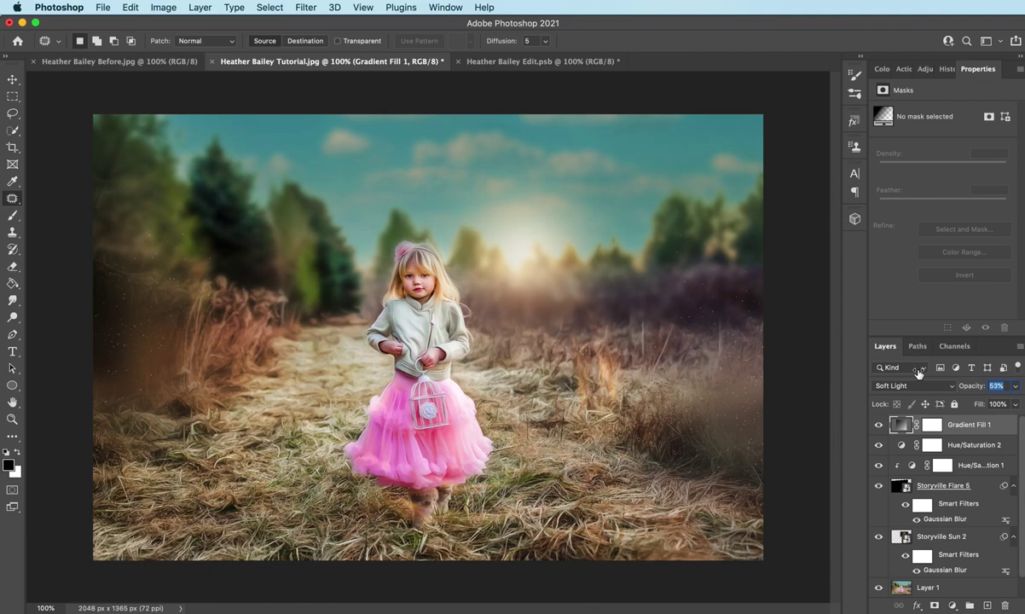
Add a Curves adjustment layer with its white point at input 235 and compare the image with and without the gradient vignette.
{"action": "left_click", "coordinate": [13, 214]}
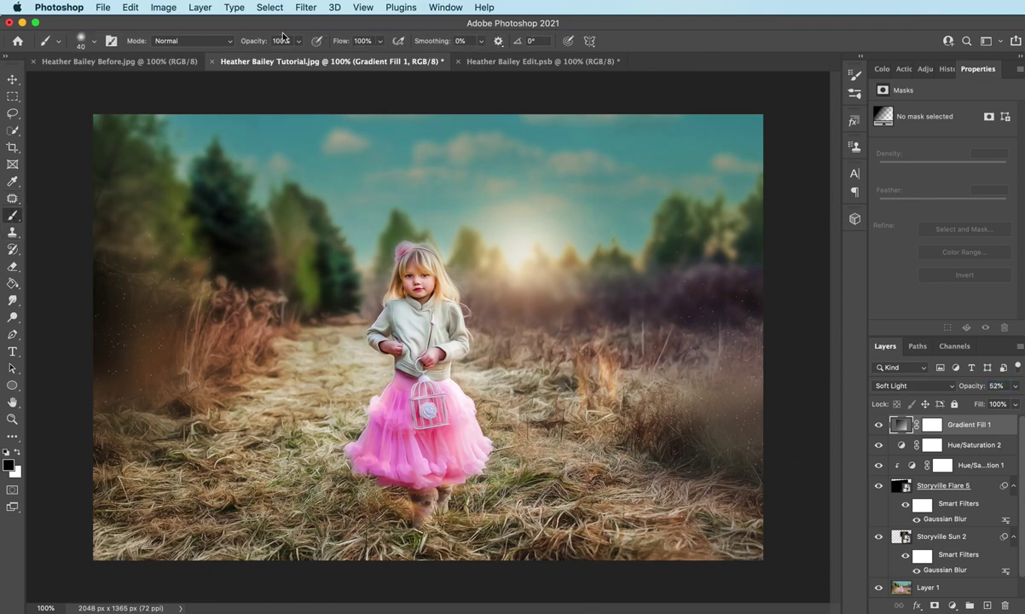
{"action": "left_click", "coordinate": [927, 69]}
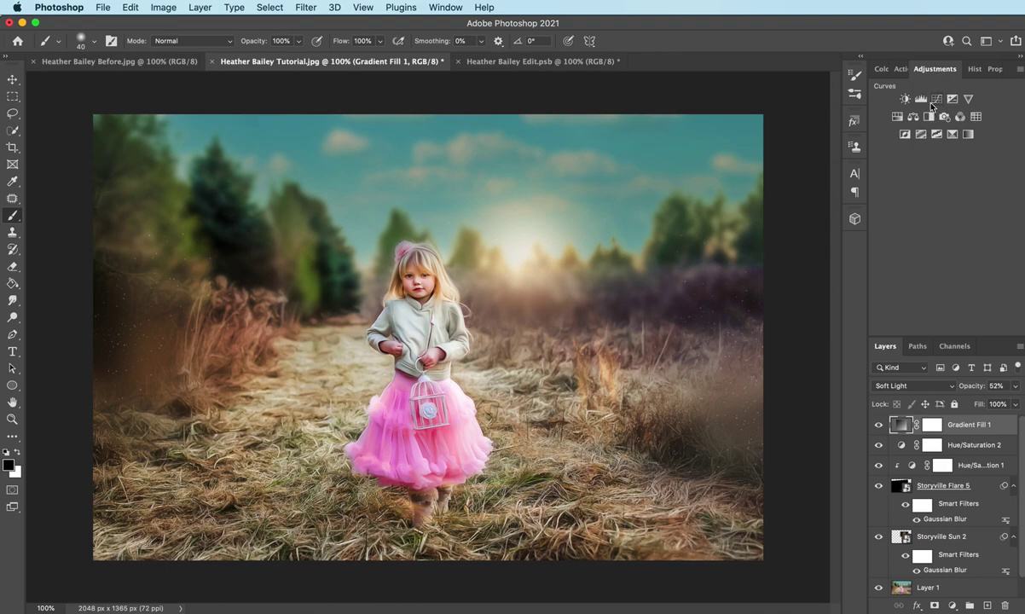
{"action": "left_click", "coordinate": [937, 98]}
{"action": "left_click_drag", "start_coordinate": [1004, 253], "coordinate": [999, 255]}
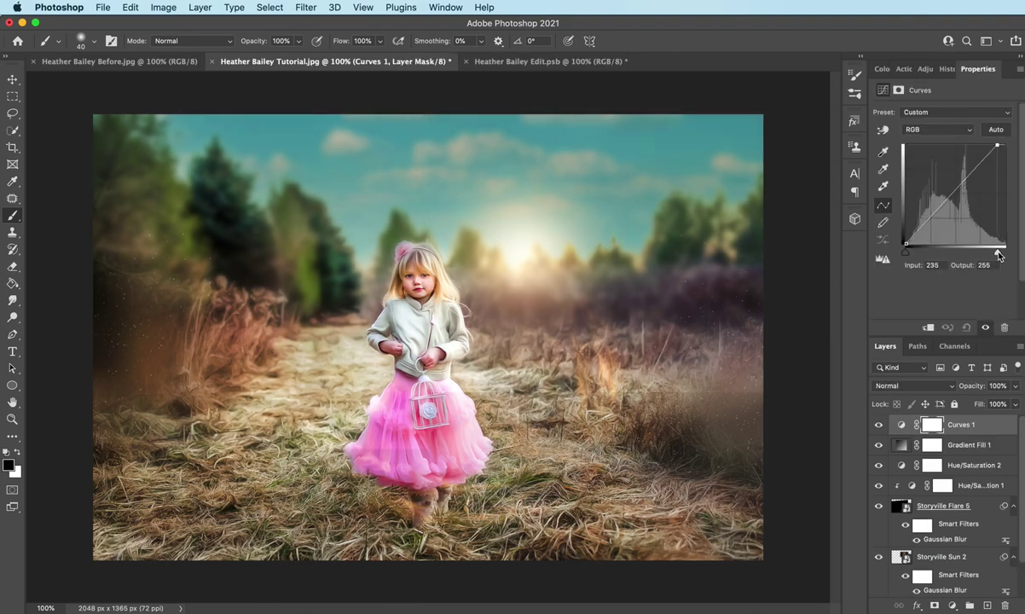
{"action": "left_click", "coordinate": [878, 426]}
{"action": "left_click", "coordinate": [877, 426]}
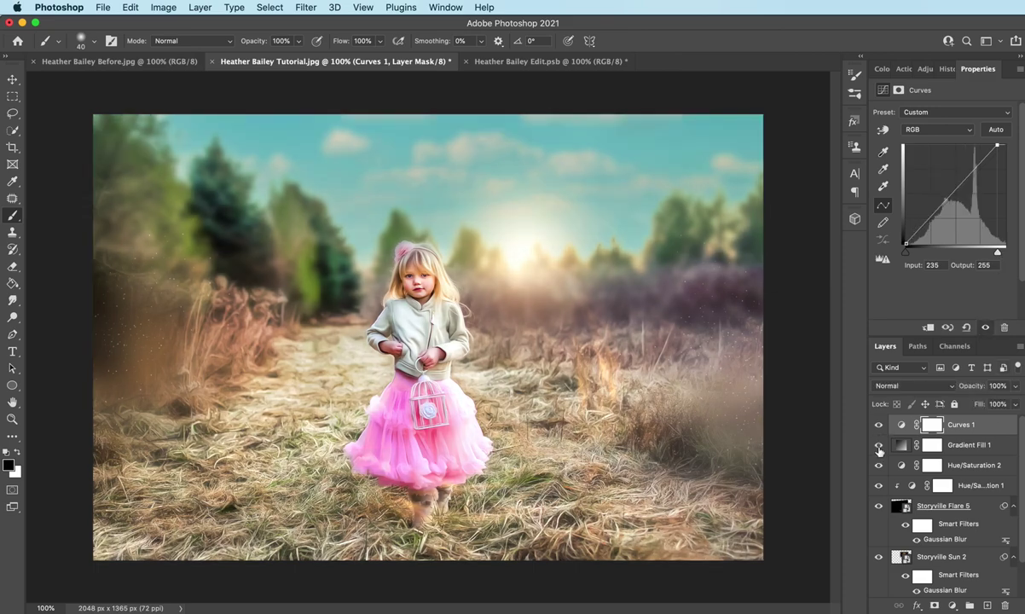
{"action": "left_click", "coordinate": [879, 444]}
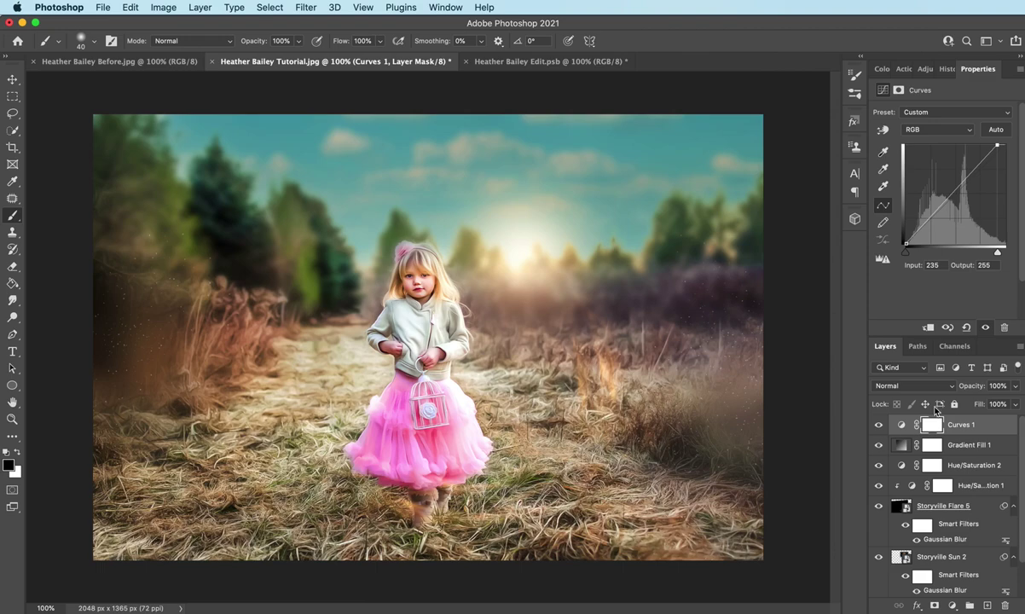
Flatten the image and run the Step 1: Smoothing action from the Storyville smoothing and sharpening set.
{"action": "left_click", "coordinate": [200, 7]}
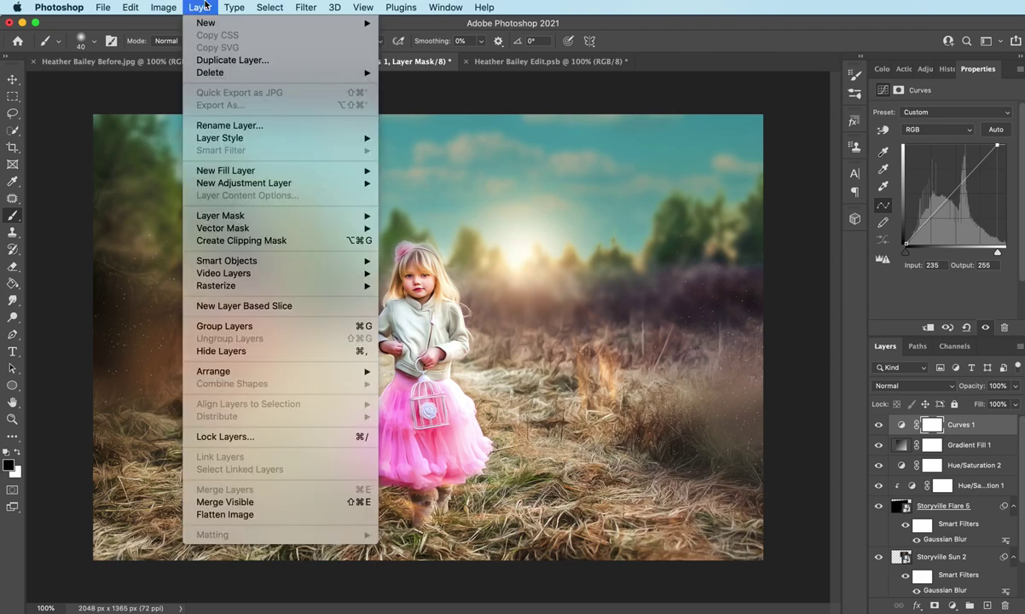
{"action": "left_click", "coordinate": [236, 515]}
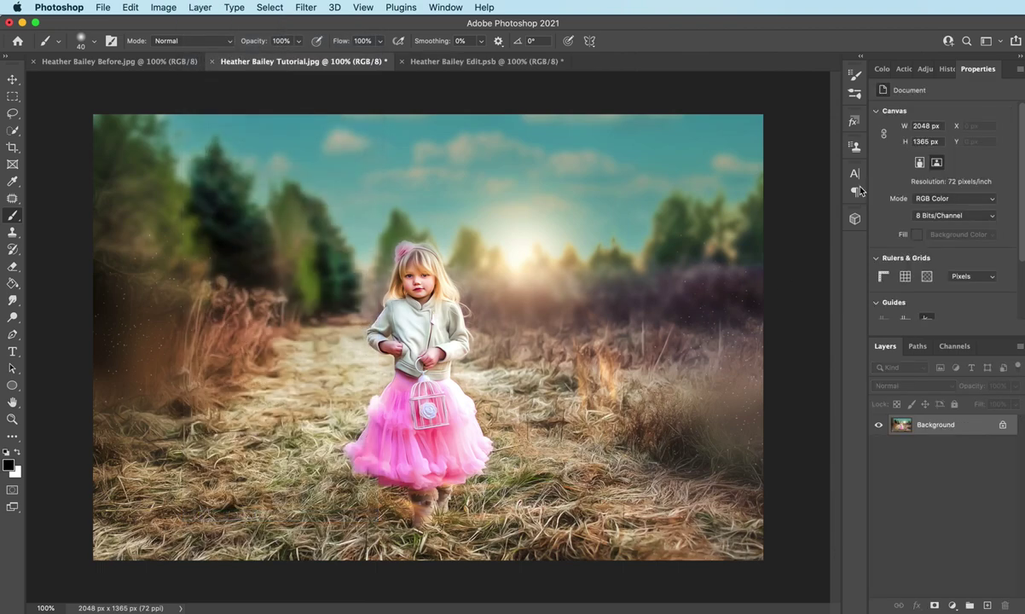
{"action": "left_click", "coordinate": [903, 68]}
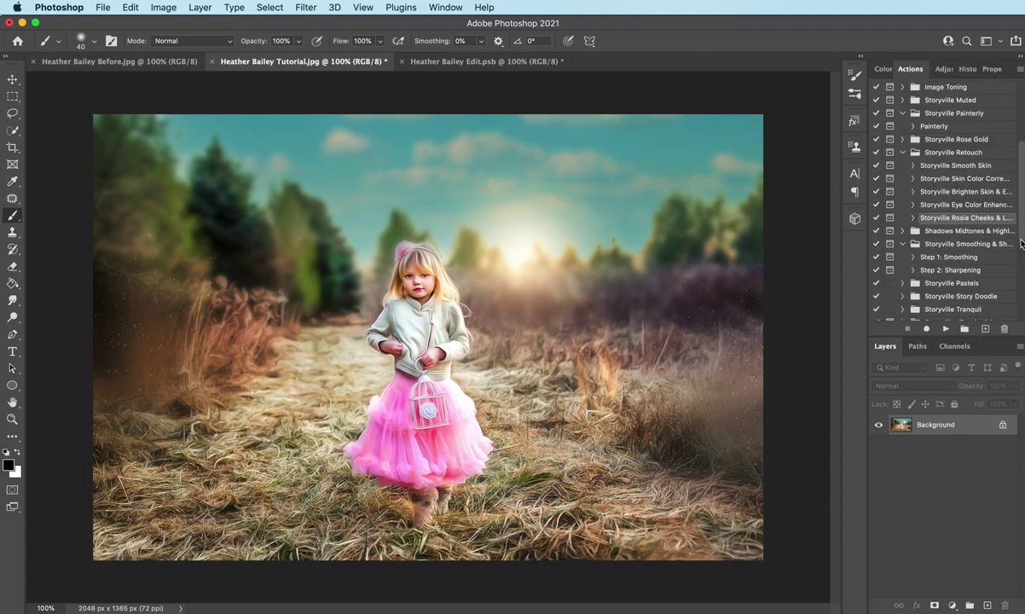
{"action": "left_click_drag", "start_coordinate": [1021, 210], "coordinate": [1016, 236]}
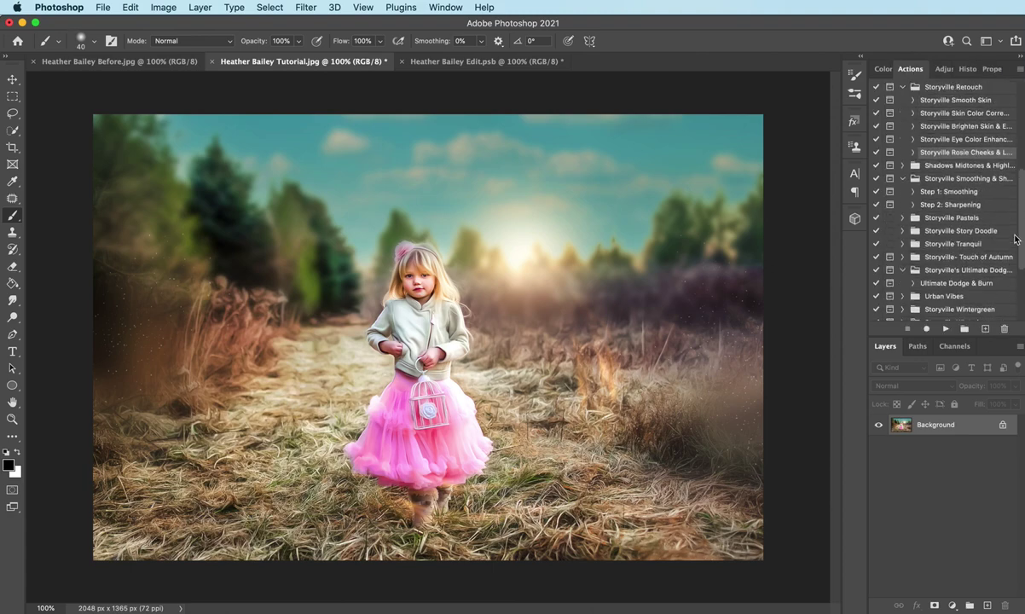
{"action": "left_click", "coordinate": [962, 193]}
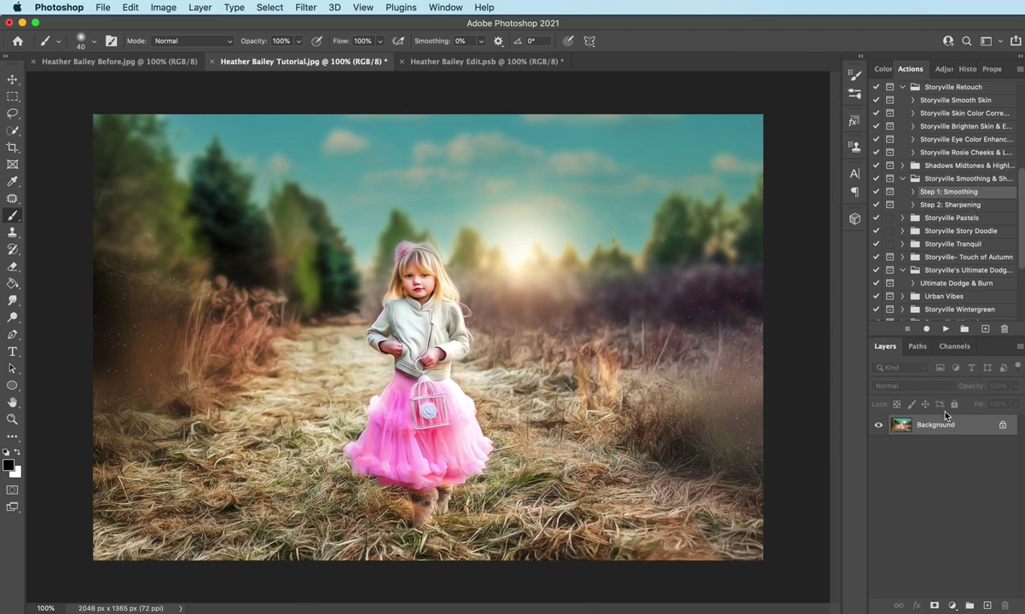
{"action": "left_click", "coordinate": [946, 328]}
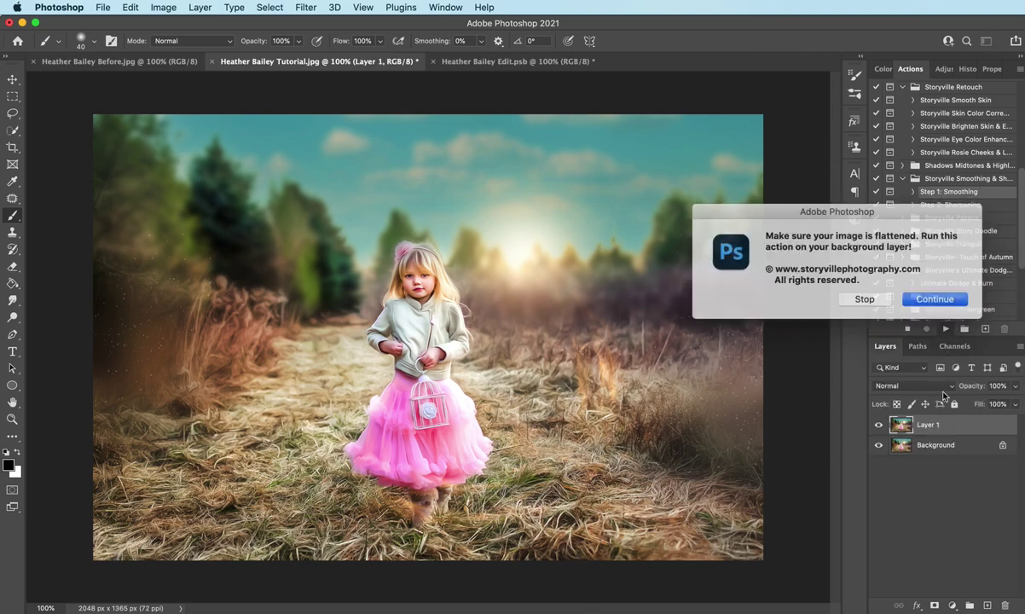
{"action": "left_click", "coordinate": [928, 300]}
{"action": "left_click", "coordinate": [934, 325]}
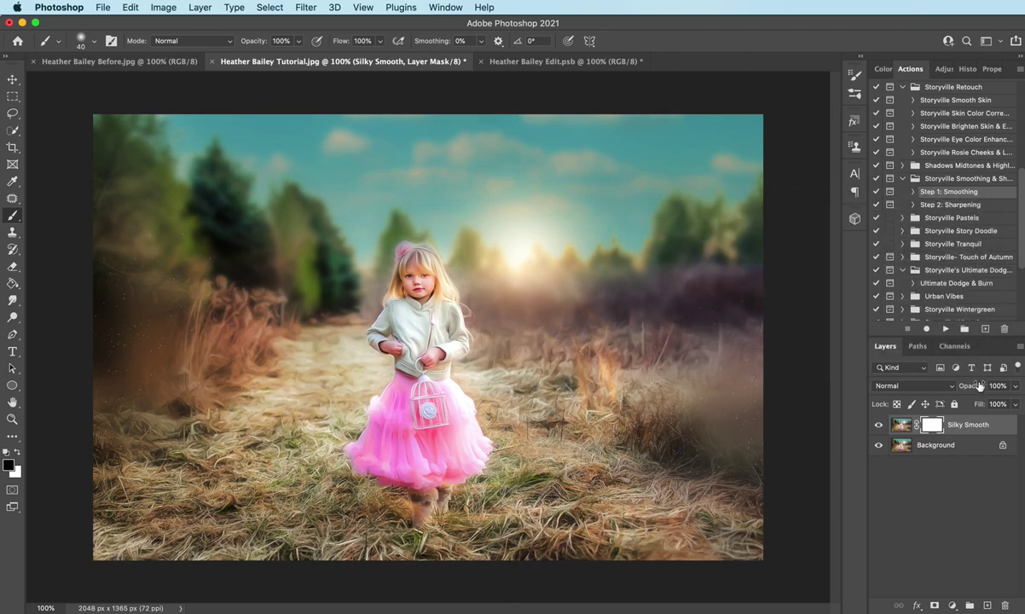
Lower the Silky Smooth layer's opacity to 26% and run the Step 2: Sharpening action from the Storyville smoothing and sharpening set.
{"action": "left_click_drag", "start_coordinate": [973, 386], "coordinate": [881, 378]}
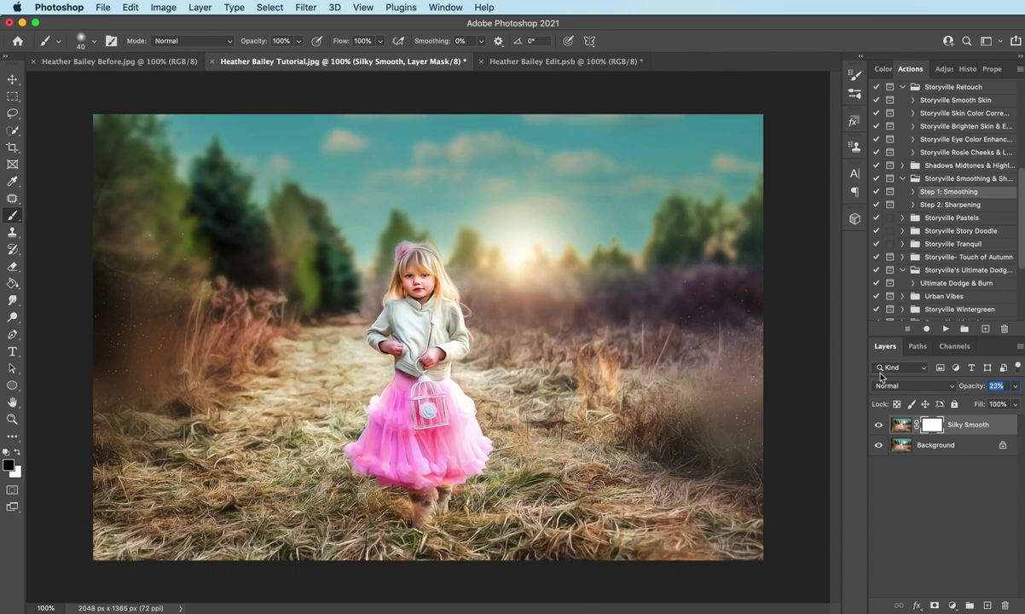
{"action": "left_click_drag", "start_coordinate": [882, 374], "coordinate": [882, 375]}
{"action": "left_click", "coordinate": [960, 205]}
{"action": "left_click", "coordinate": [945, 329]}
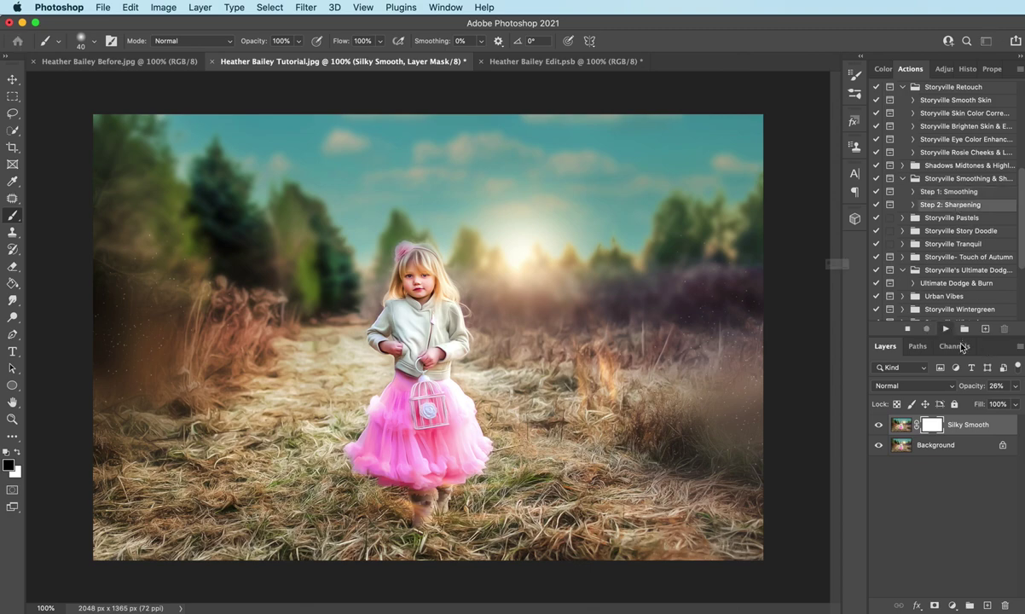
{"action": "left_click", "coordinate": [920, 306]}
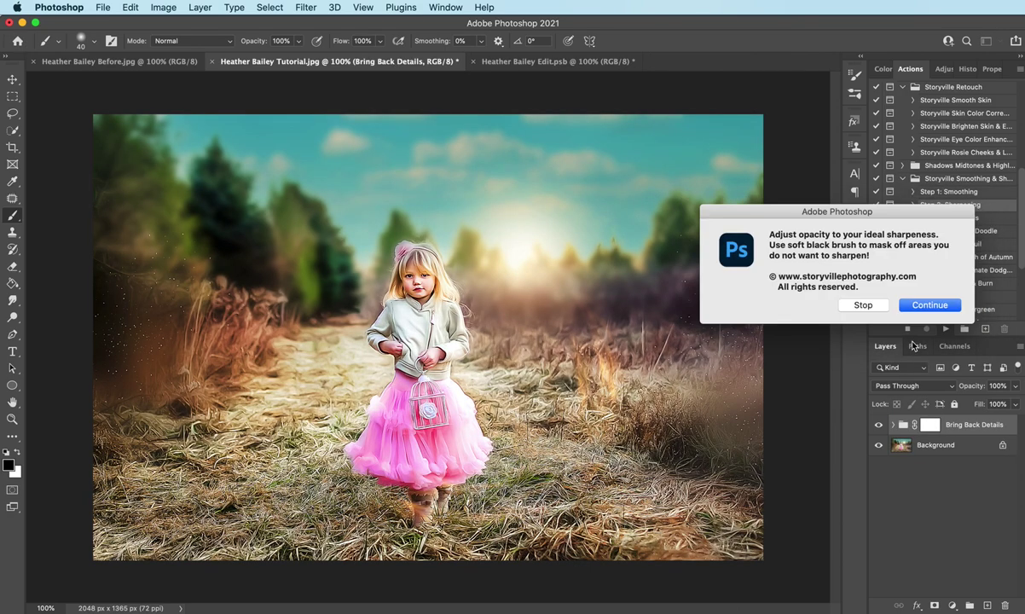
{"action": "left_click", "coordinate": [930, 307]}
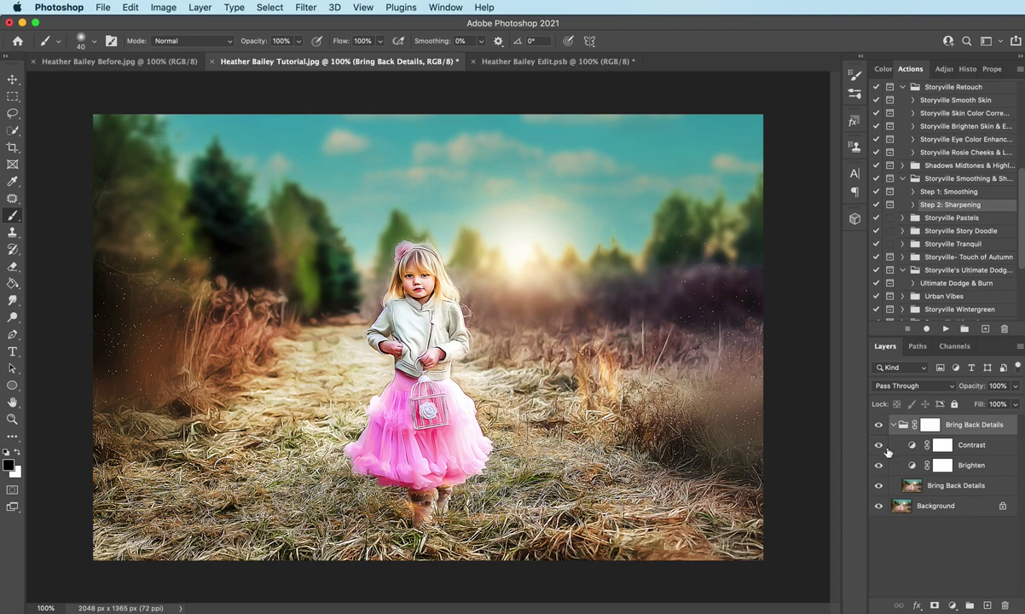
Hide the Contrast layer inside the Bring Back Details group and lower the group's opacity to 19%.
{"action": "left_click", "coordinate": [879, 446]}
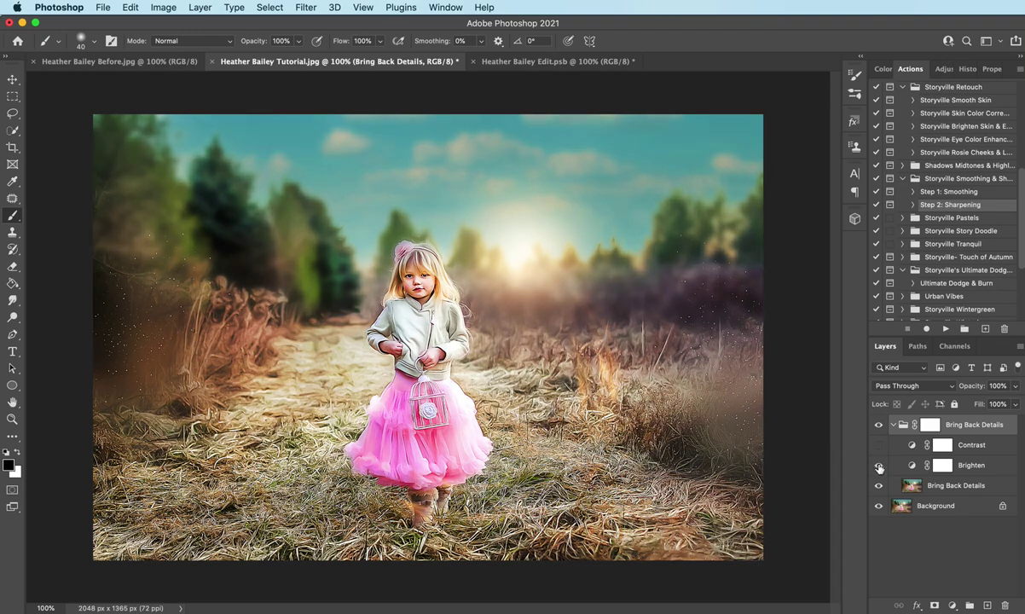
{"action": "left_click", "coordinate": [894, 425]}
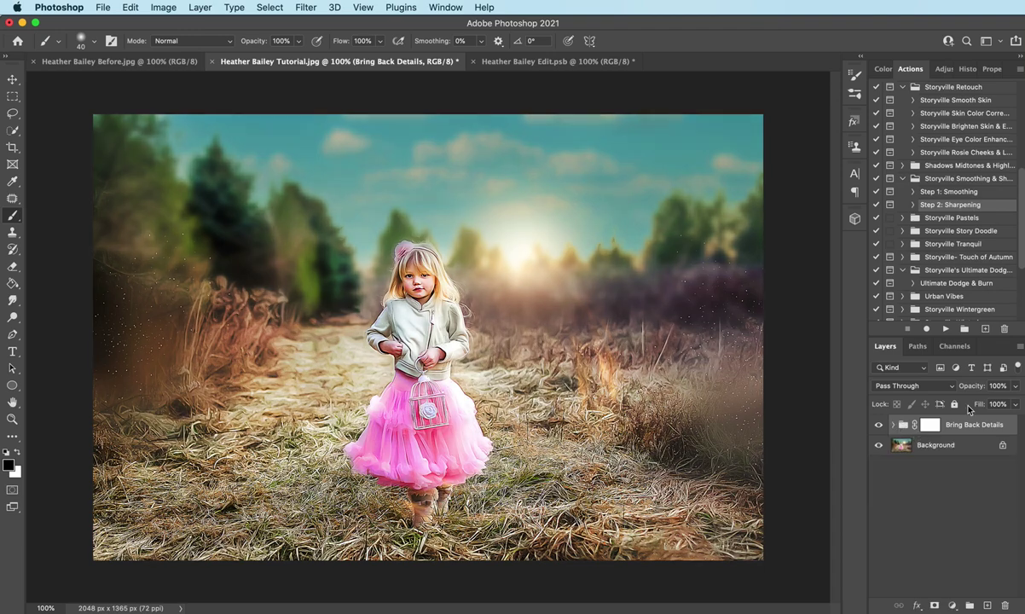
{"action": "left_click_drag", "start_coordinate": [975, 388], "coordinate": [907, 376]}
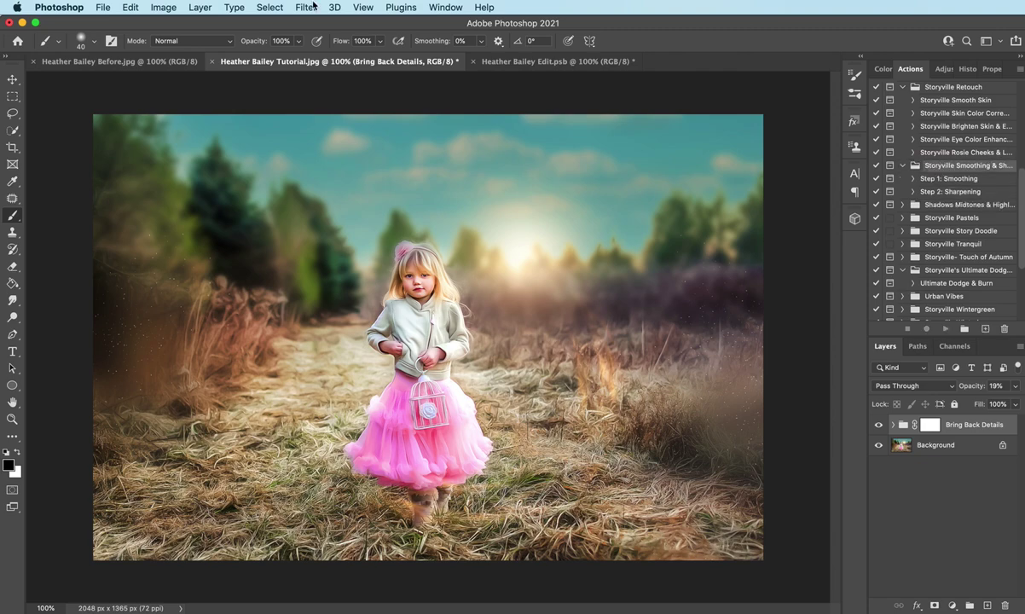
{"action": "left_click", "coordinate": [127, 61]}
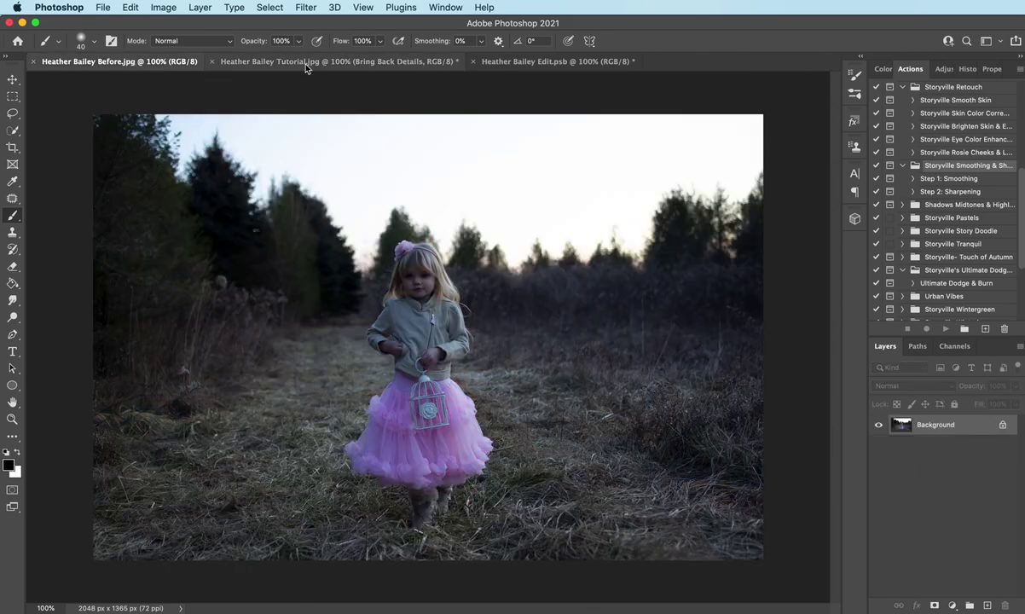
{"action": "left_click", "coordinate": [376, 63]}
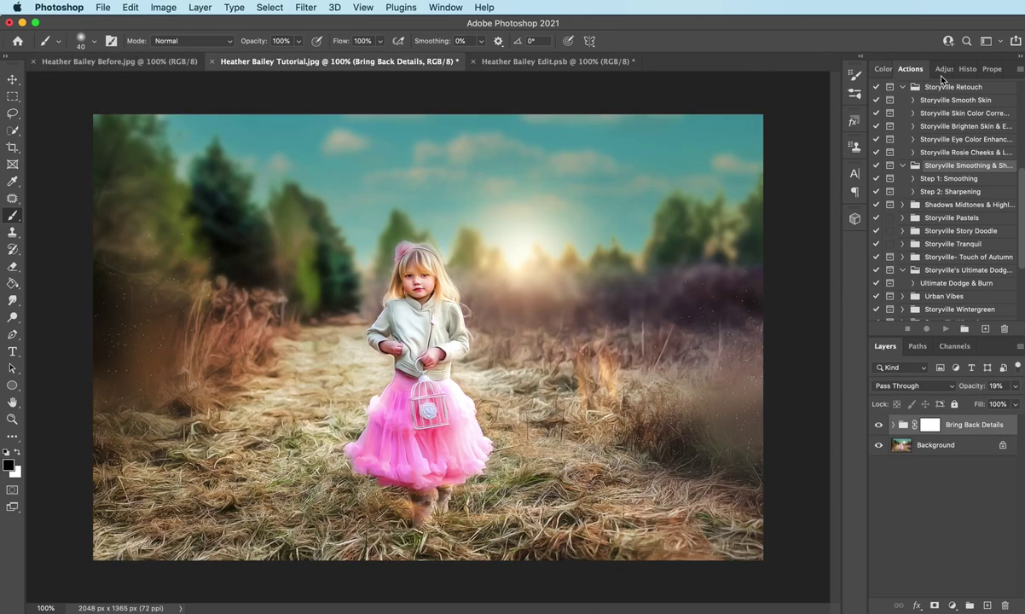